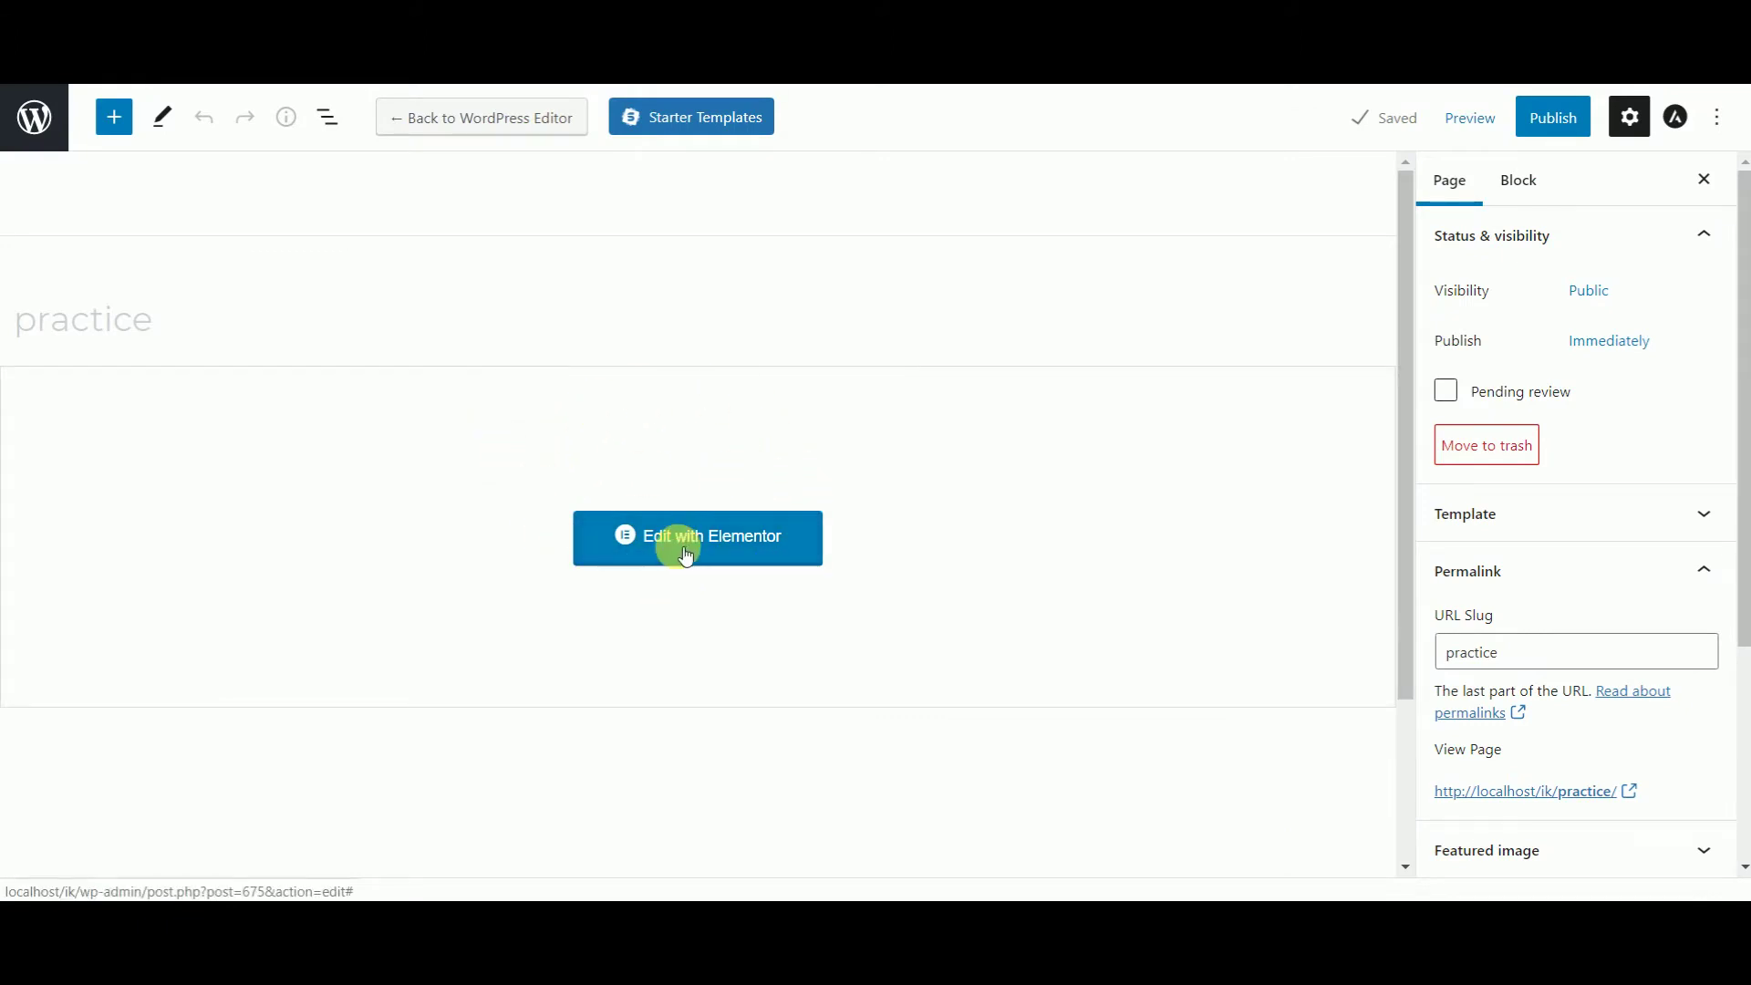
Step: Open the practice page in the Elementor editor and insert a section with two equal columns
{"action": "left_click", "coordinate": [734, 537]}
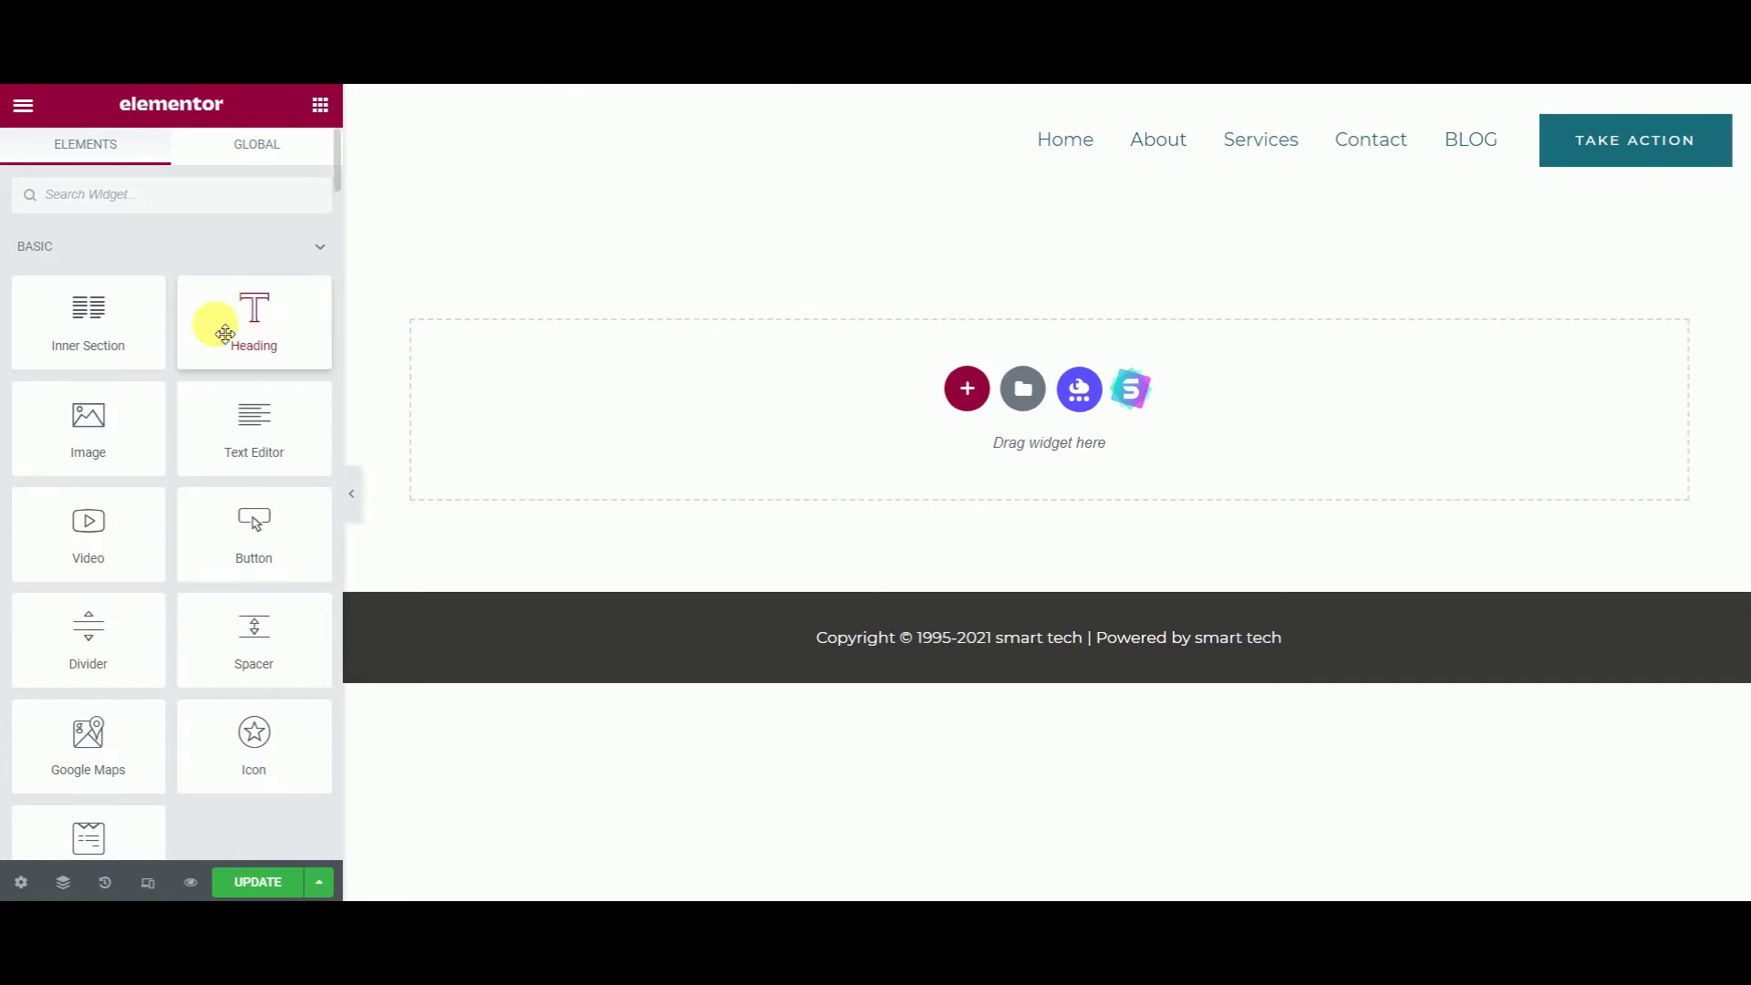
{"action": "left_click", "coordinate": [967, 389]}
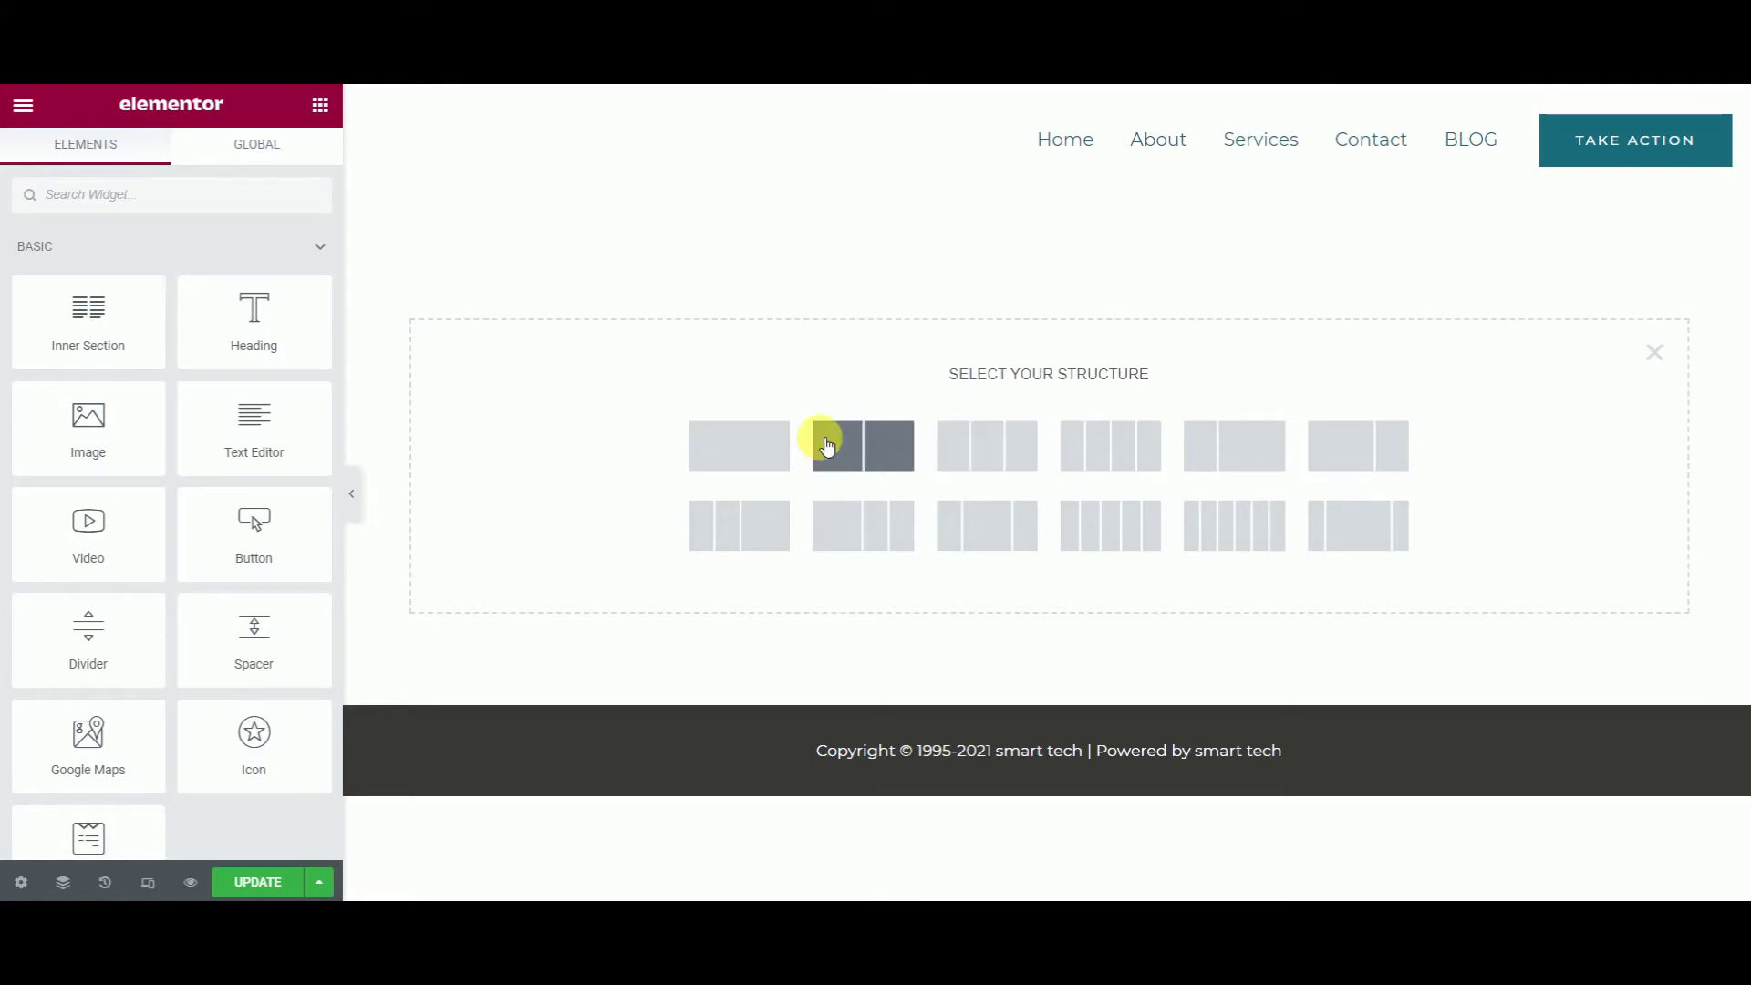
{"action": "left_click", "coordinate": [850, 449]}
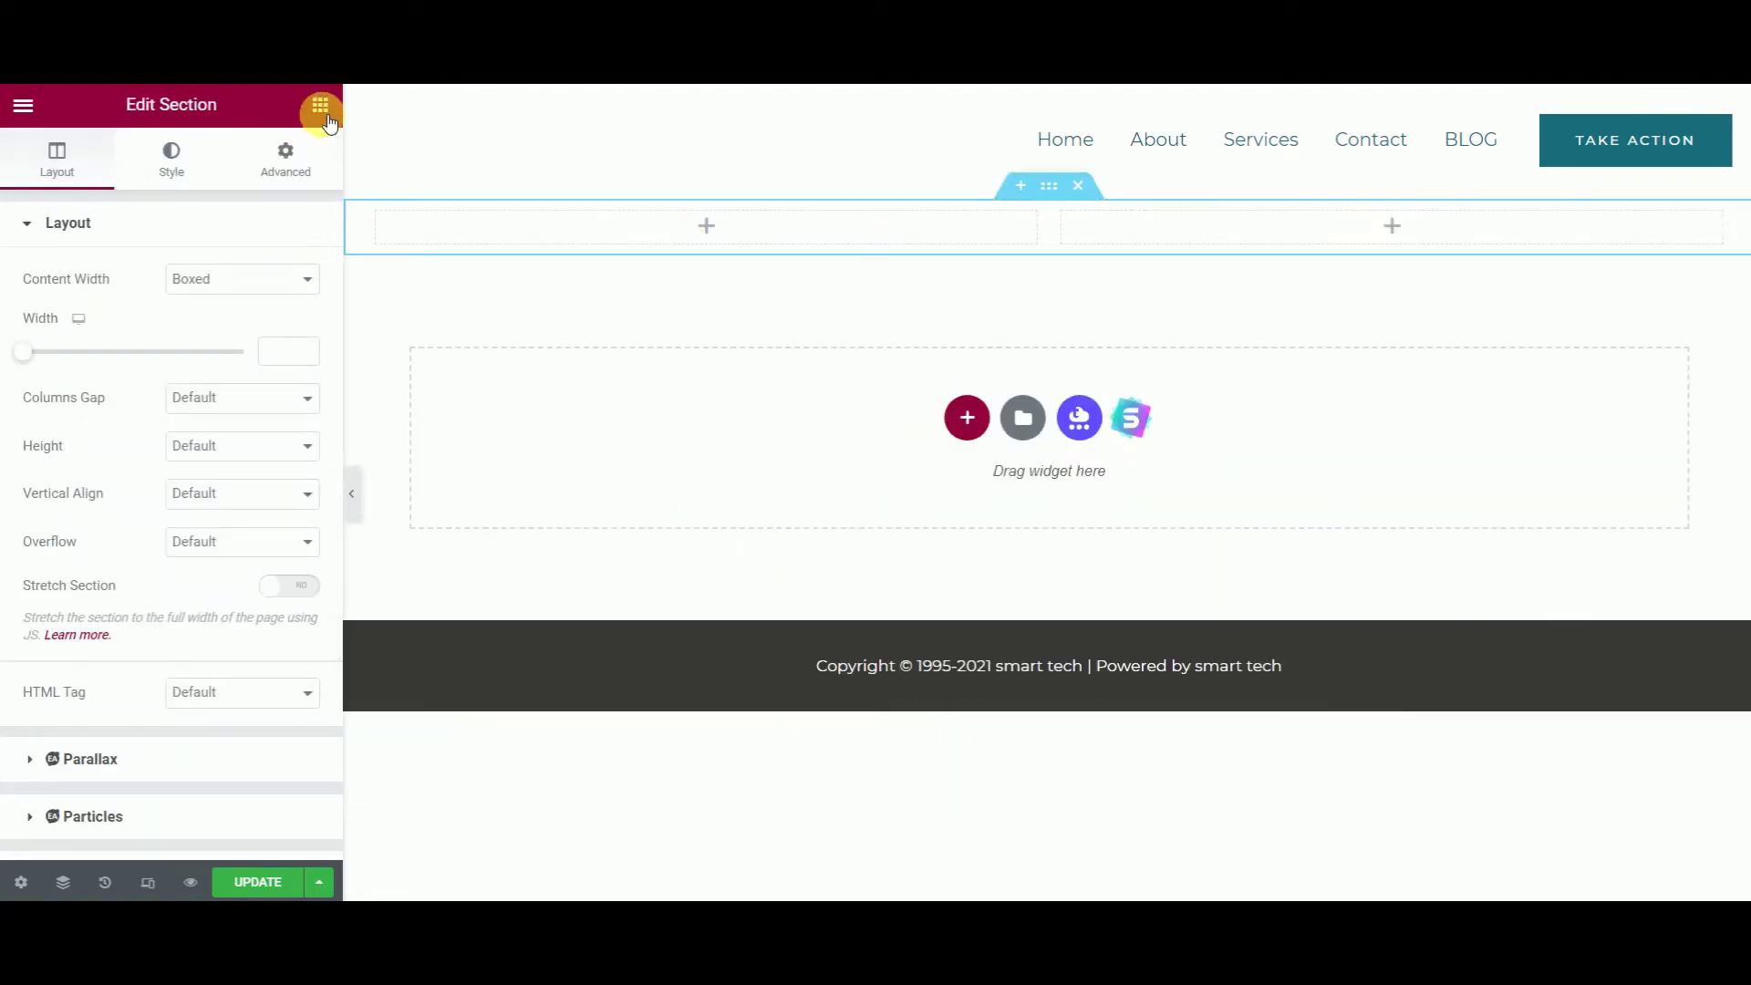
Step: Add a heading reading "welcome" to the section's first column and update the page
{"action": "left_click", "coordinate": [716, 227]}
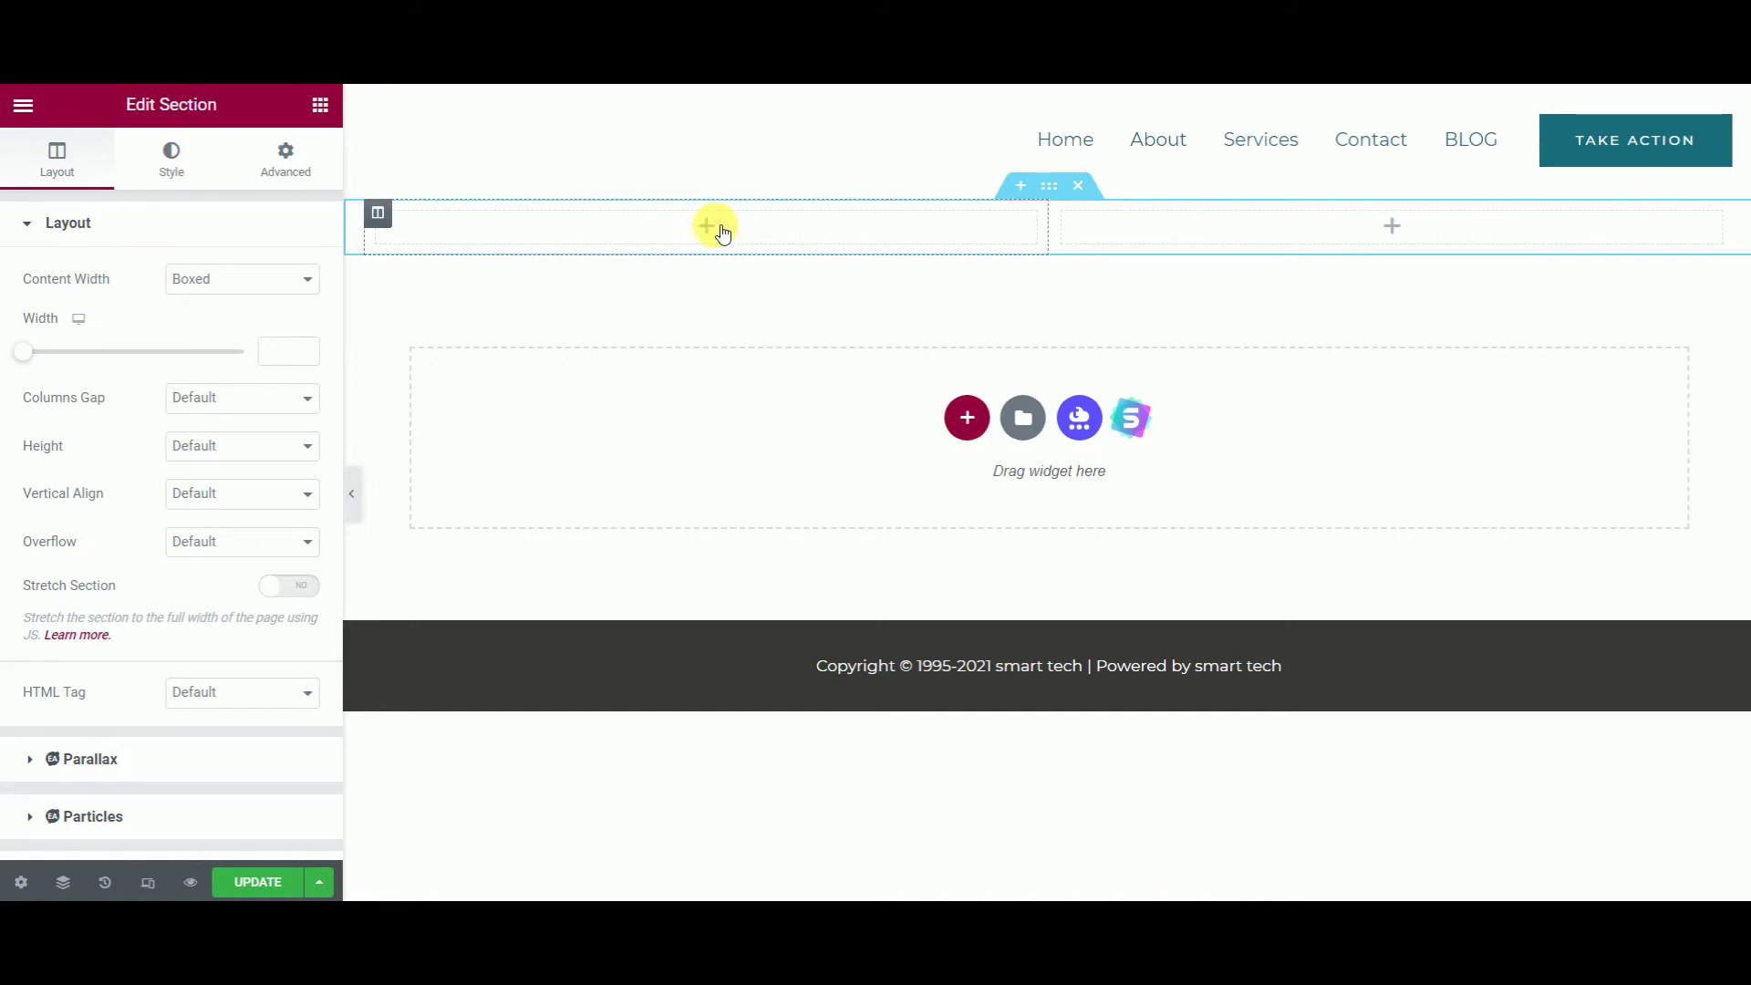
{"action": "left_click_drag", "start_coordinate": [268, 329], "coordinate": [580, 217]}
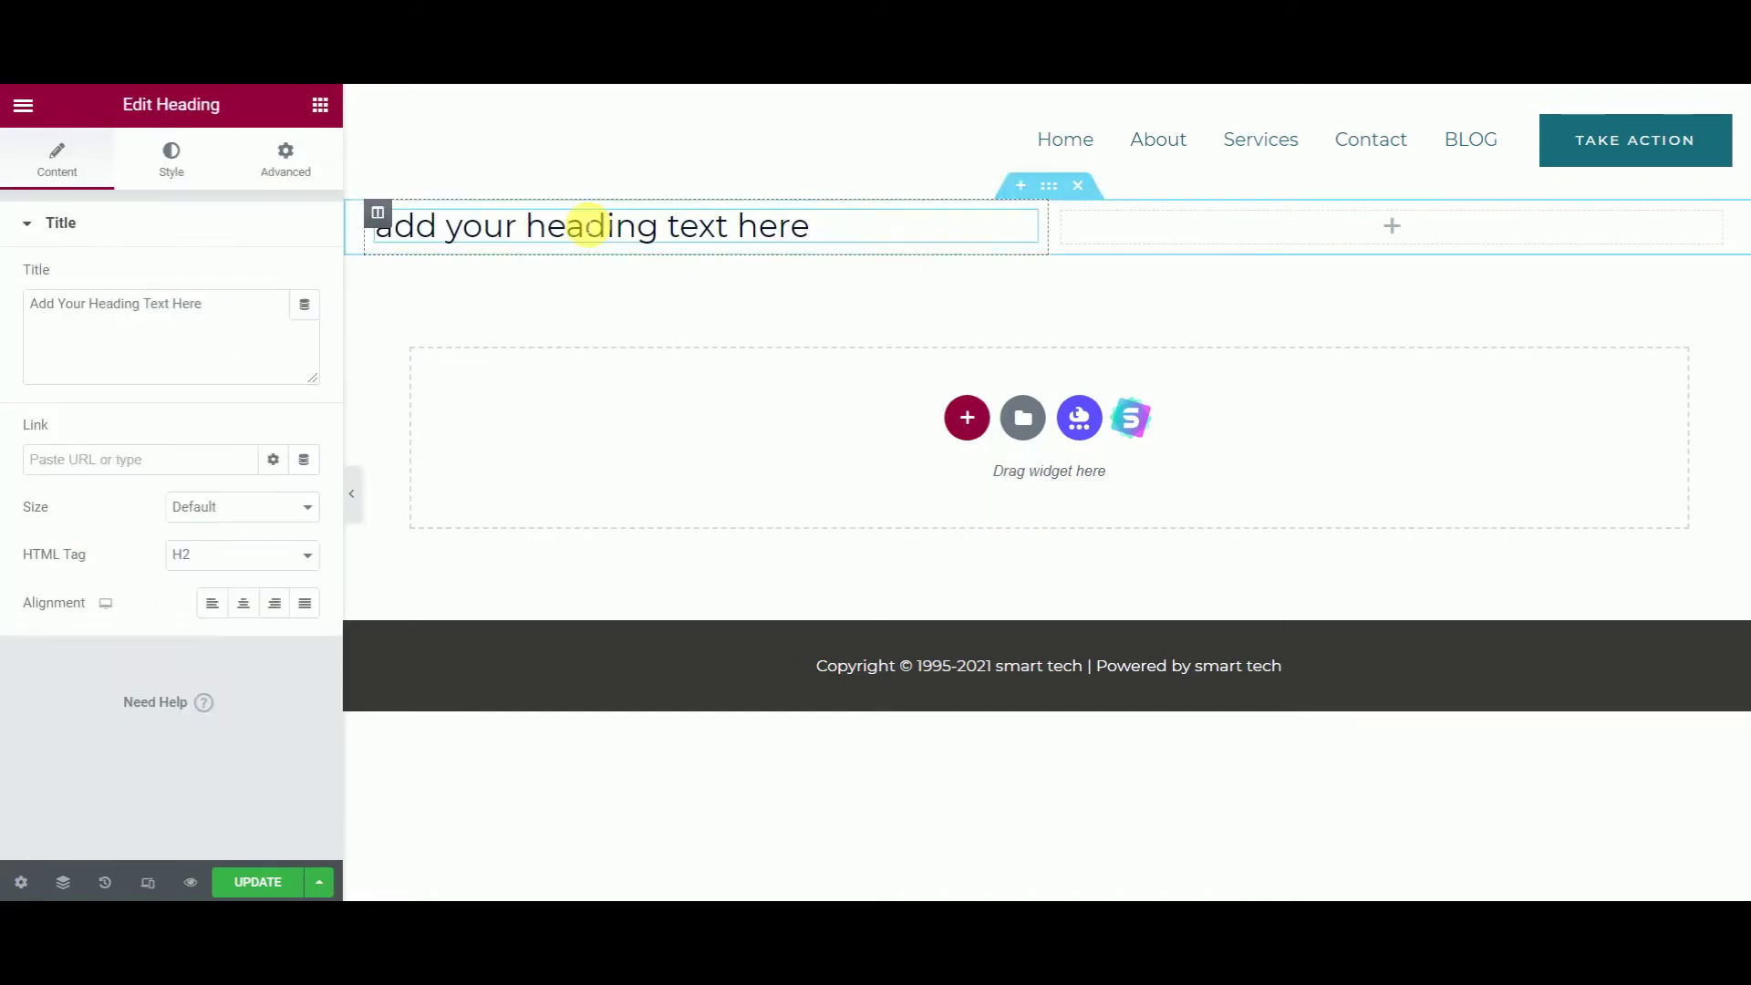
{"action": "left_click_drag", "start_coordinate": [201, 317], "coordinate": [3, 324]}
{"action": "type", "text": "welcome"}
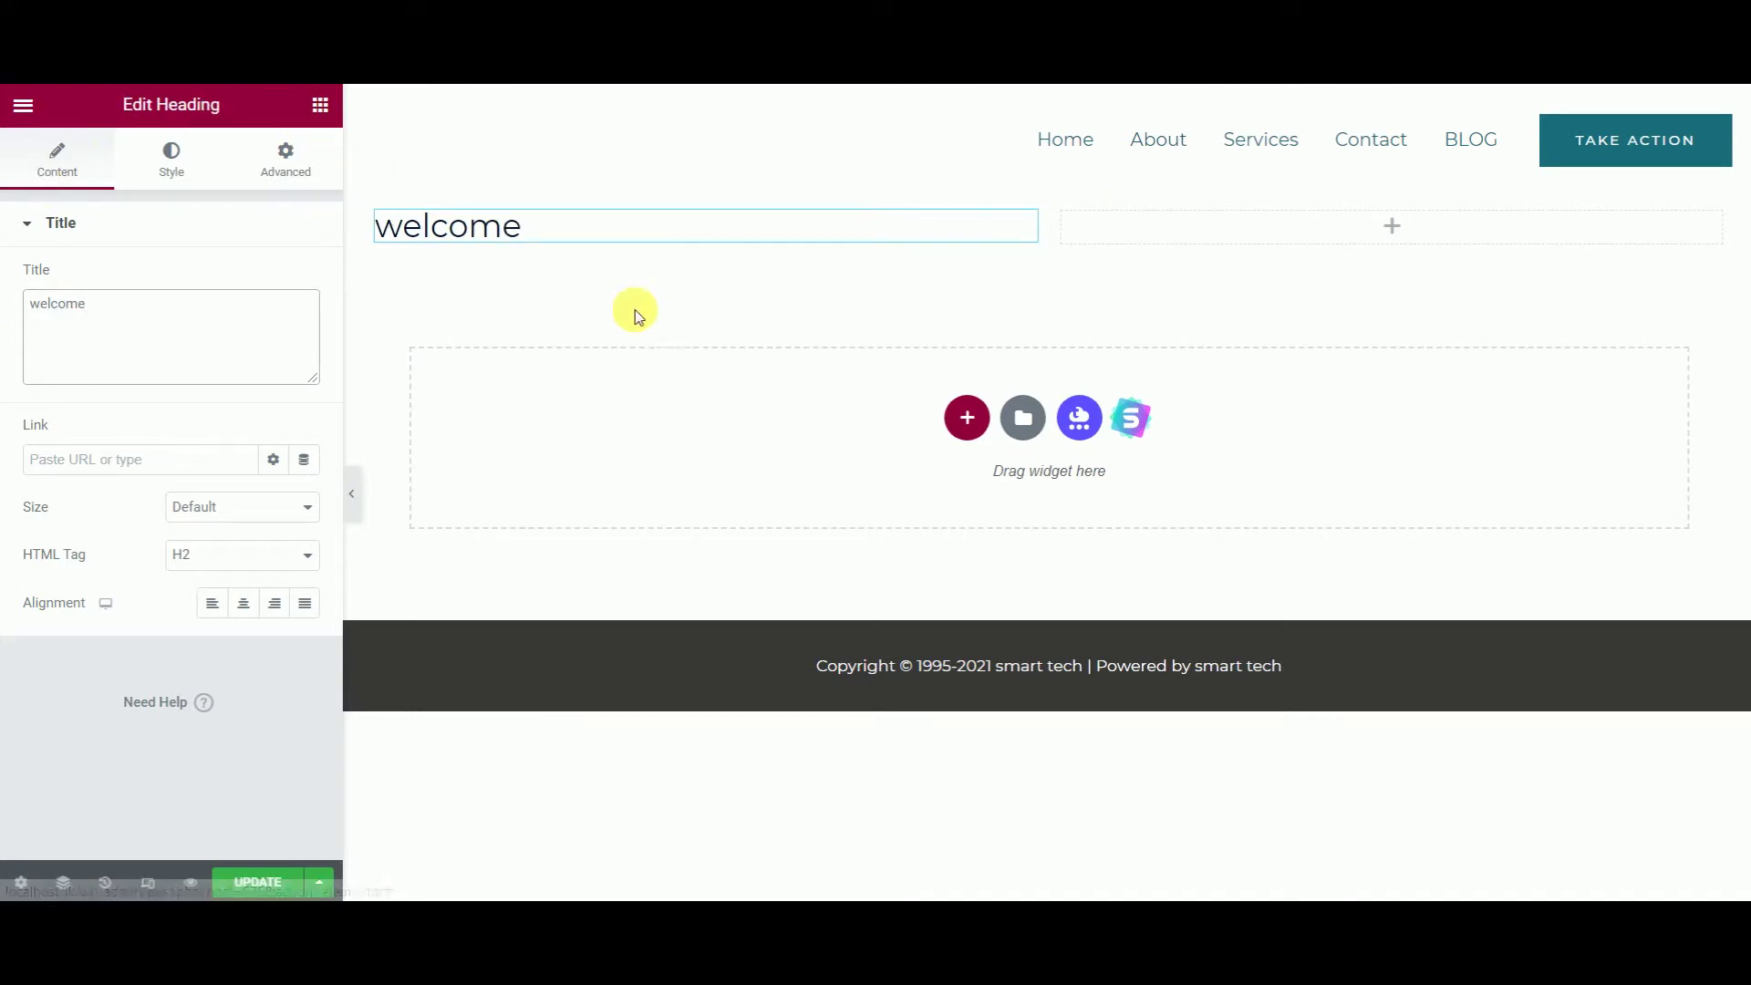
{"action": "left_click", "coordinate": [257, 881]}
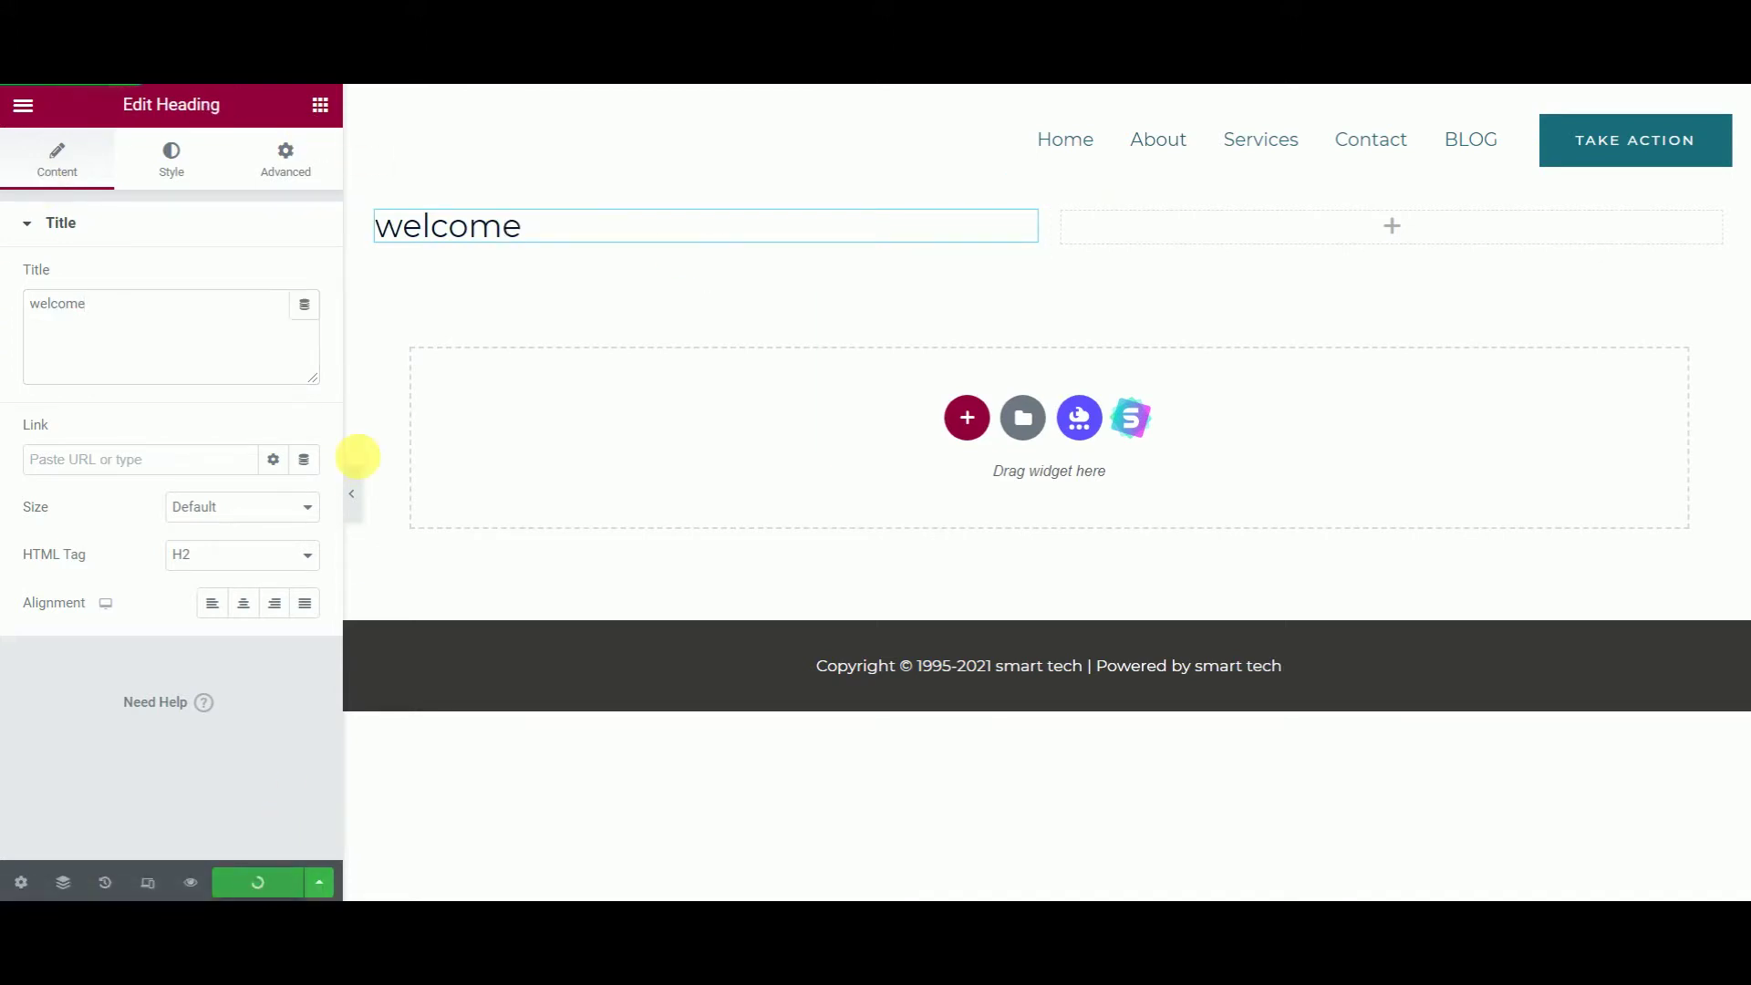
Step: Add a Text Editor widget with its placeholder text to the section's second column and update the page
{"action": "left_click", "coordinate": [320, 107]}
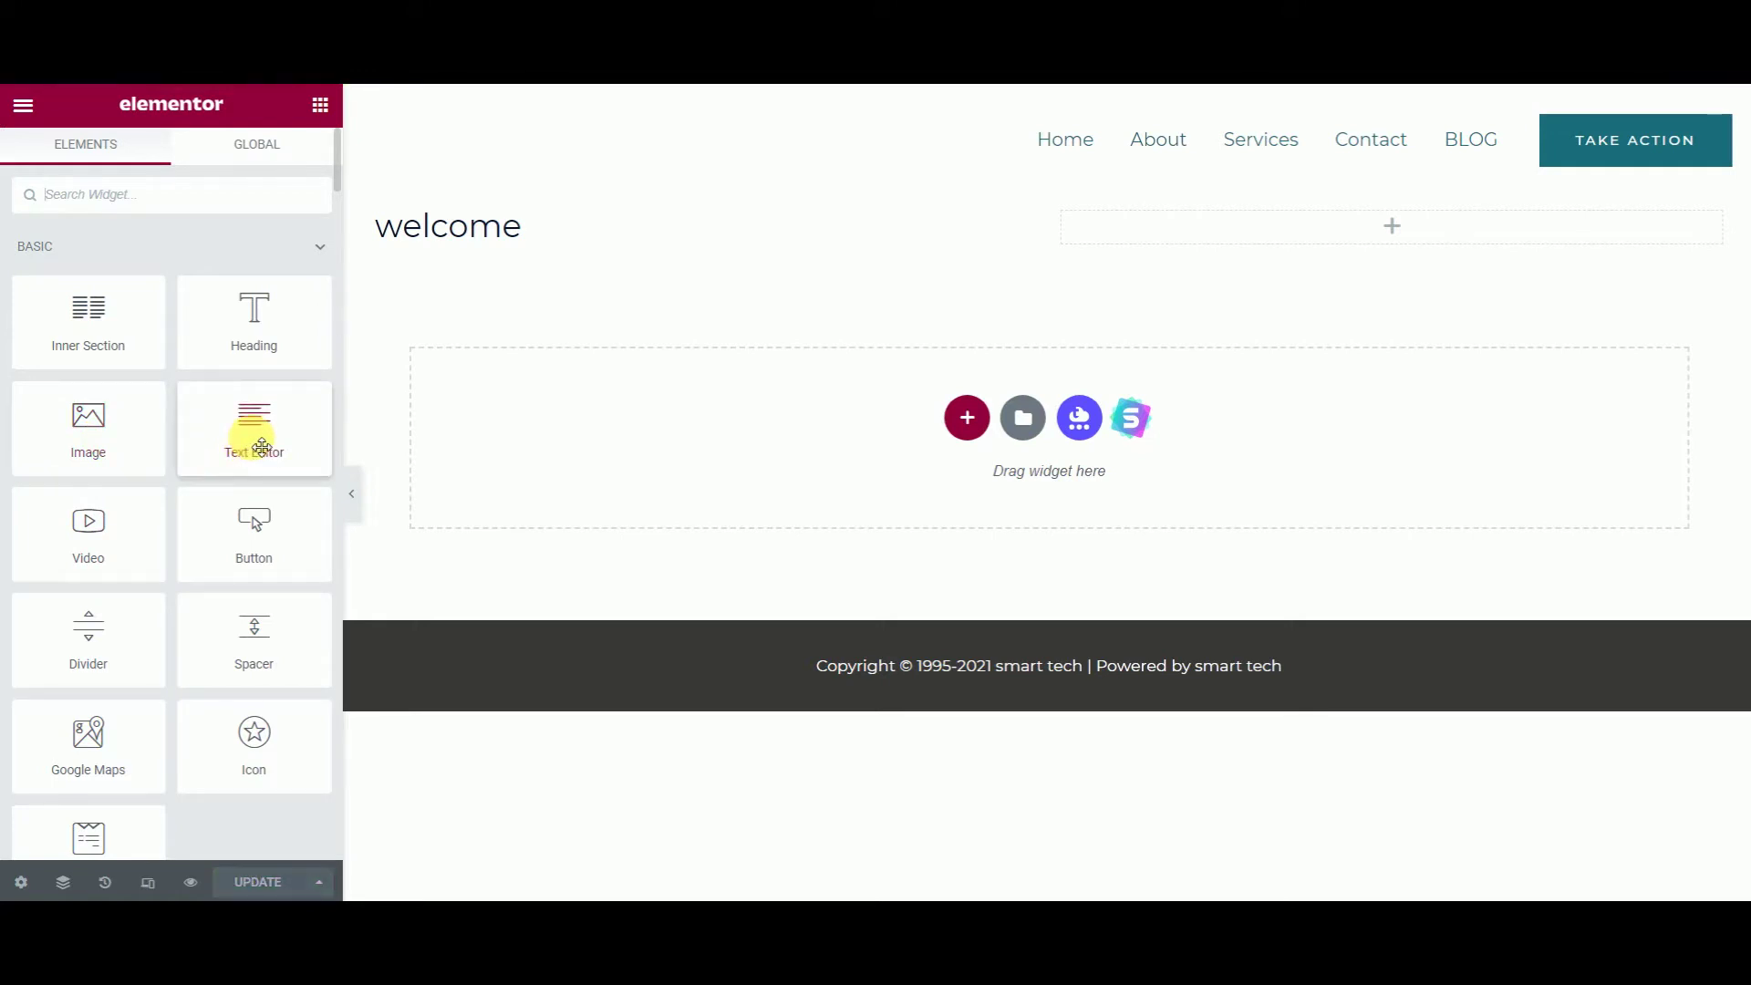
{"action": "left_click_drag", "start_coordinate": [252, 442], "coordinate": [1241, 238]}
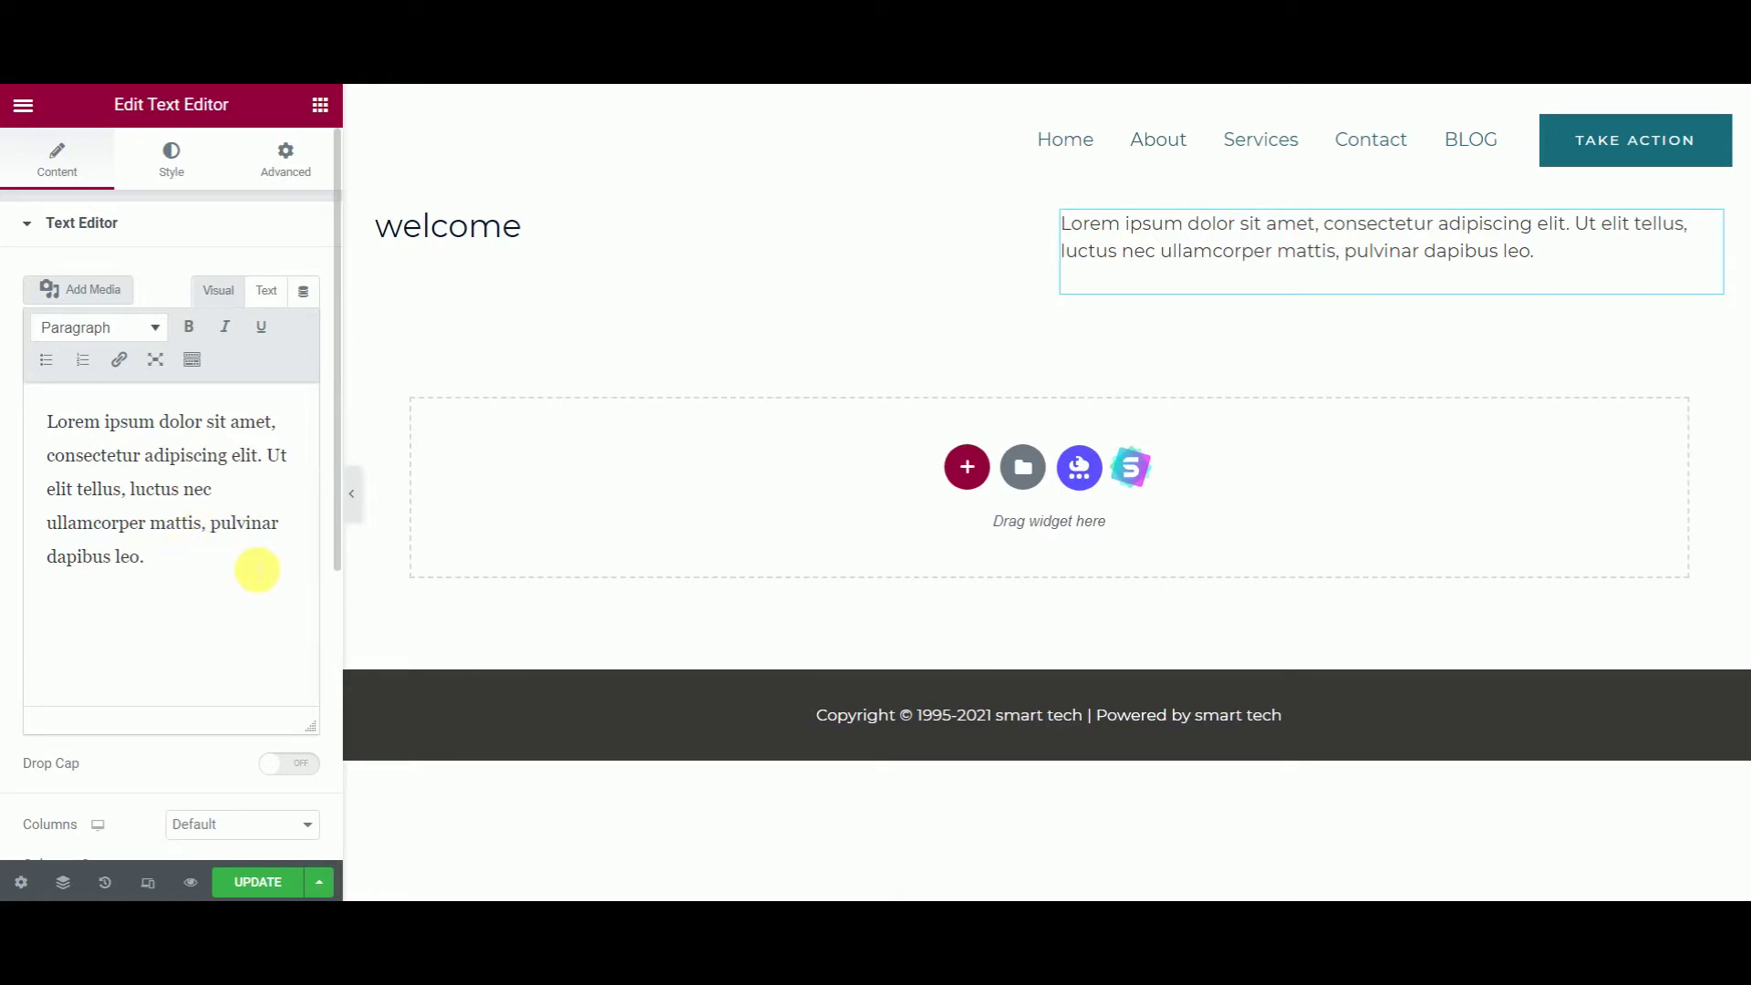
{"action": "left_click", "coordinate": [256, 883]}
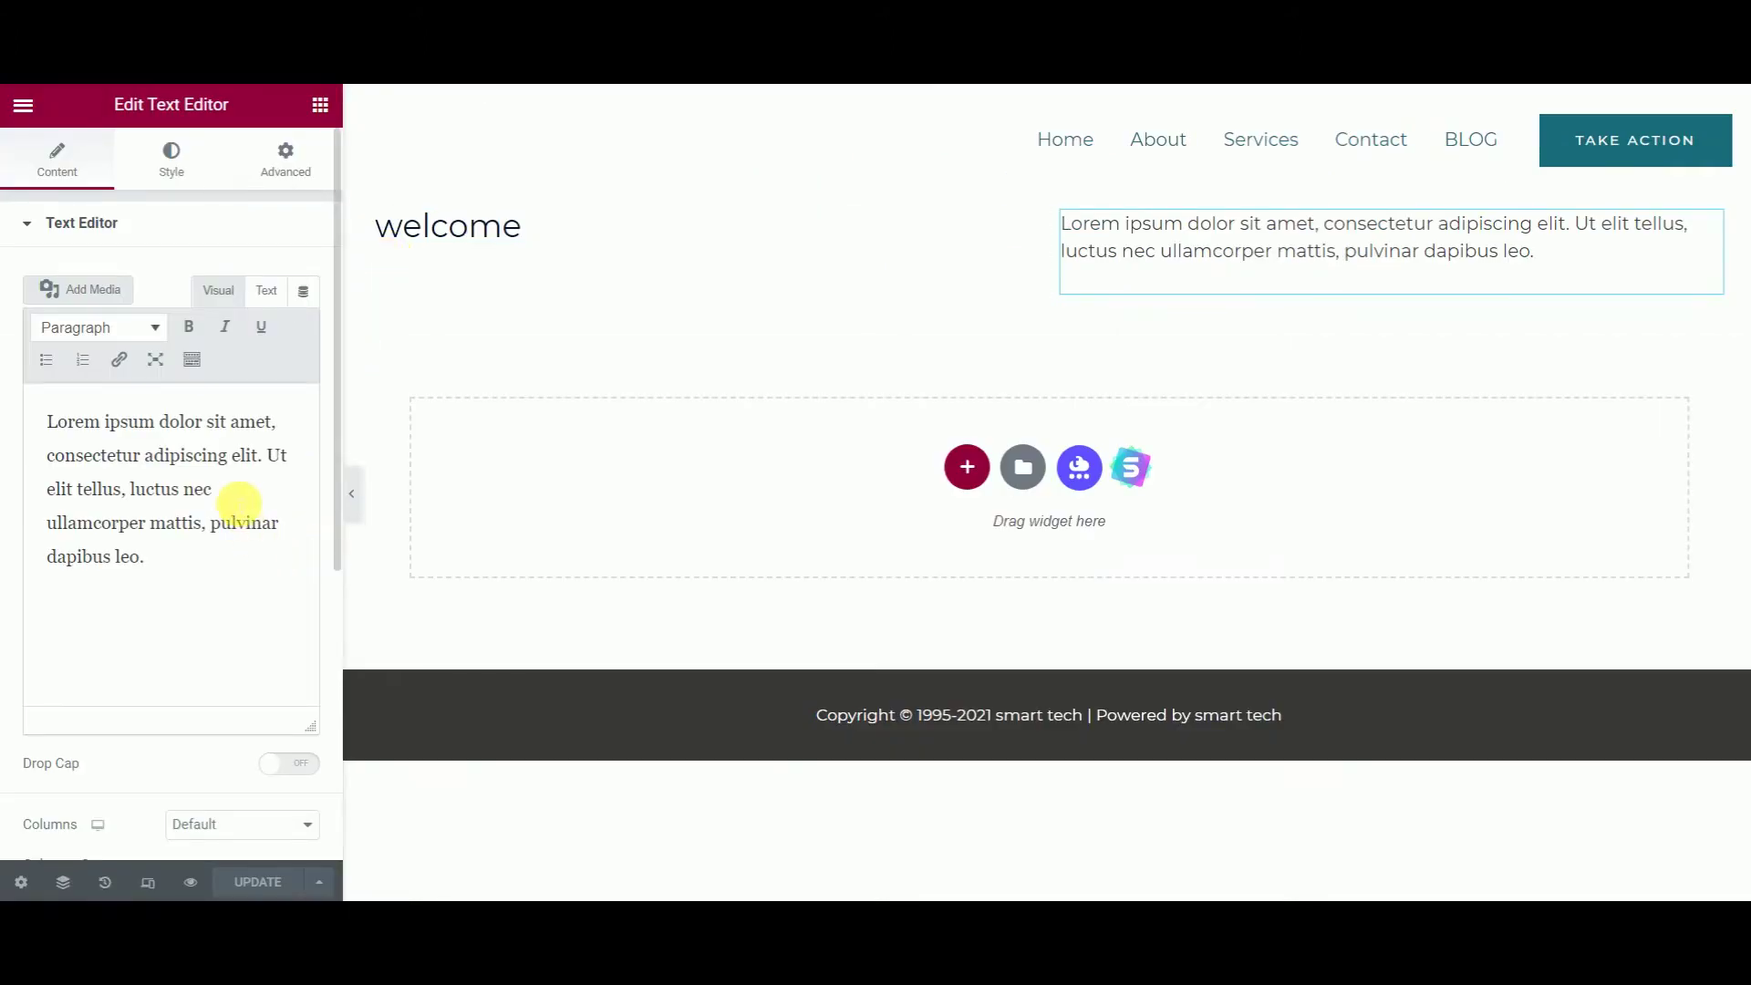
Step: Look through the list of available Elementor widgets
{"action": "left_click", "coordinate": [315, 103]}
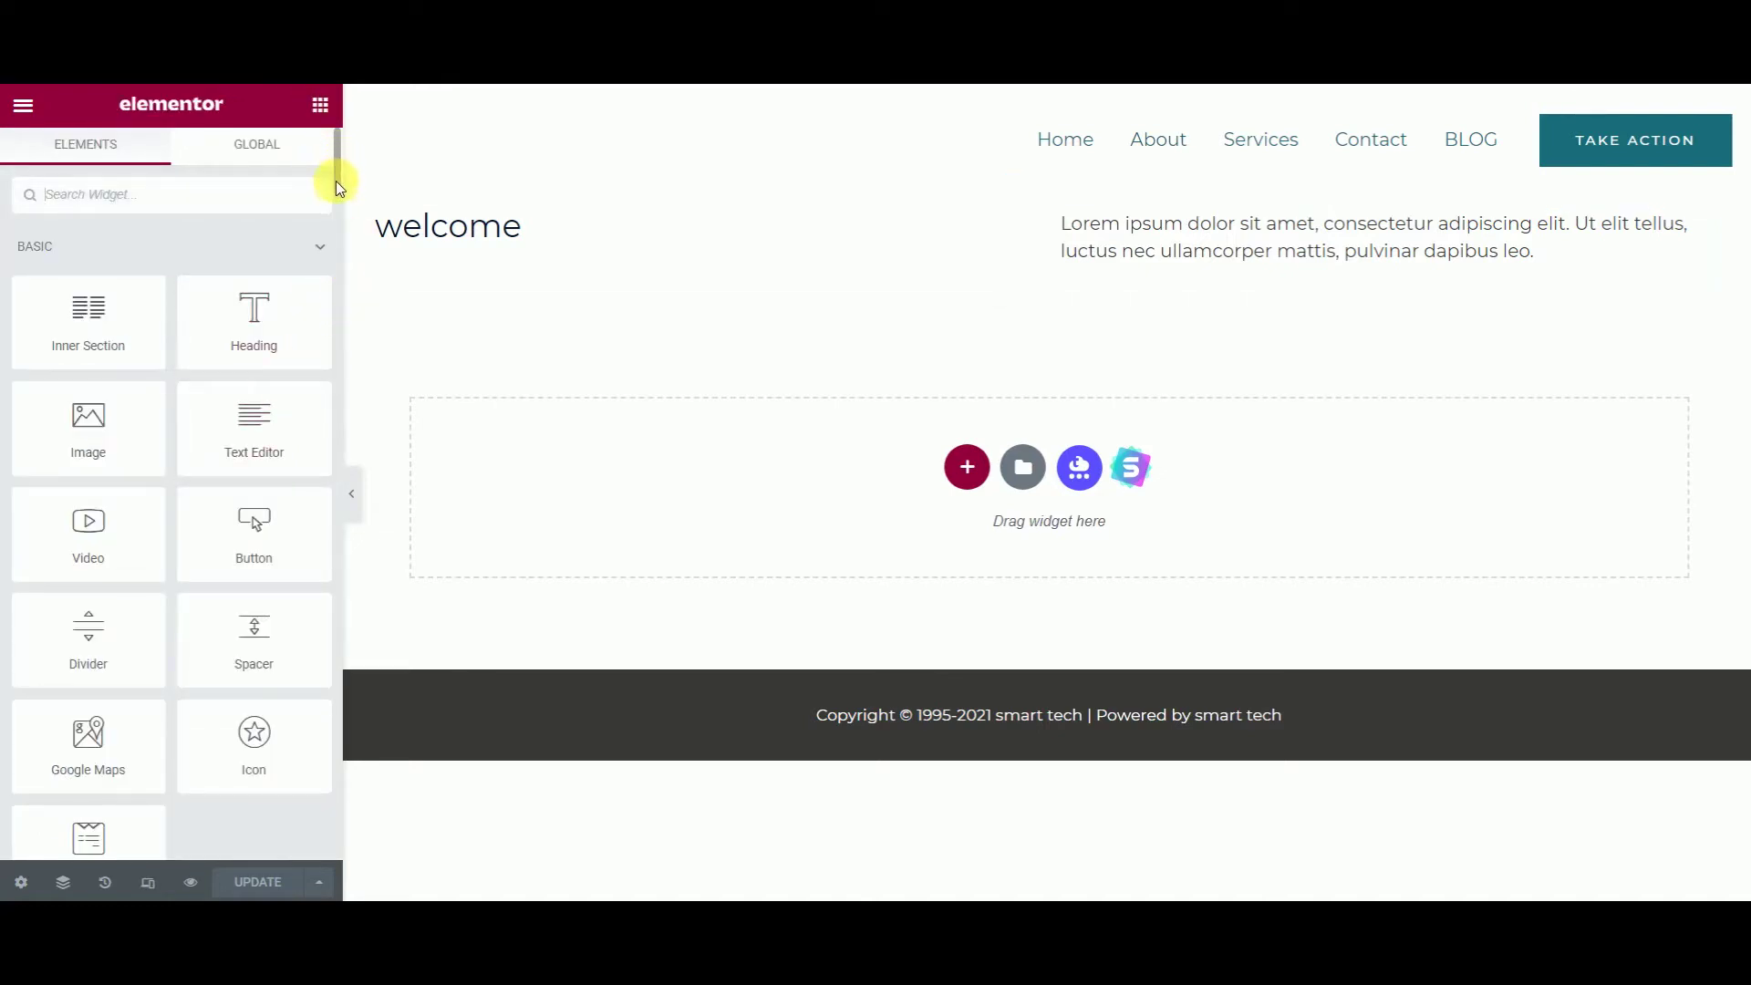
{"action": "left_click_drag", "start_coordinate": [336, 197], "coordinate": [331, 345]}
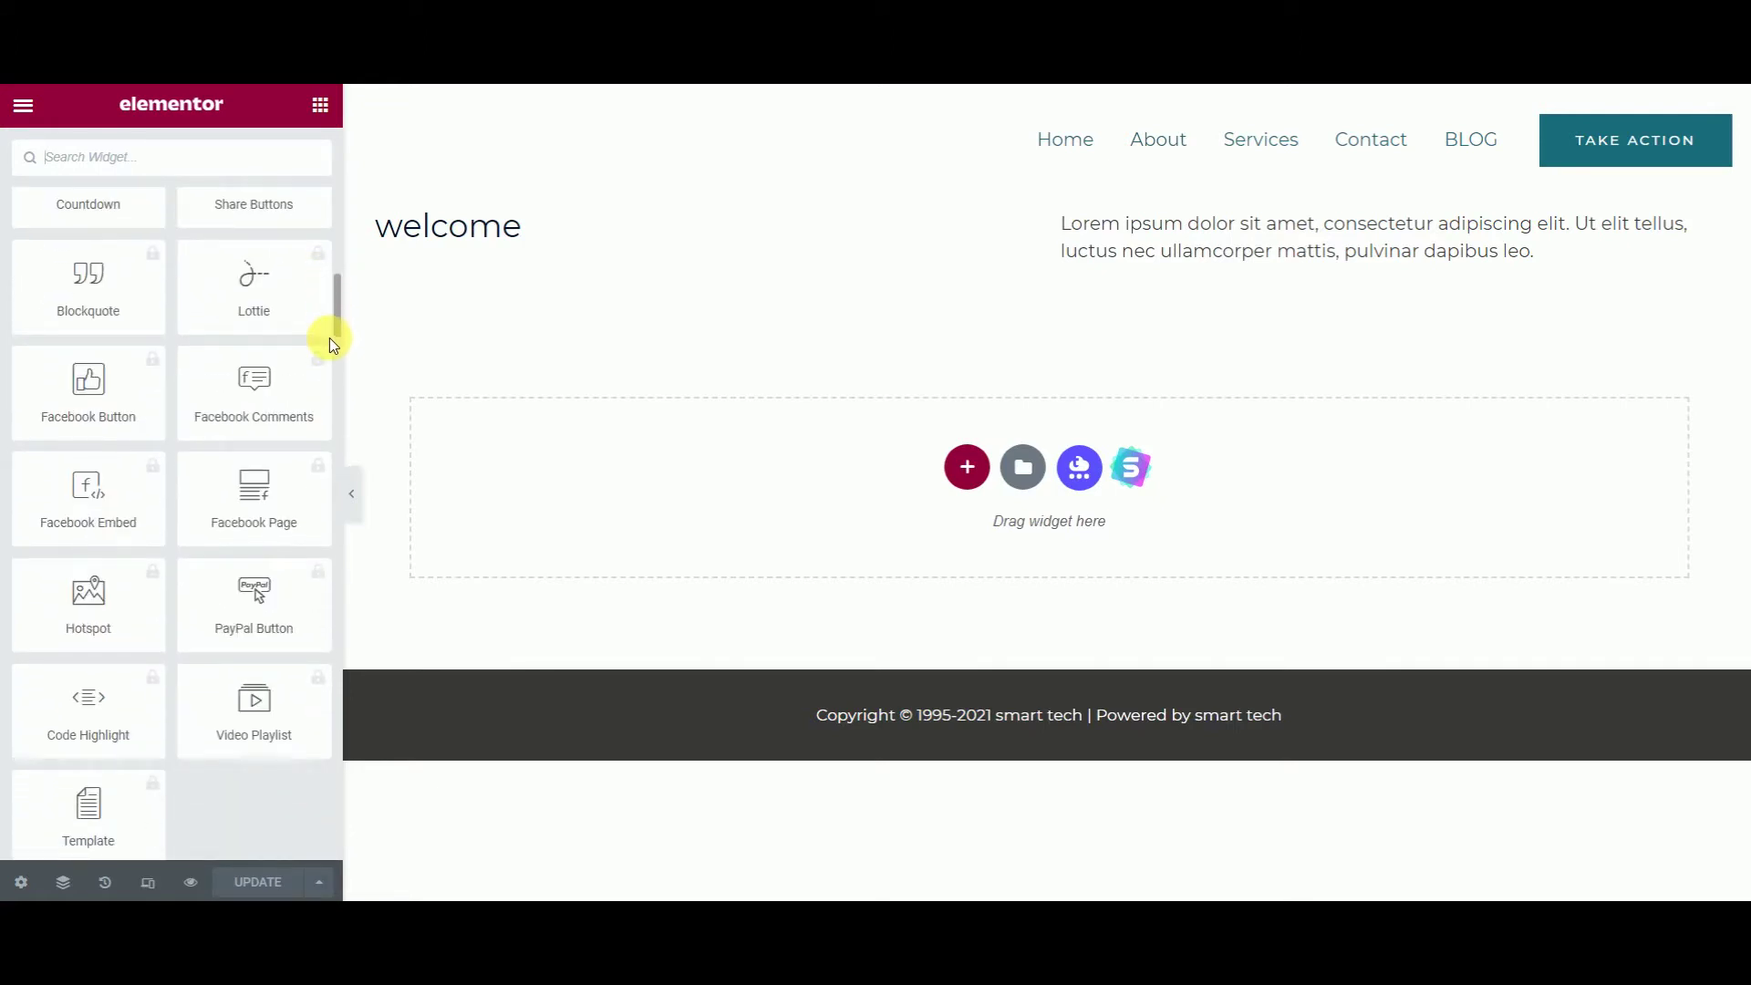
{"action": "left_click_drag", "start_coordinate": [331, 334], "coordinate": [332, 480]}
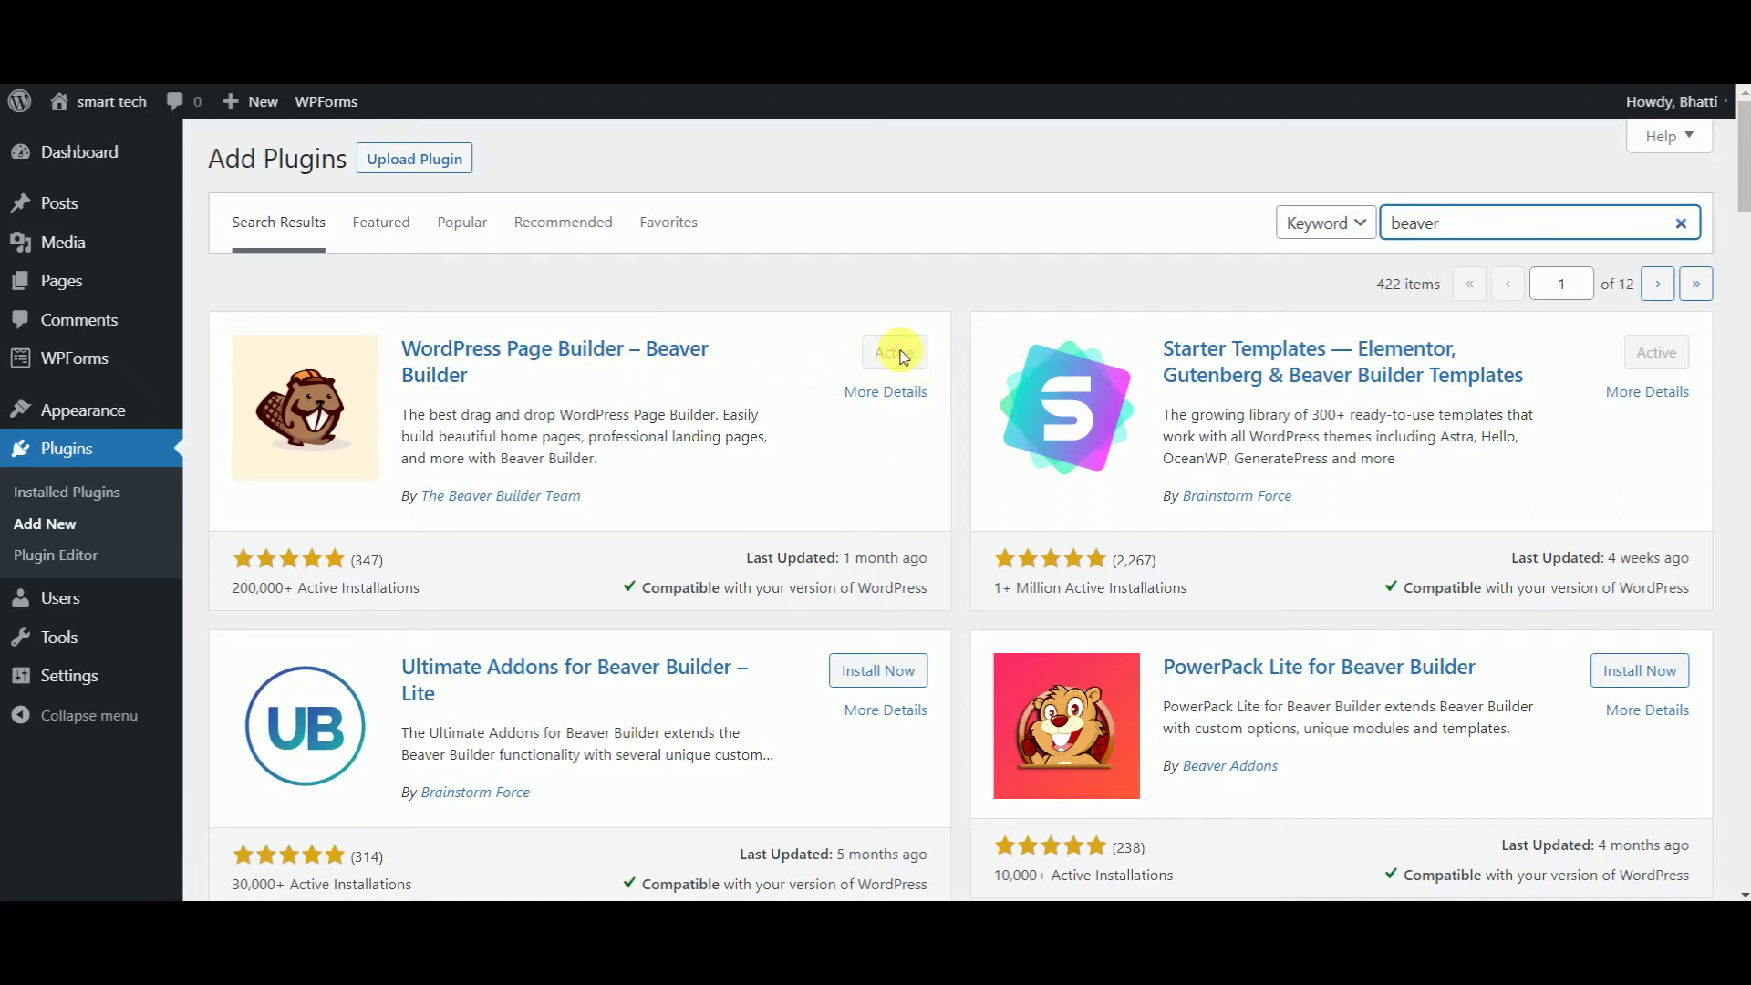
{"action": "left_click", "coordinate": [1460, 232]}
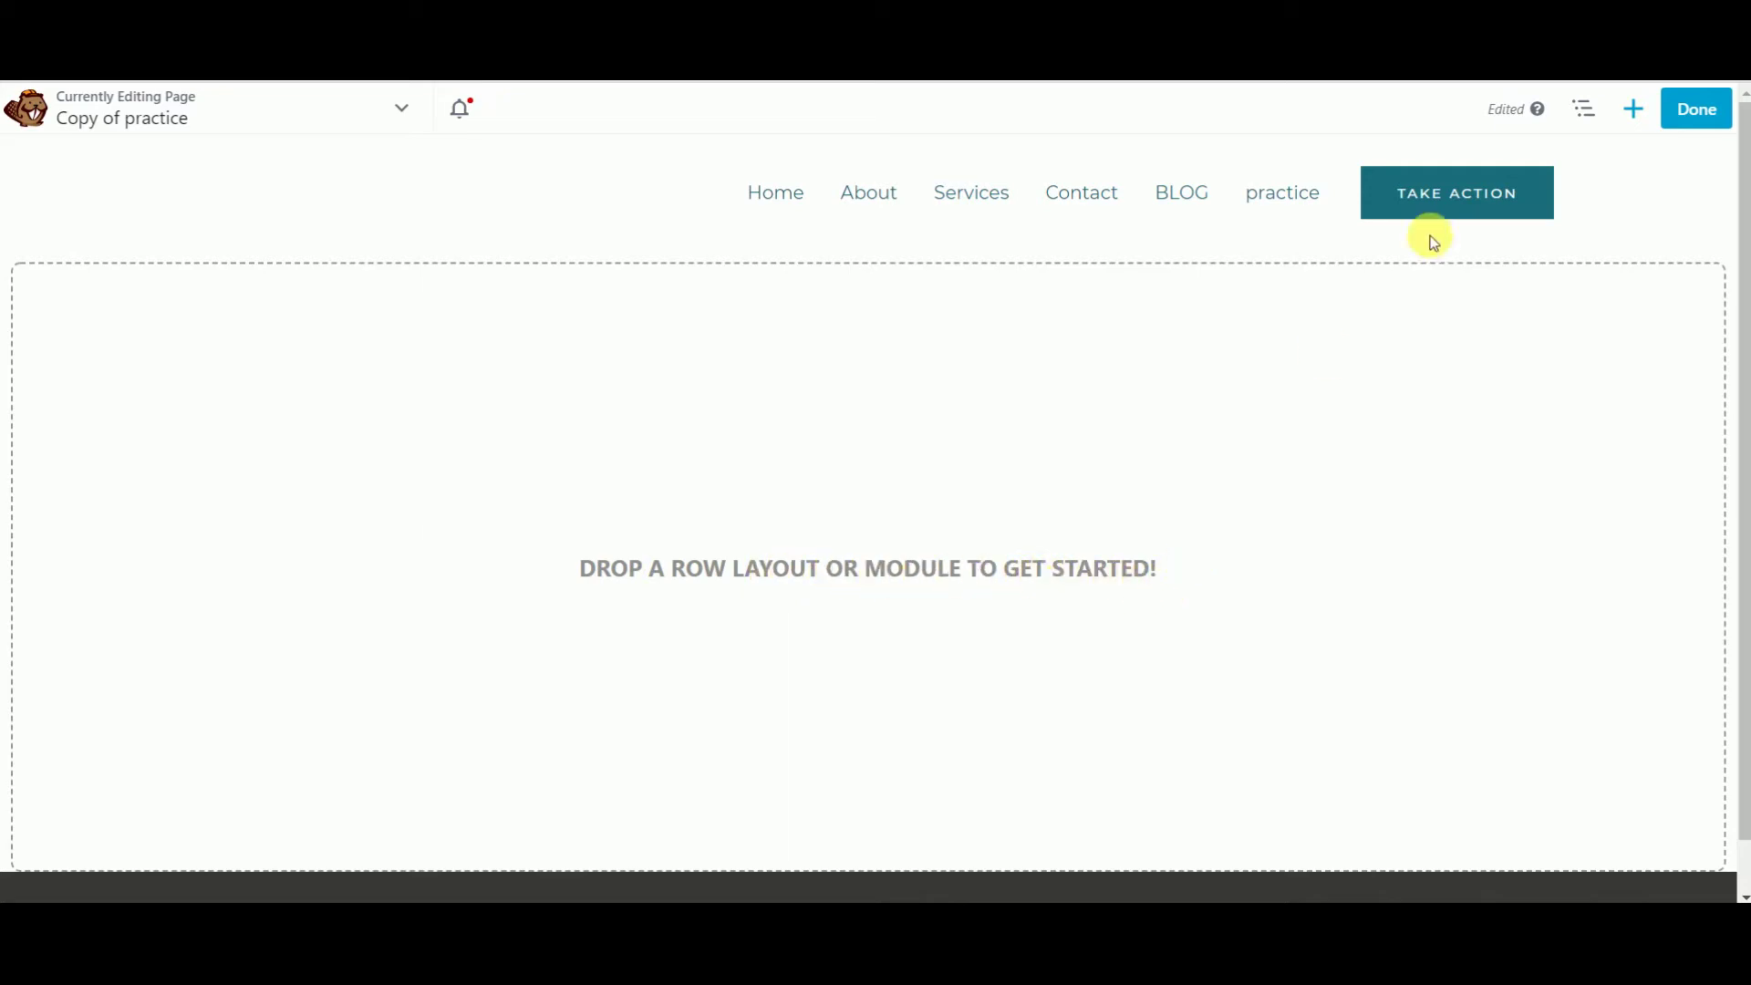
Step: Add a basic Heading module to the empty Copy of practice page in Beaver Builder
{"action": "left_click", "coordinate": [1634, 111]}
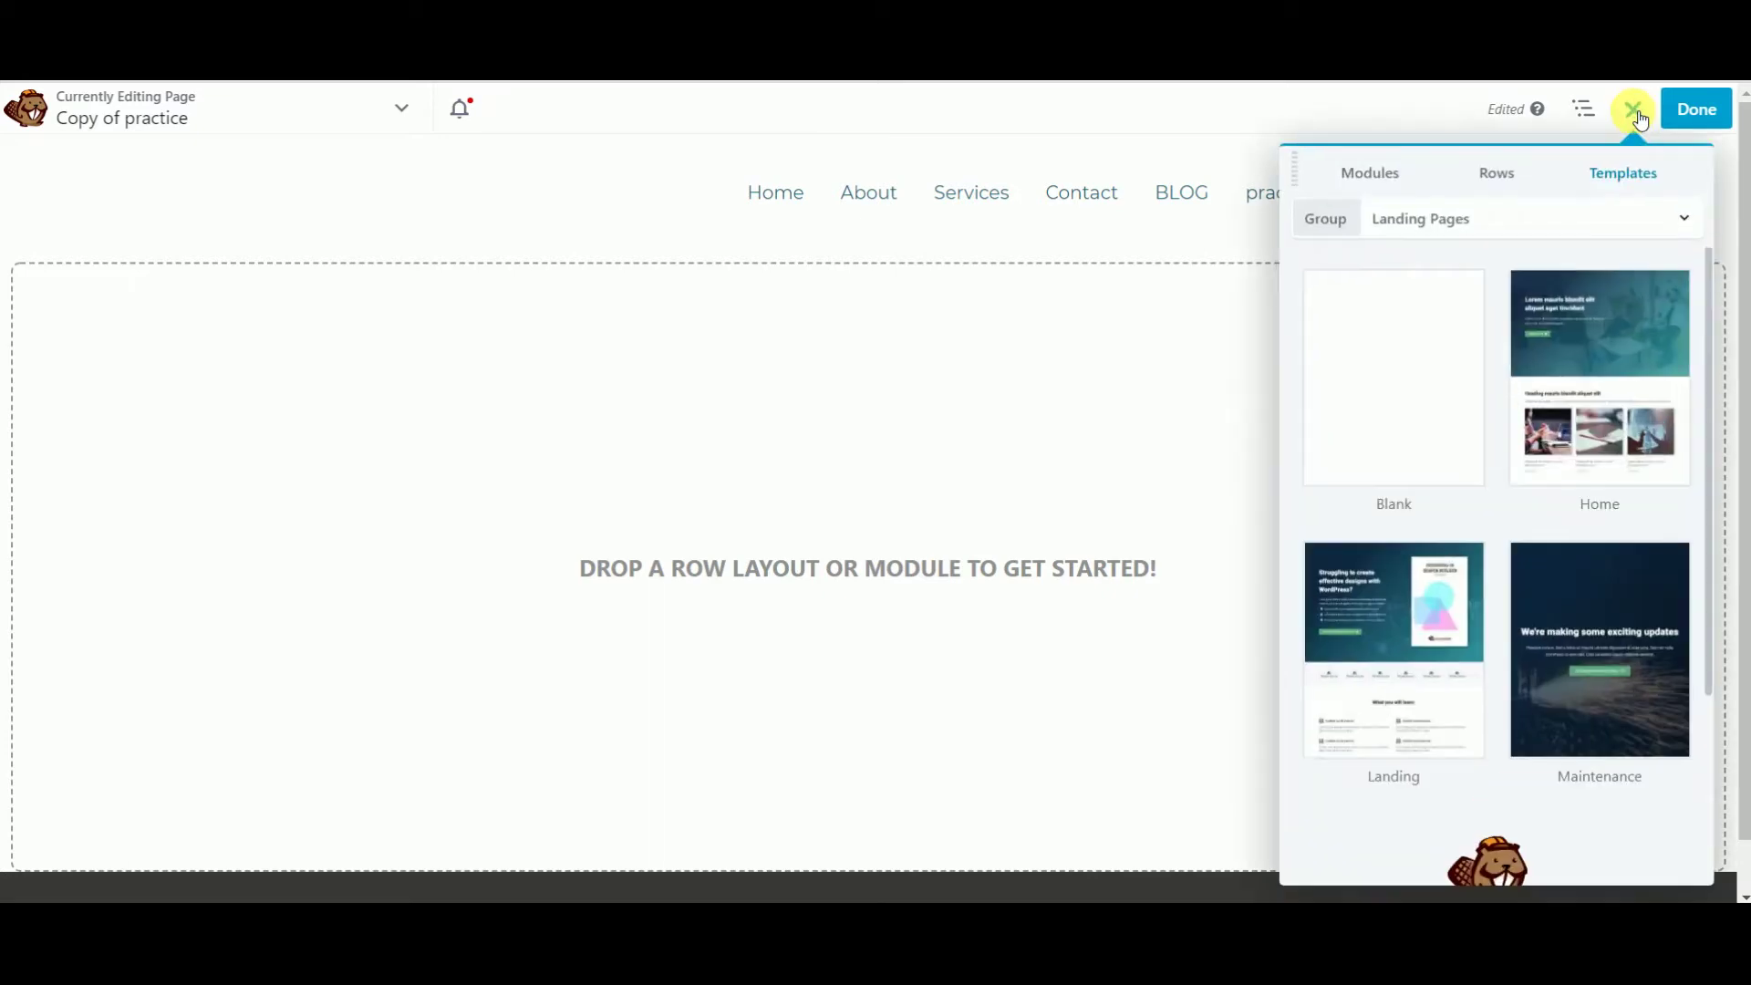
{"action": "left_click", "coordinate": [1379, 187]}
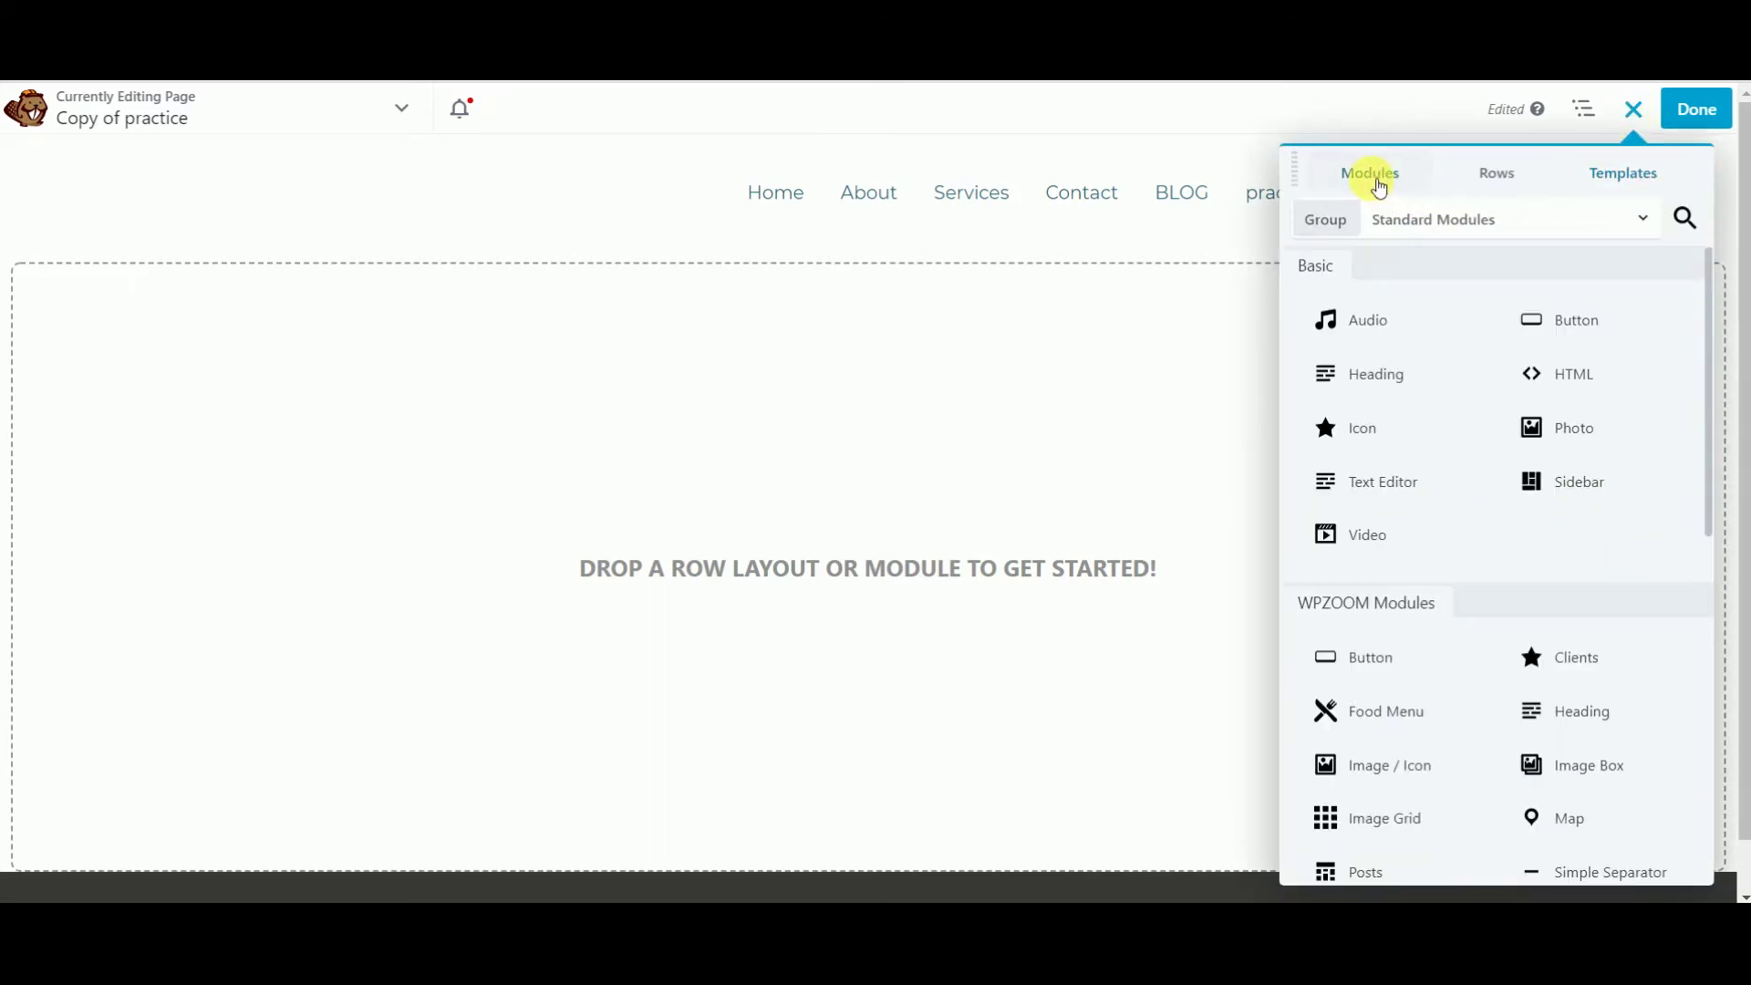
{"action": "left_click", "coordinate": [1501, 173]}
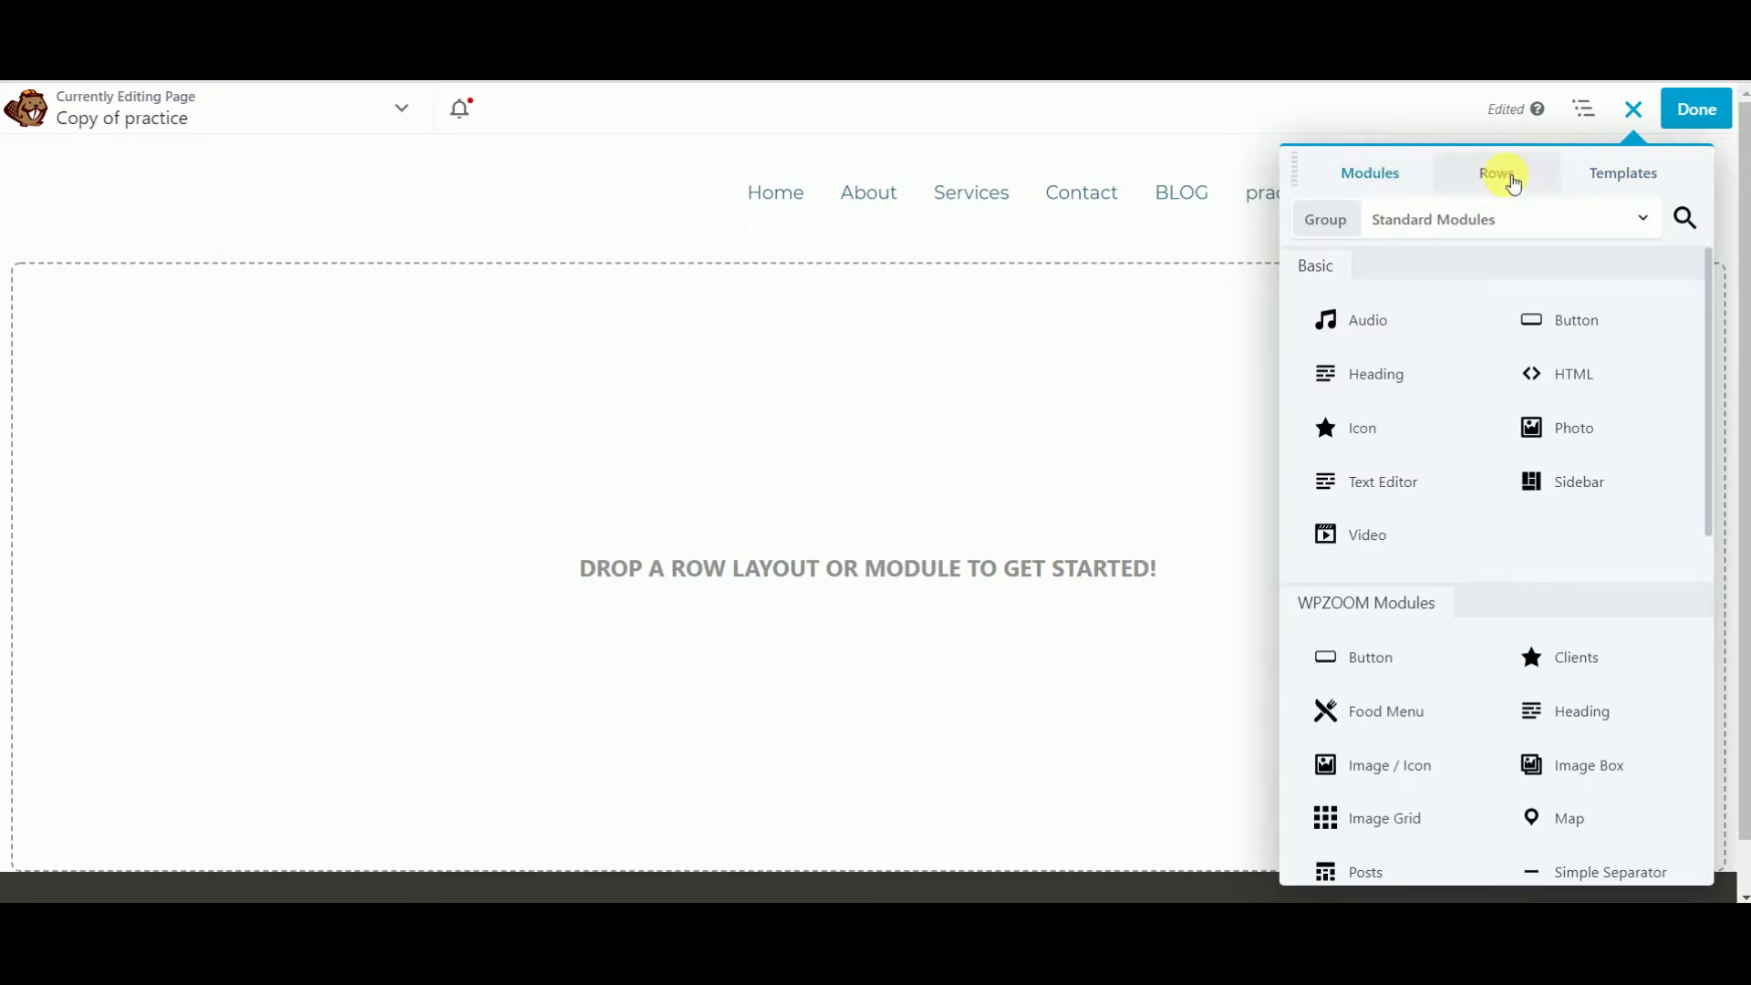
{"action": "left_click", "coordinate": [1621, 186]}
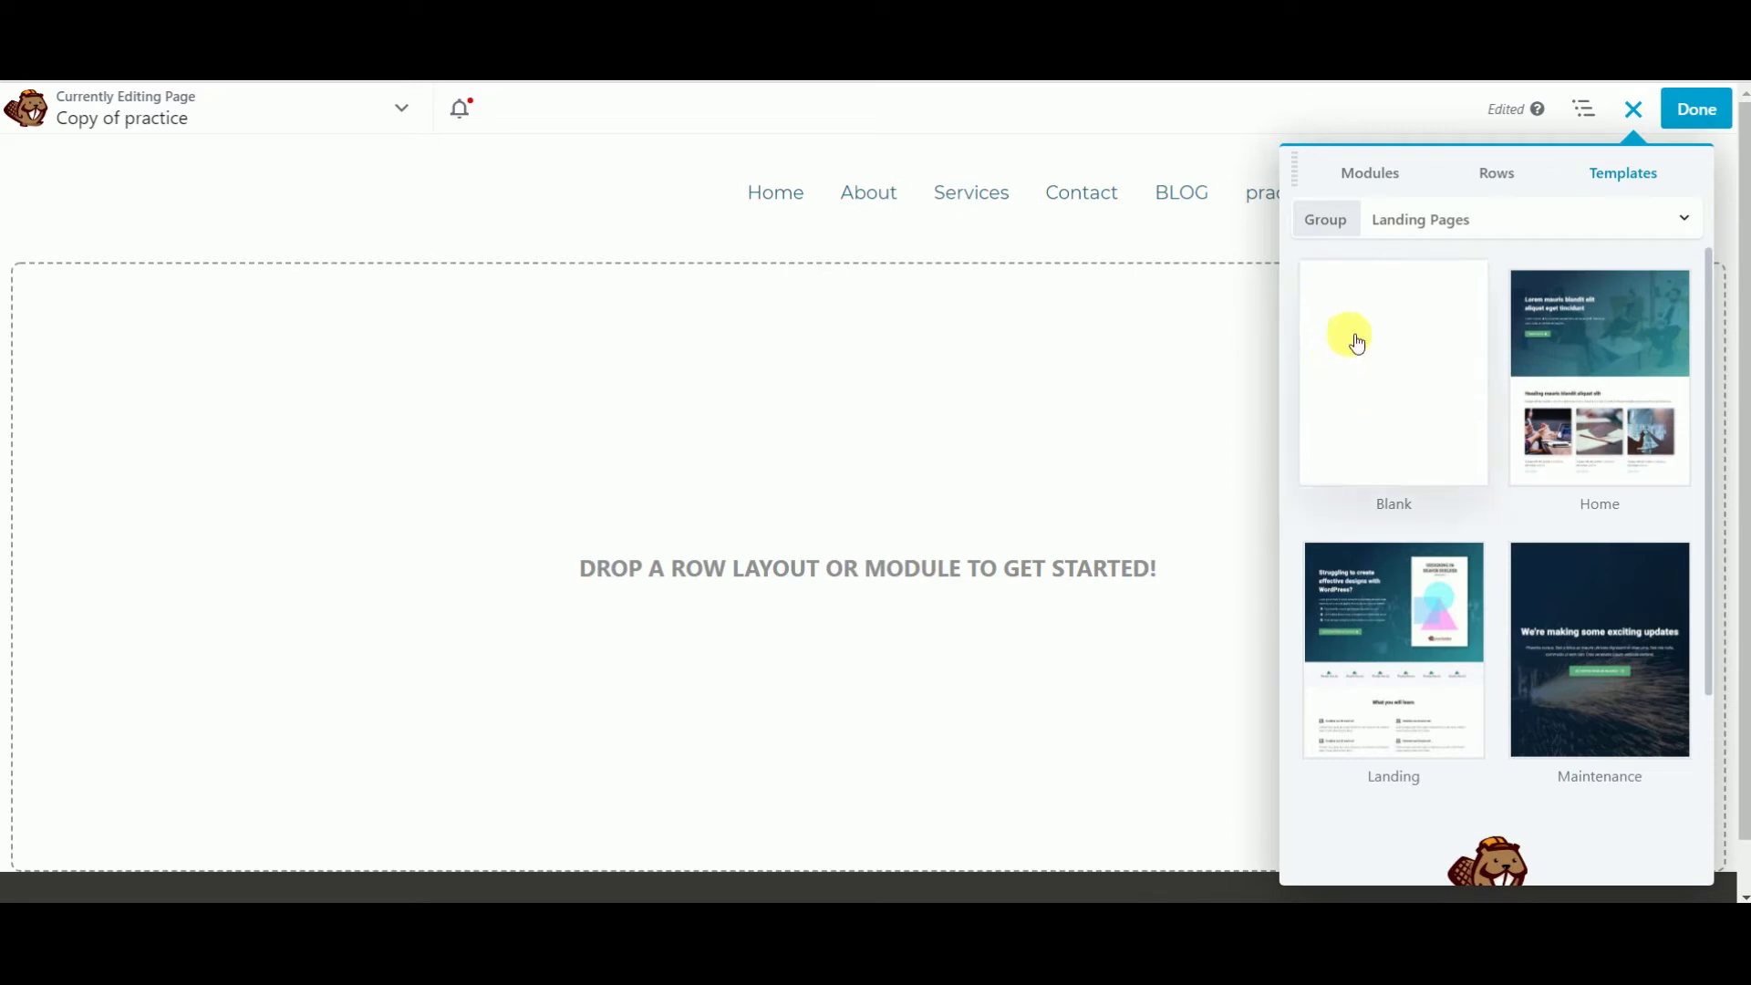
{"action": "left_click", "coordinate": [1361, 186]}
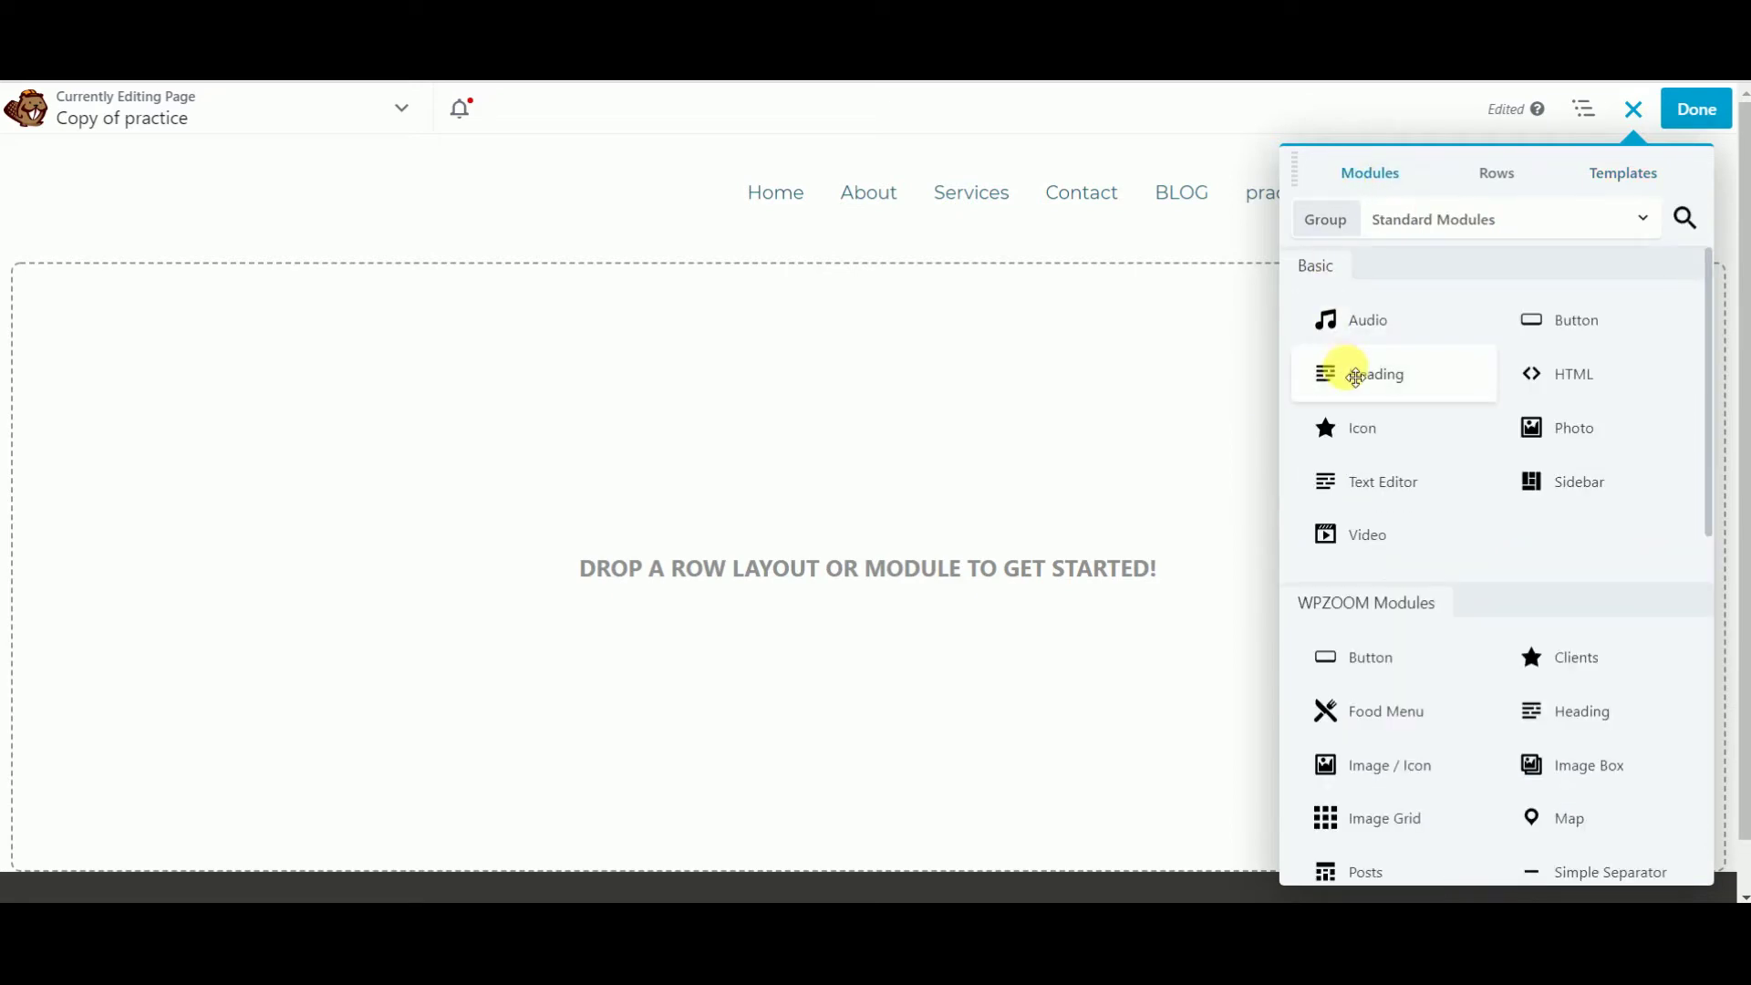
{"action": "left_click_drag", "start_coordinate": [1366, 374], "coordinate": [1150, 290]}
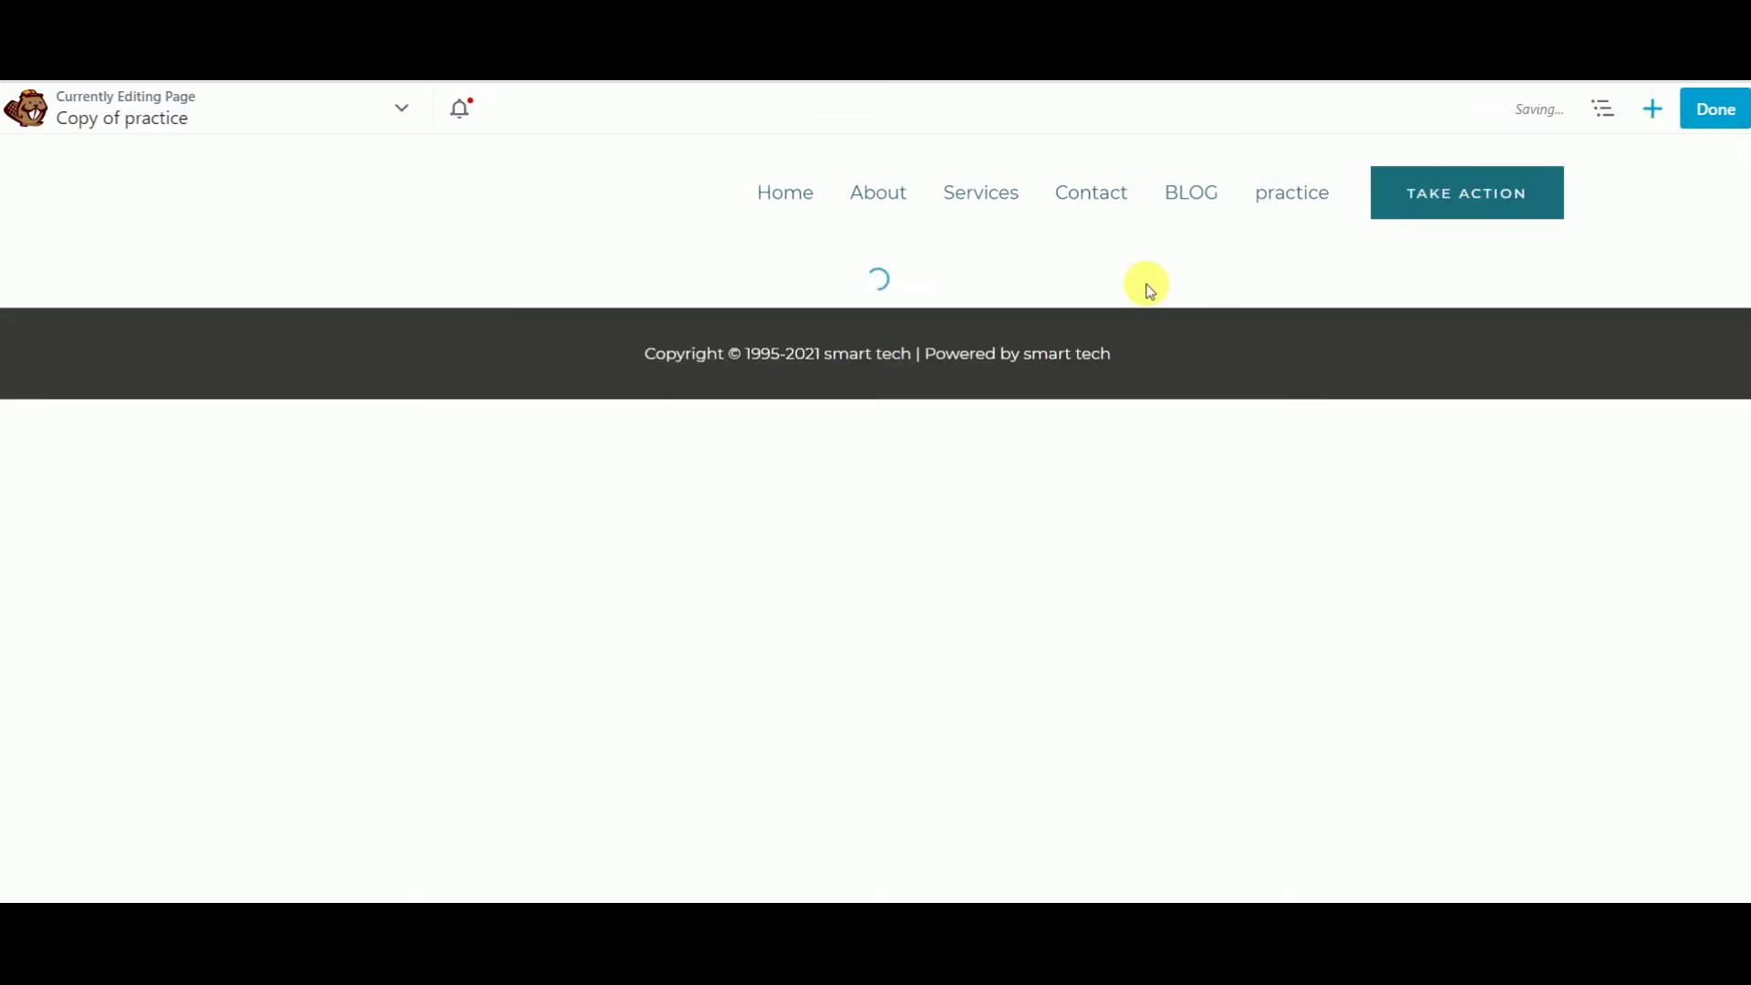
Step: Set the heading text to "Welcome" with the h1 HTML tag and save the module
{"action": "left_click", "coordinate": [236, 340]}
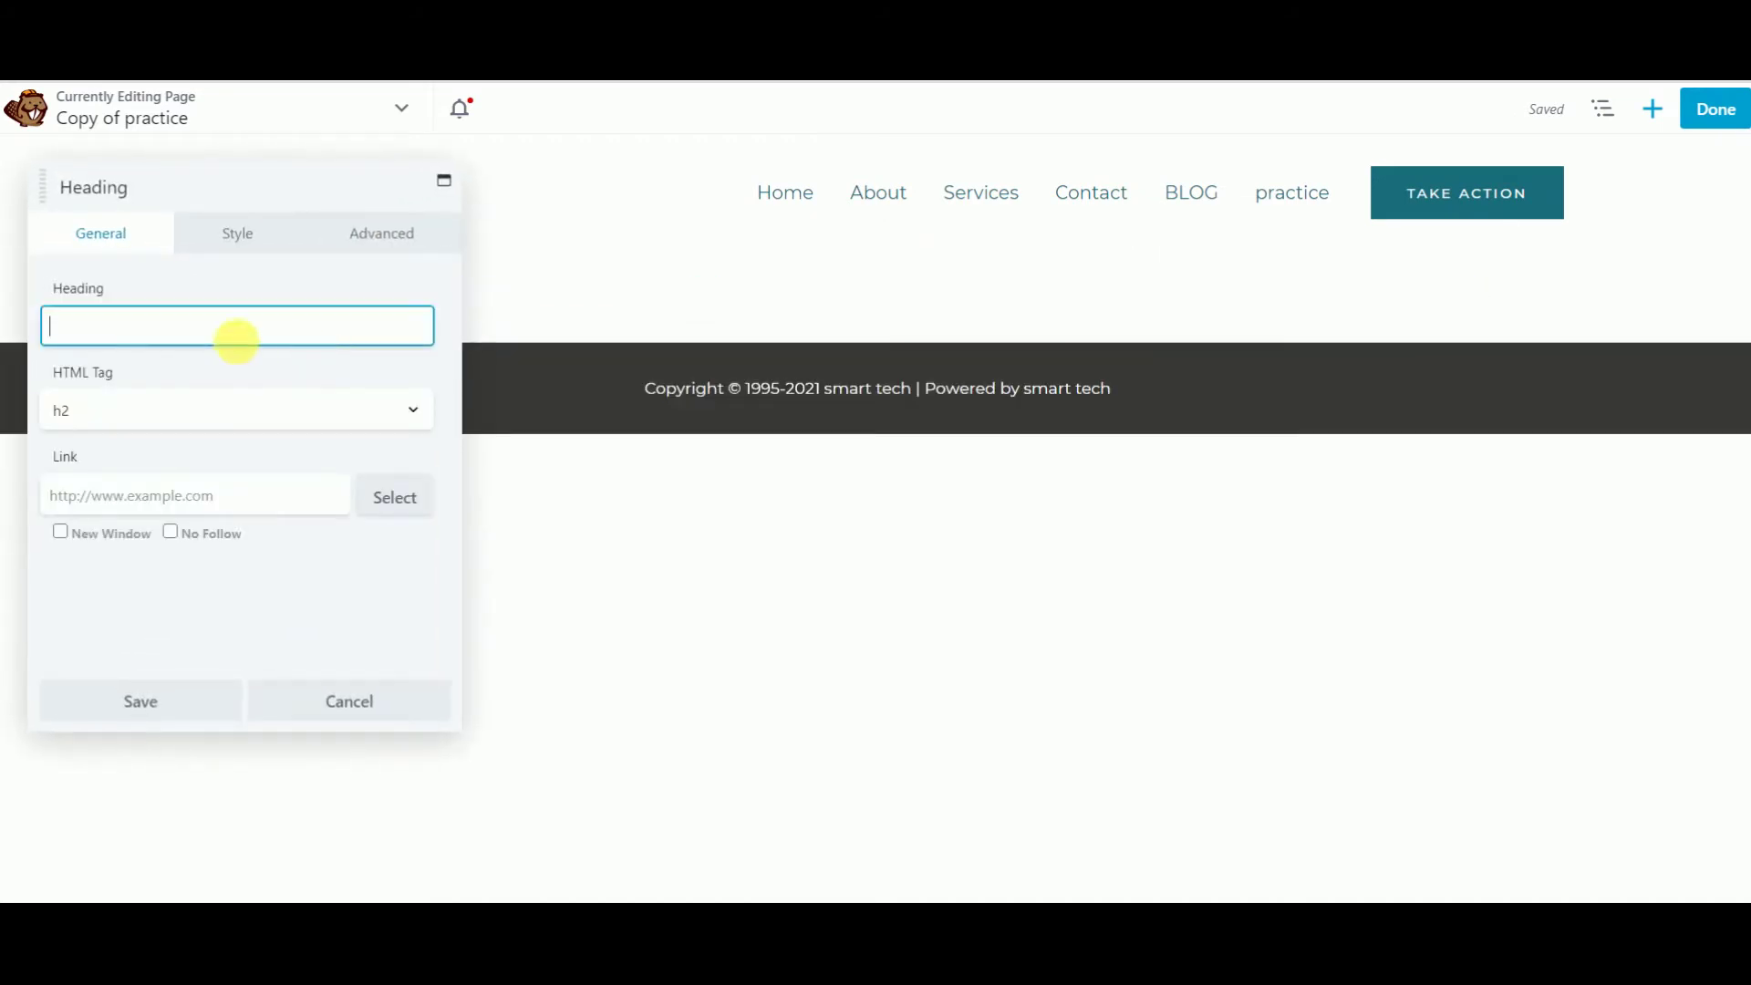
{"action": "left_click", "coordinate": [179, 343]}
{"action": "type", "text": "Welcome"}
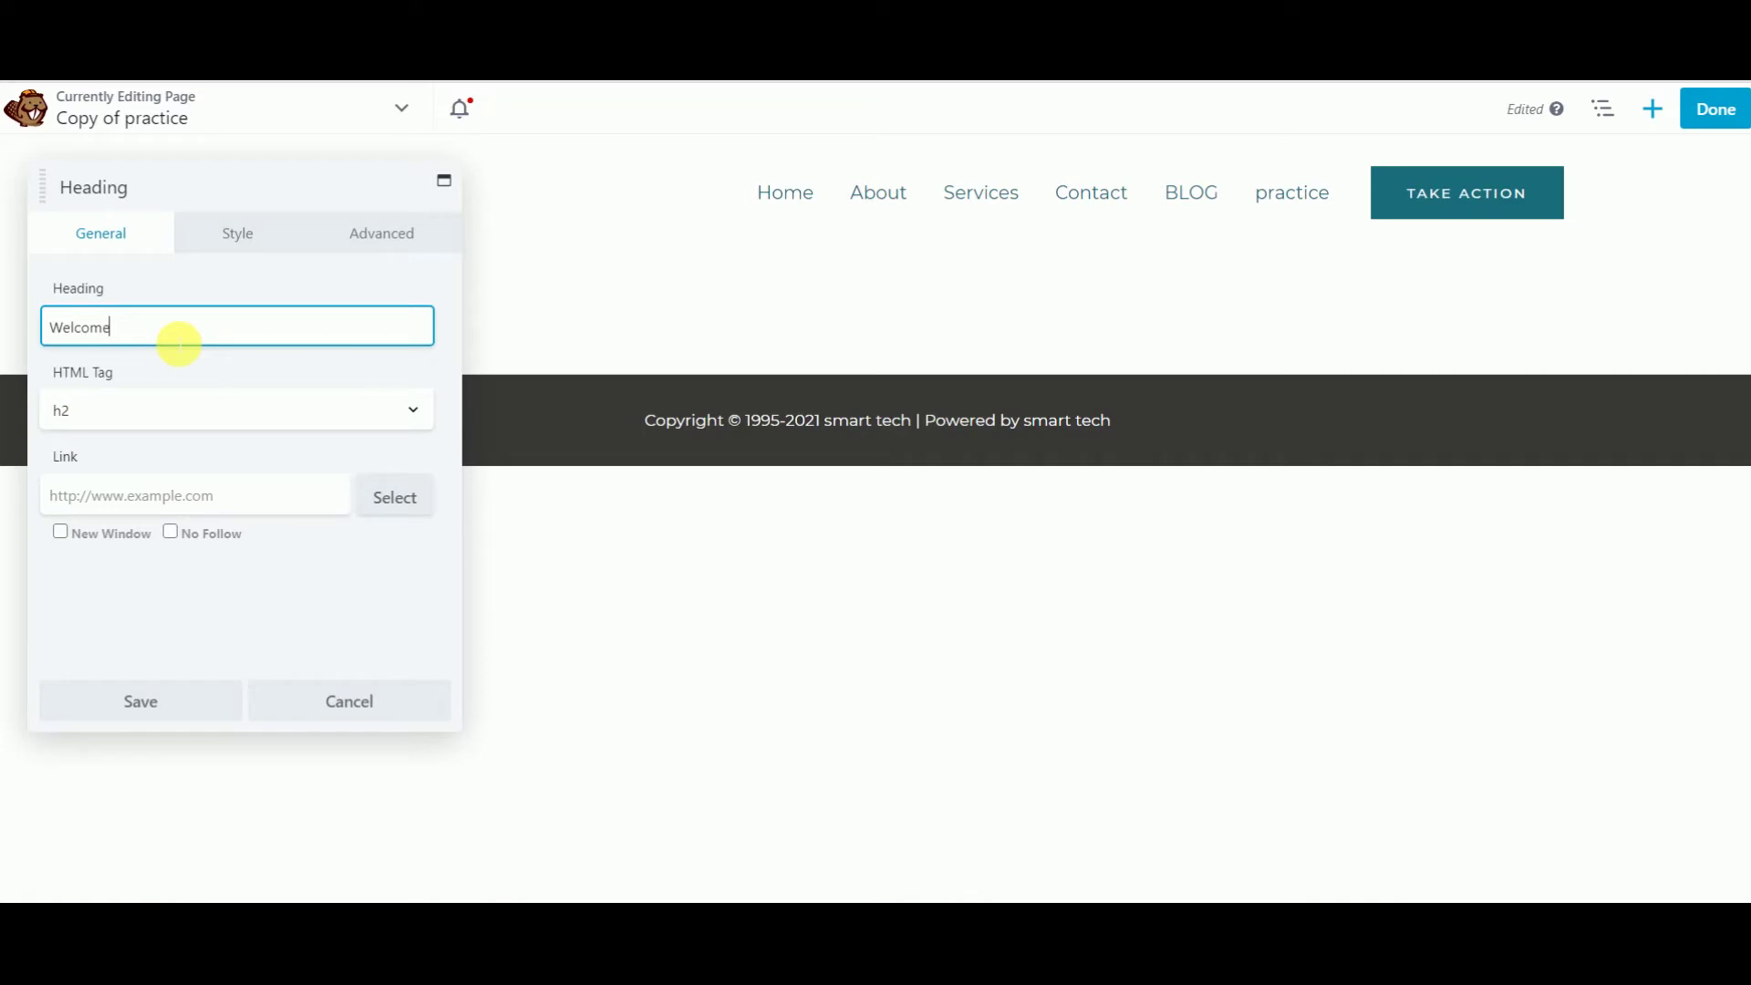
{"action": "left_click", "coordinate": [107, 409]}
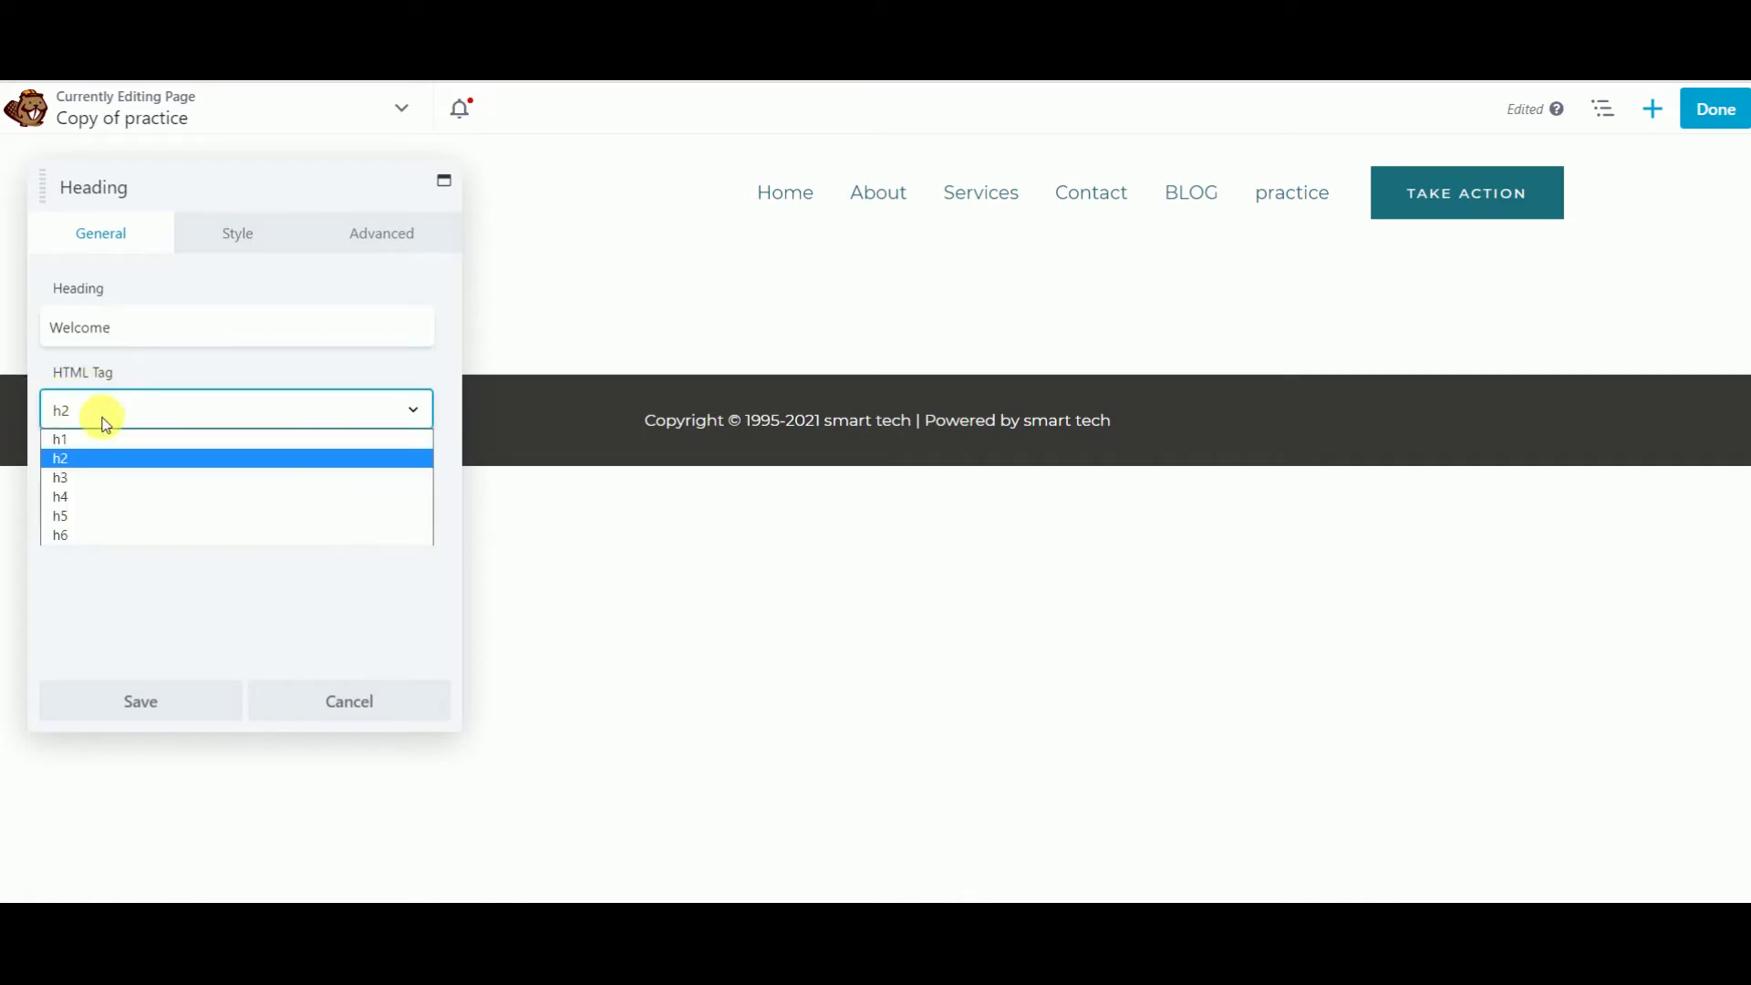
{"action": "left_click", "coordinate": [90, 443]}
{"action": "left_click", "coordinate": [136, 701]}
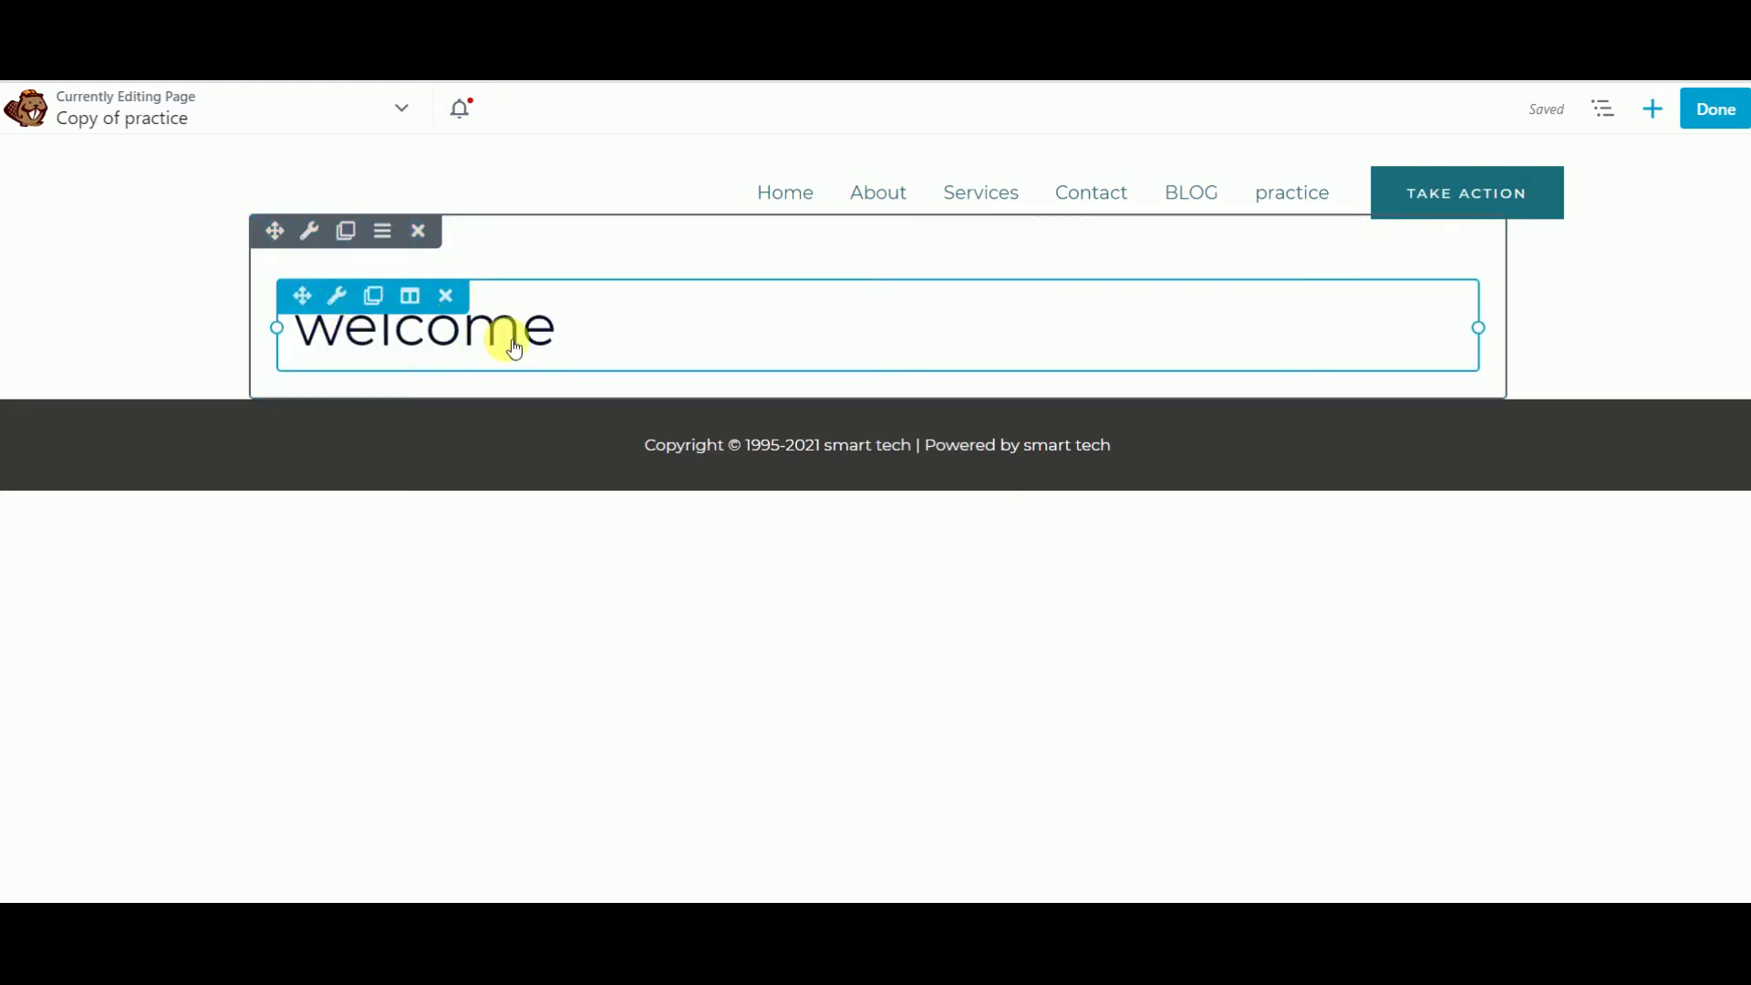
Step: Add a basic Button module above the welcome heading, set its text to "Click Me" and save it
{"action": "left_click", "coordinate": [1665, 118]}
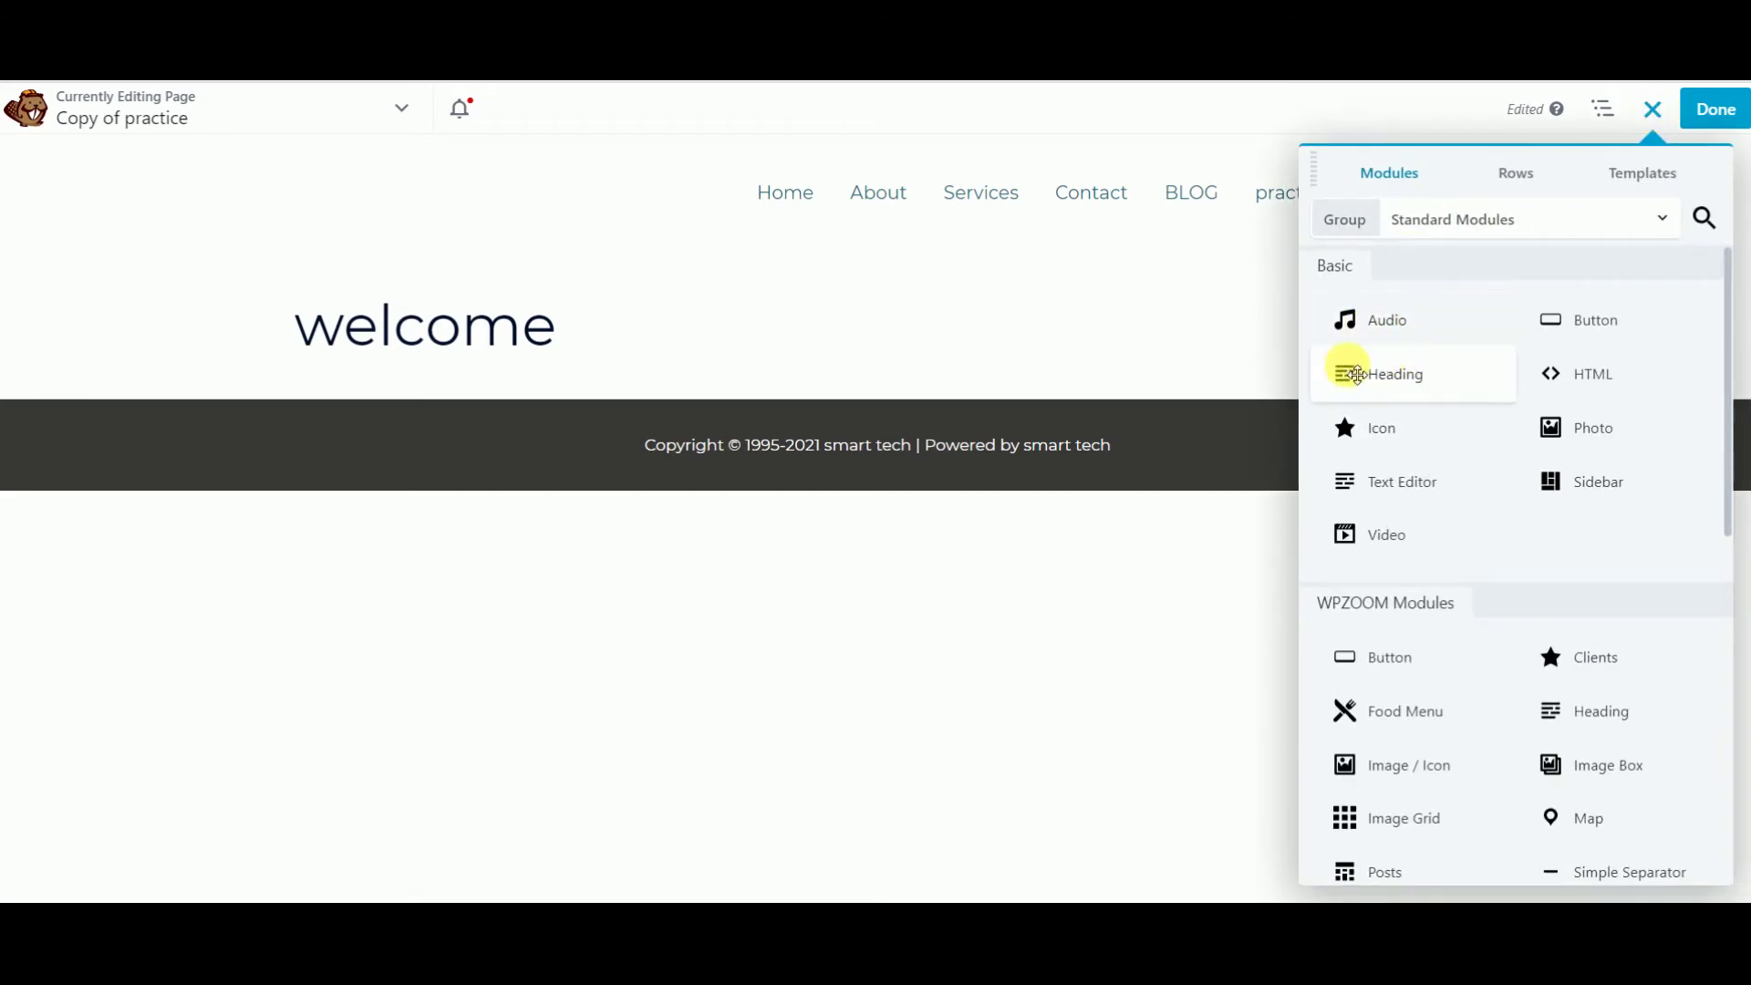
{"action": "left_click_drag", "start_coordinate": [1611, 328], "coordinate": [1344, 383]}
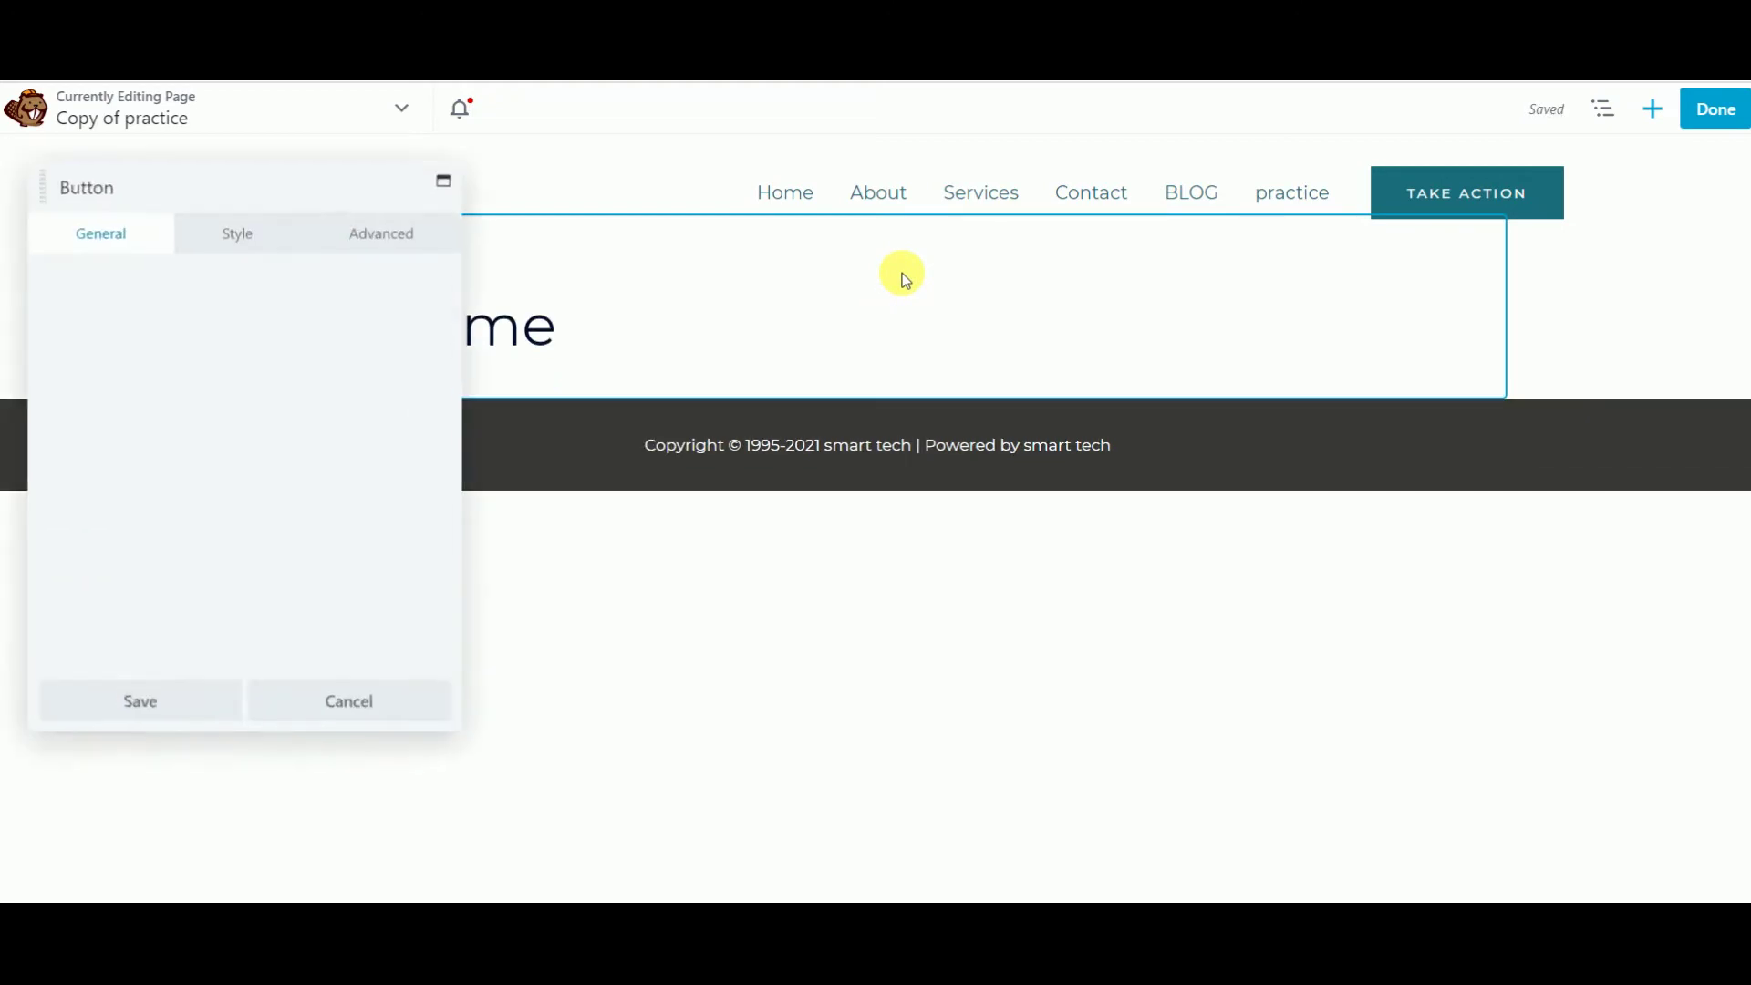
{"action": "left_click", "coordinate": [160, 329]}
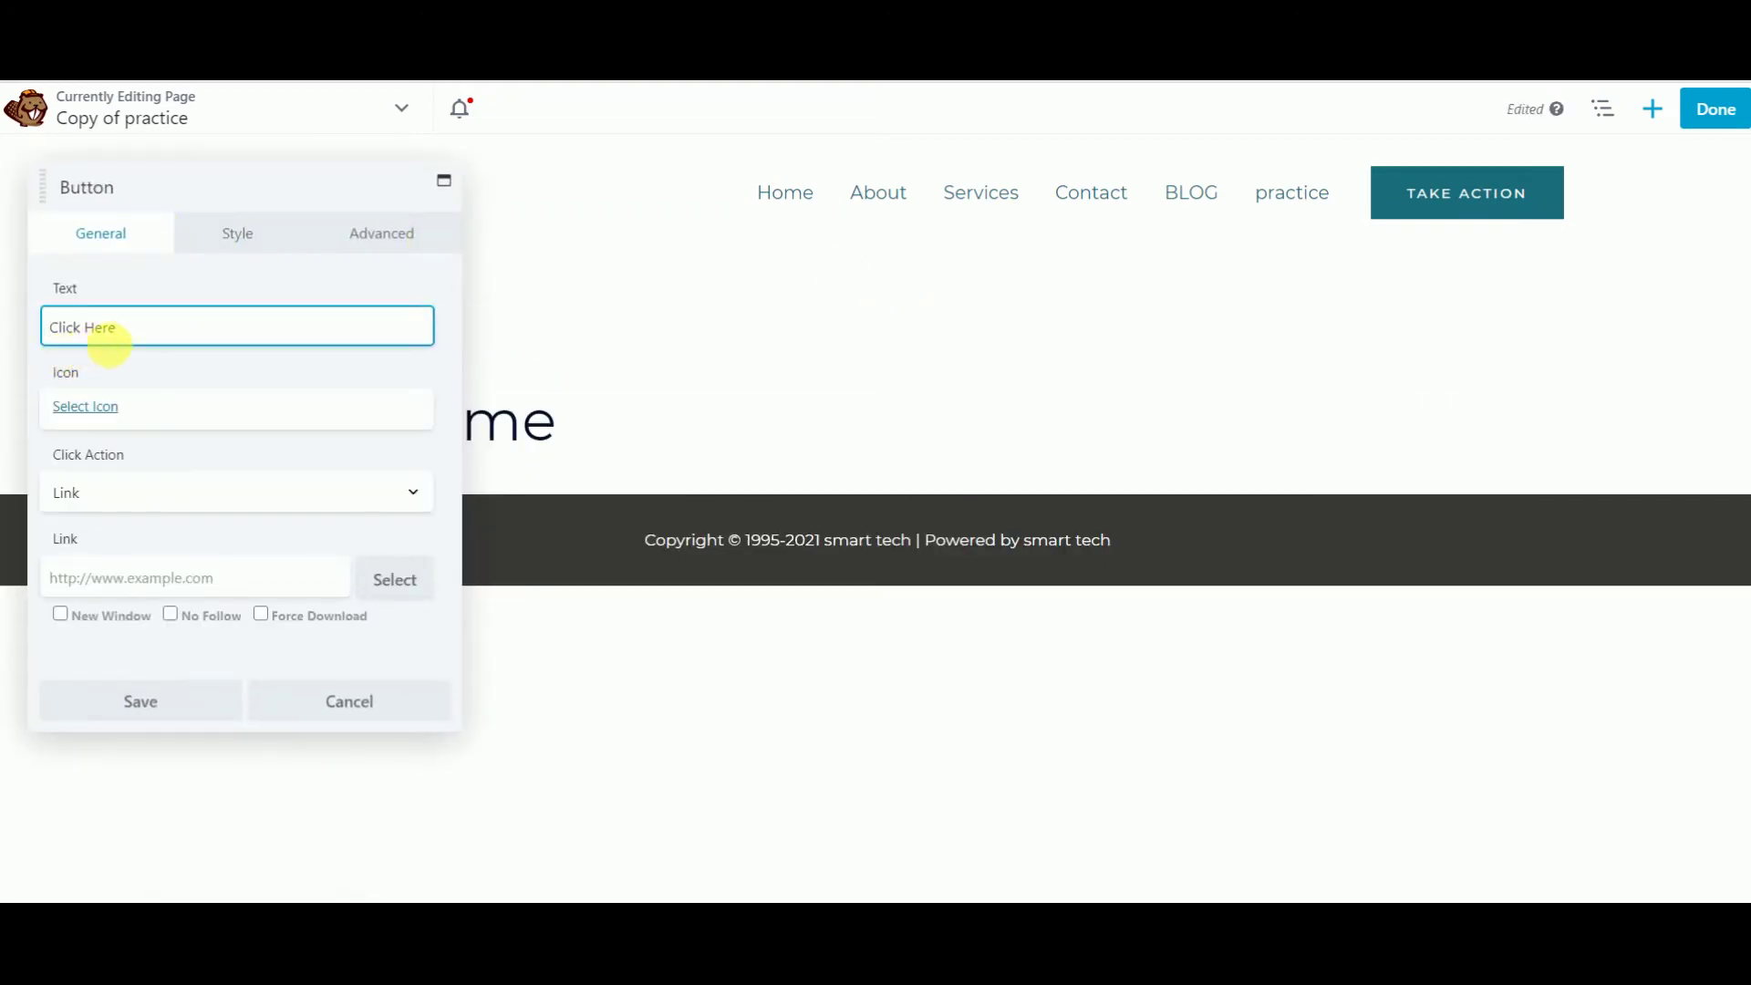
{"action": "left_click_drag", "start_coordinate": [137, 336], "coordinate": [11, 334]}
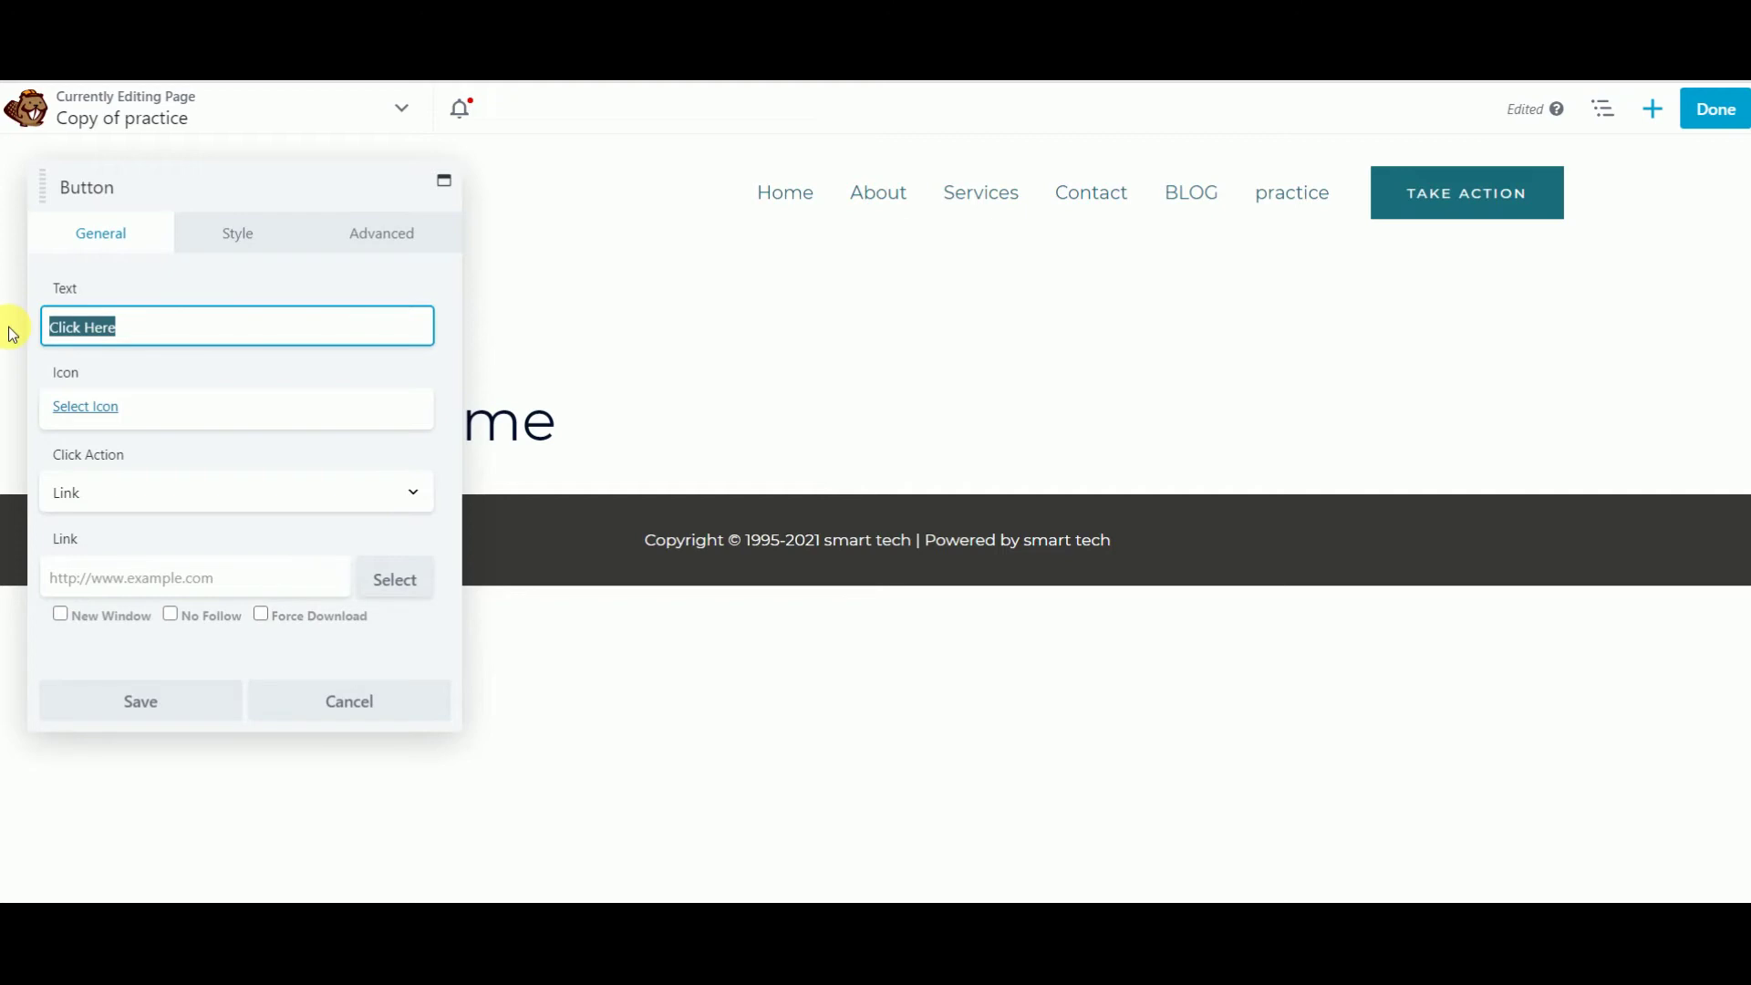
{"action": "type", "text": "Cl"}
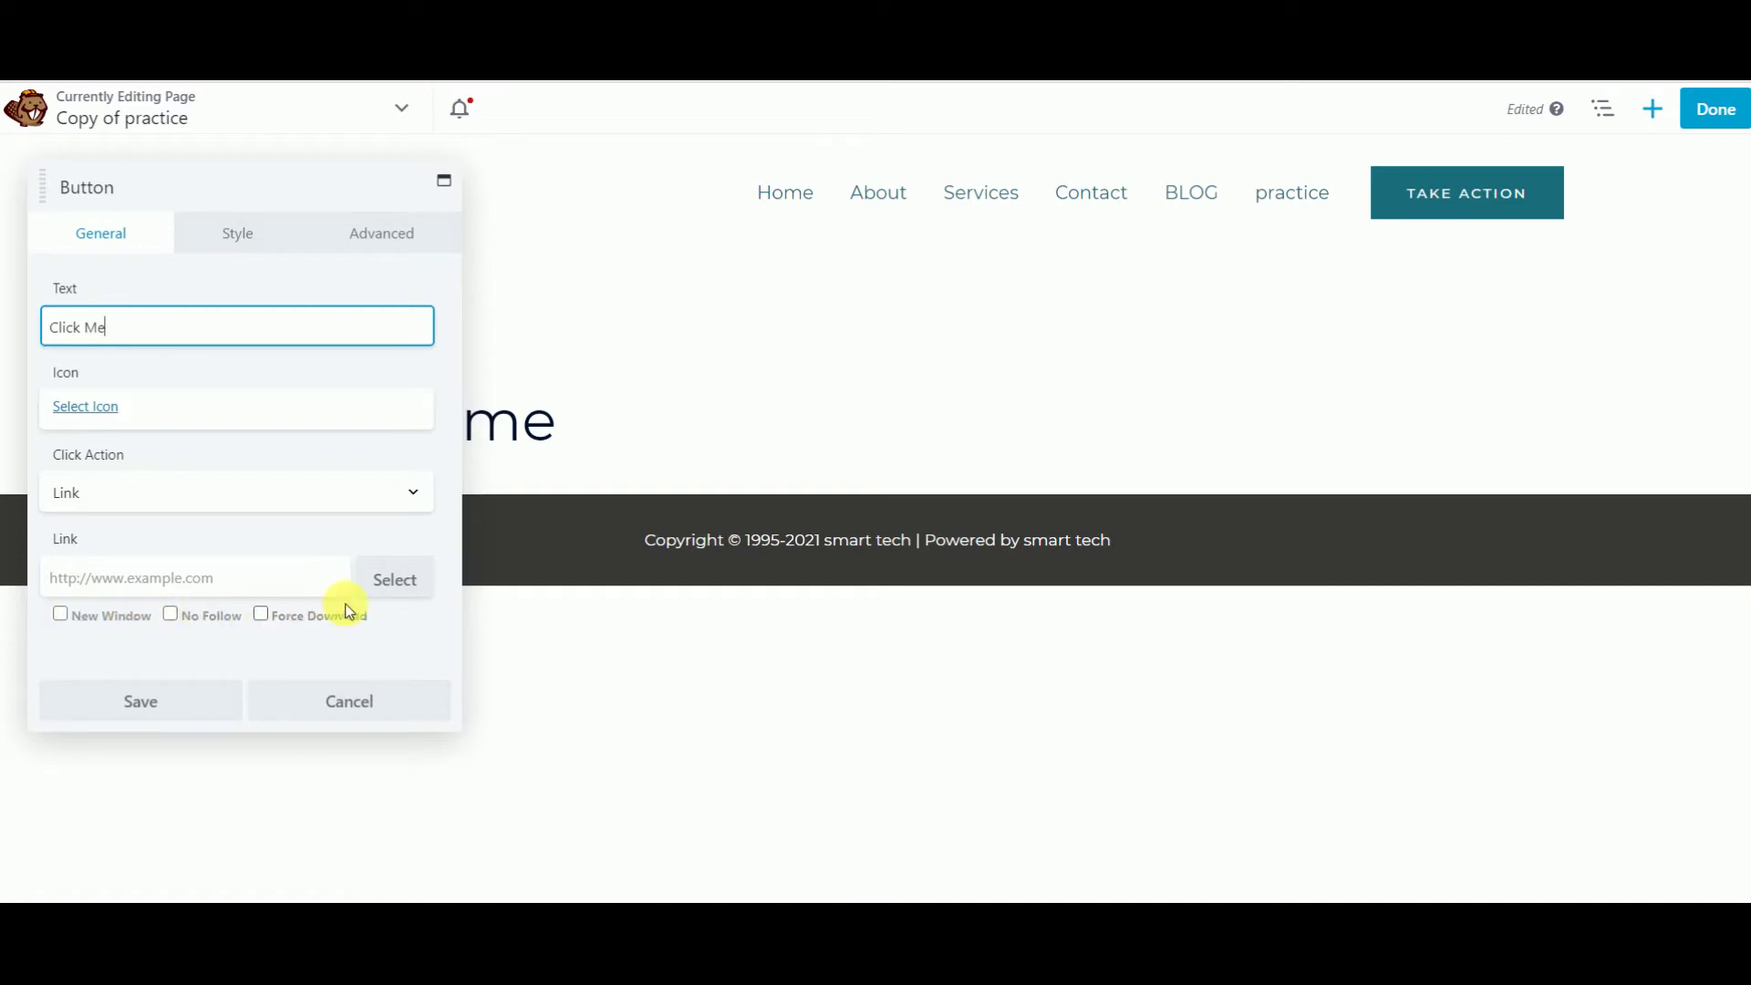
{"action": "left_click", "coordinate": [176, 697]}
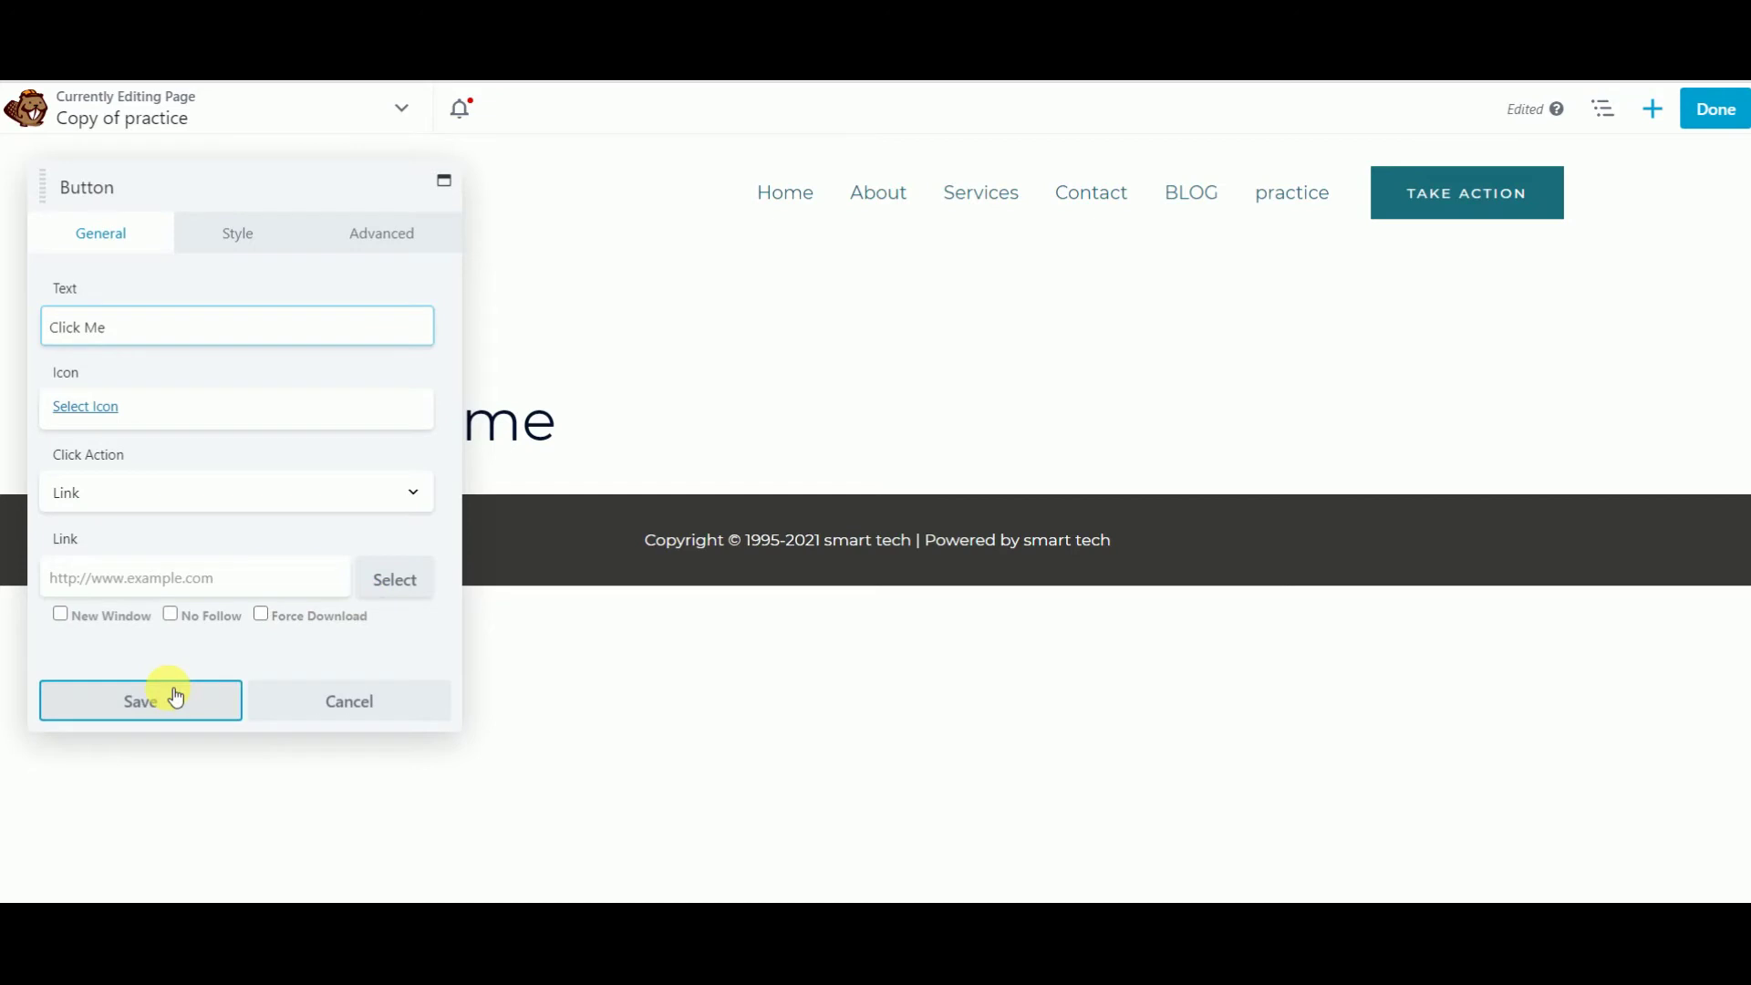
{"action": "mouse_move", "coordinate": [352, 310]}
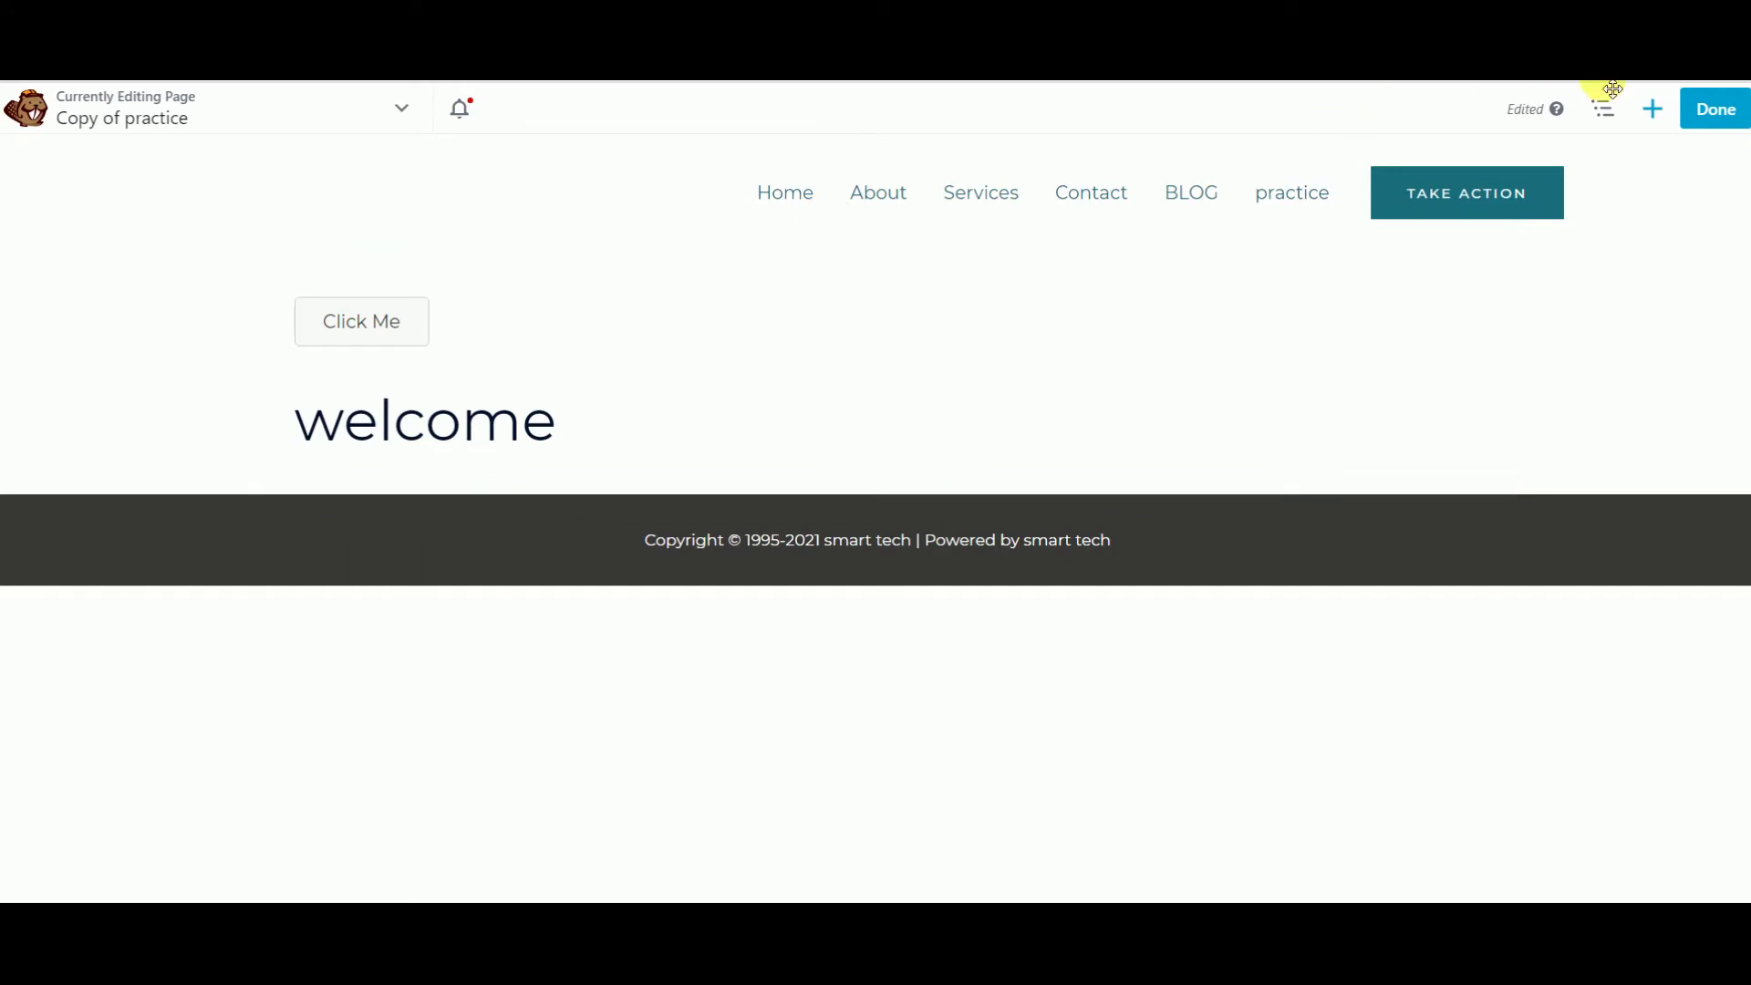
Step: Add a Sidebar module beside the button and welcome heading, set its sidebar to Main Sidebar and save it
{"action": "left_click", "coordinate": [1661, 112]}
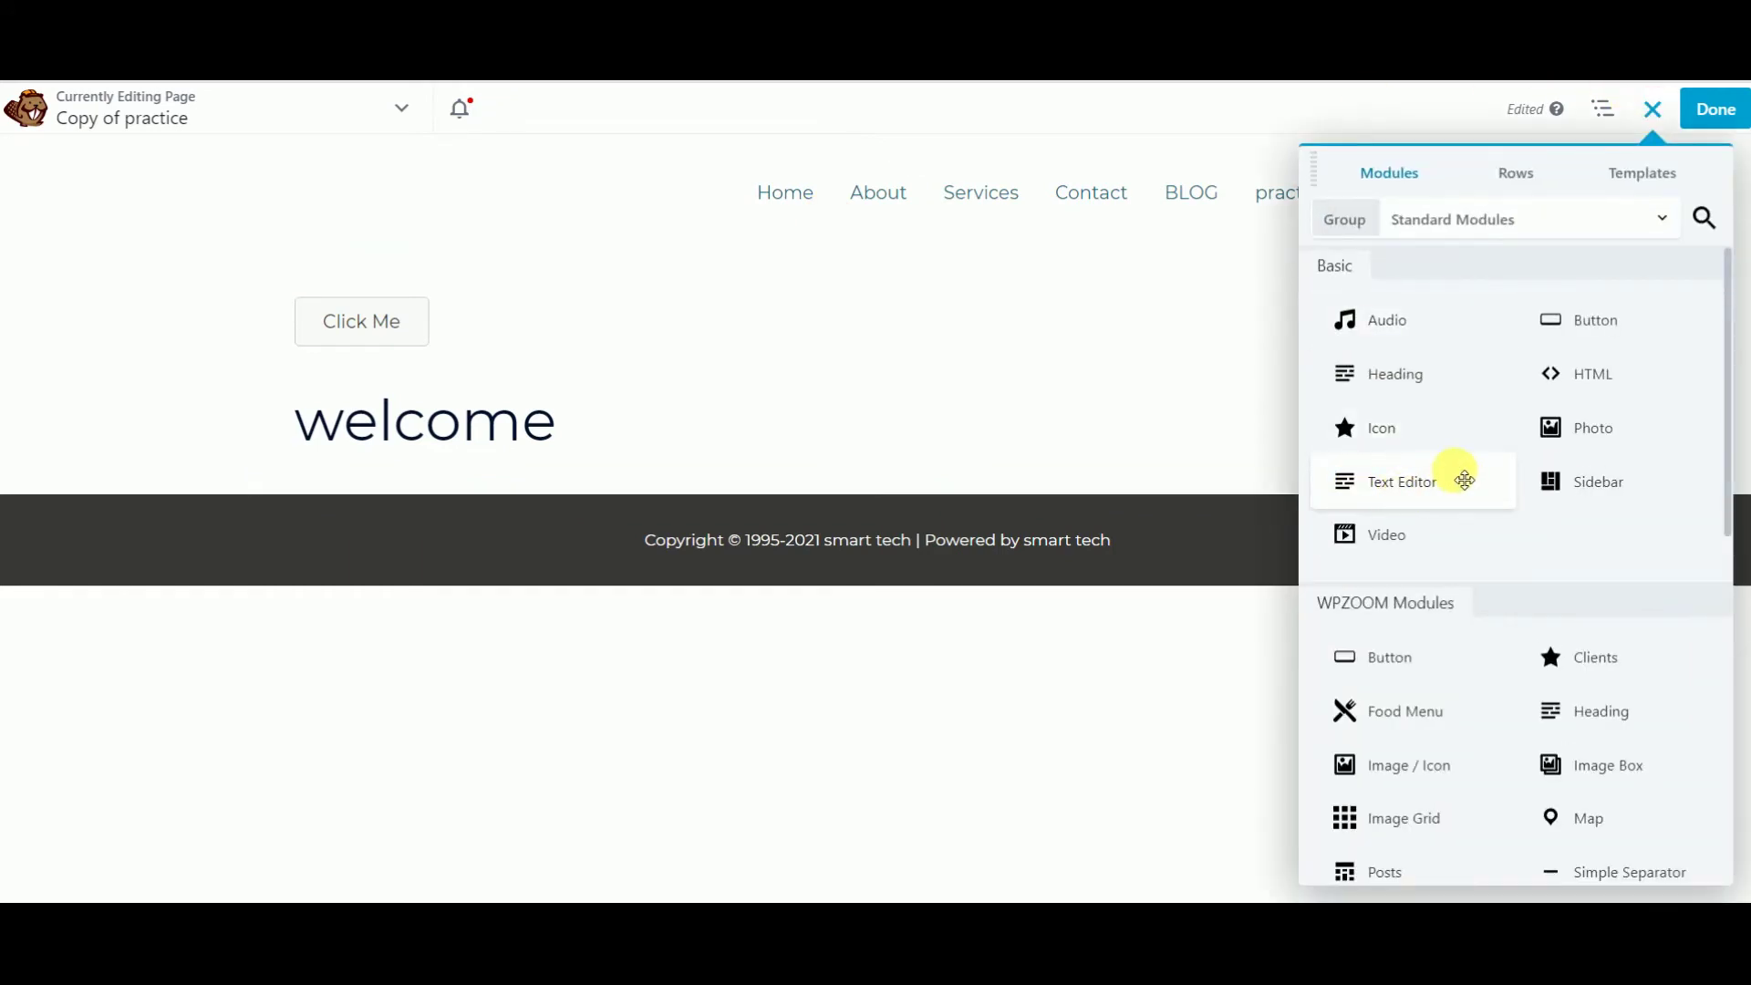
{"action": "left_click_drag", "start_coordinate": [1599, 499], "coordinate": [1494, 404]}
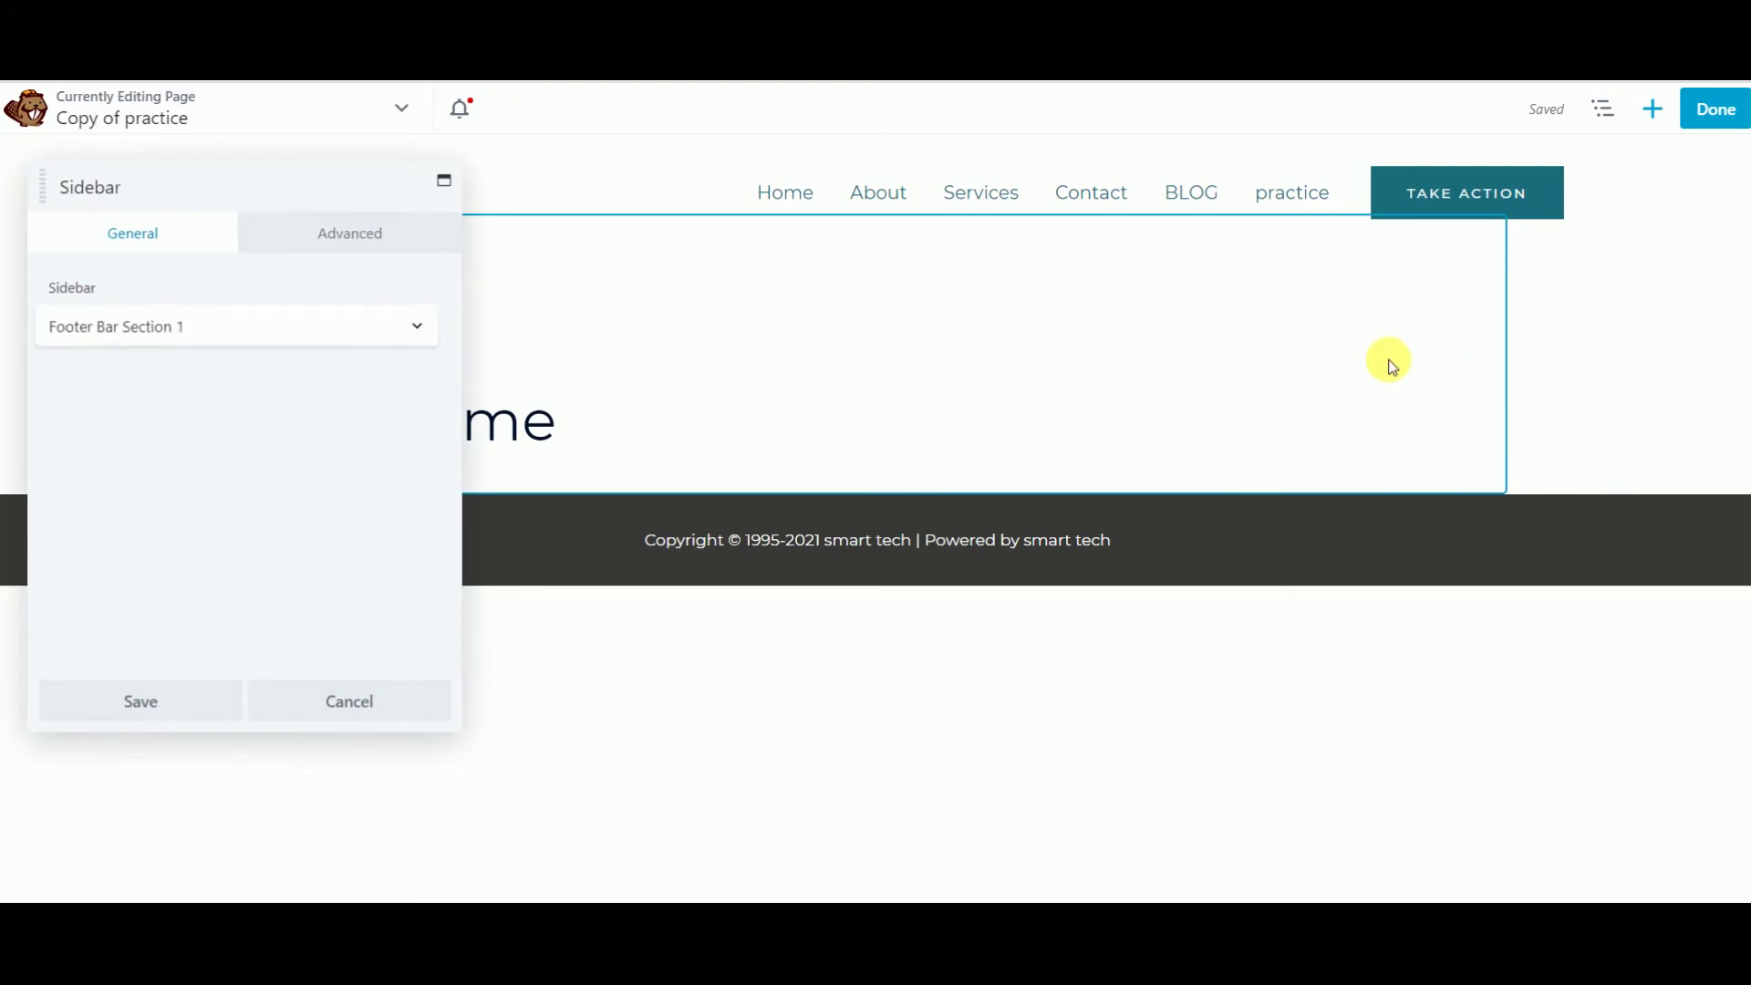
{"action": "left_click", "coordinate": [267, 319]}
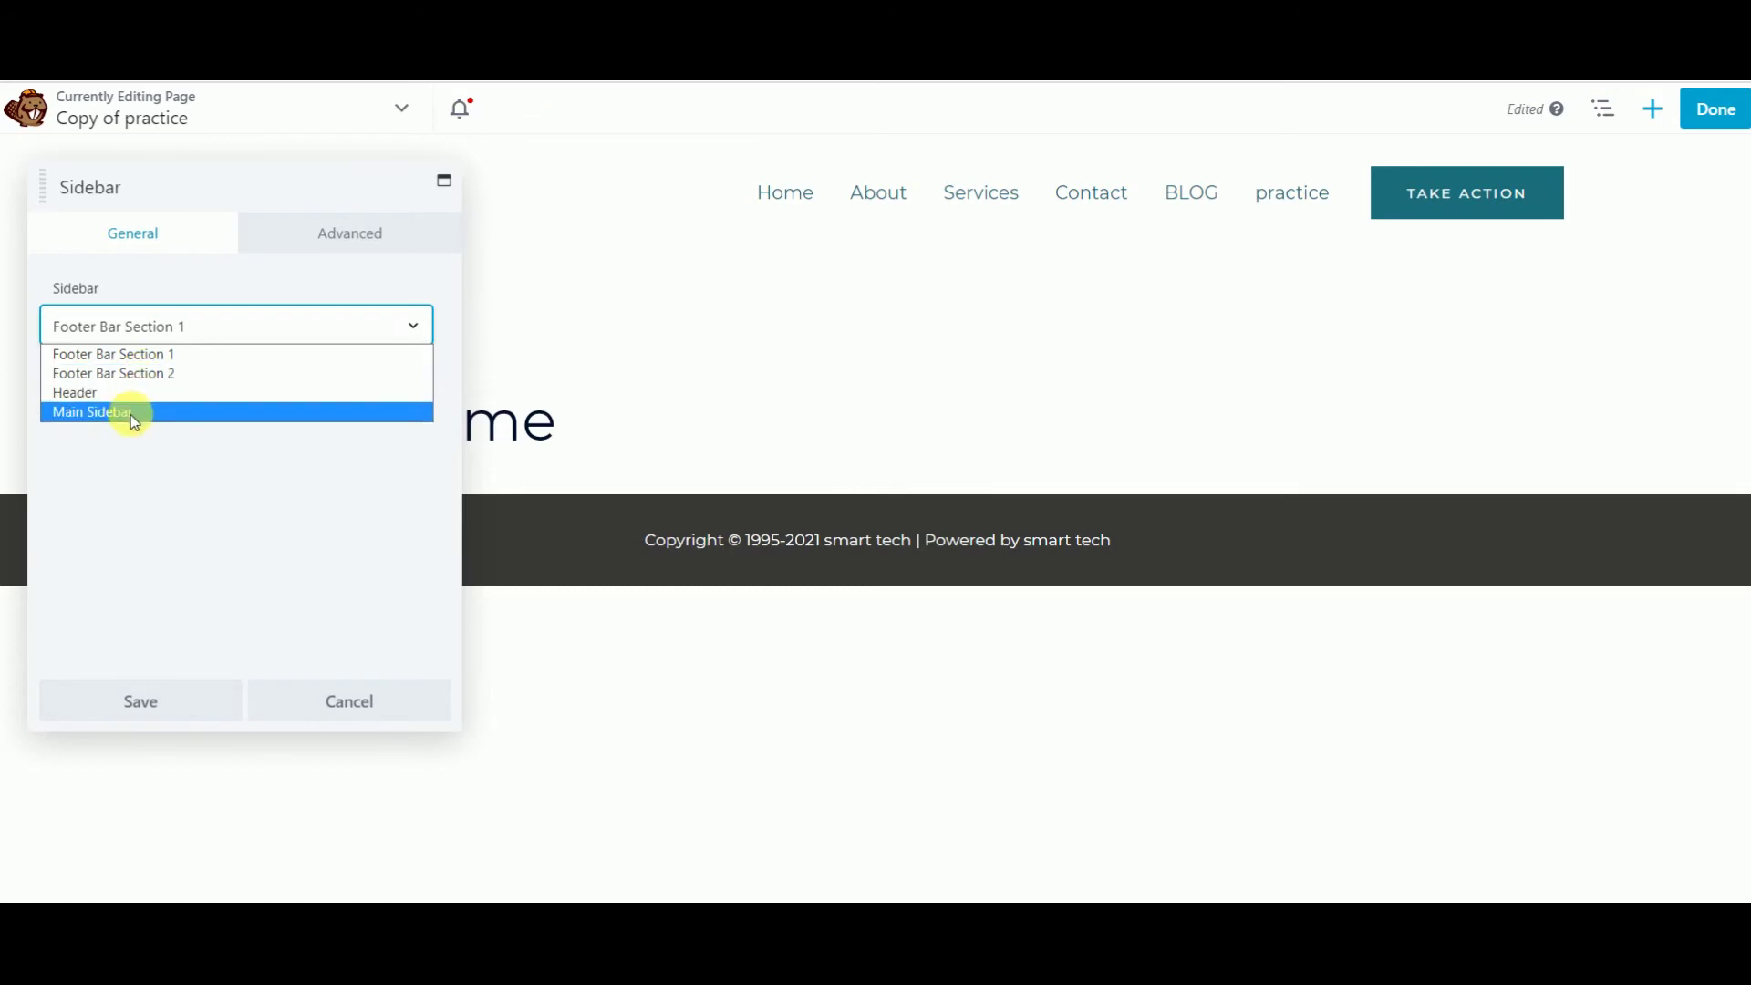
{"action": "left_click", "coordinate": [94, 415]}
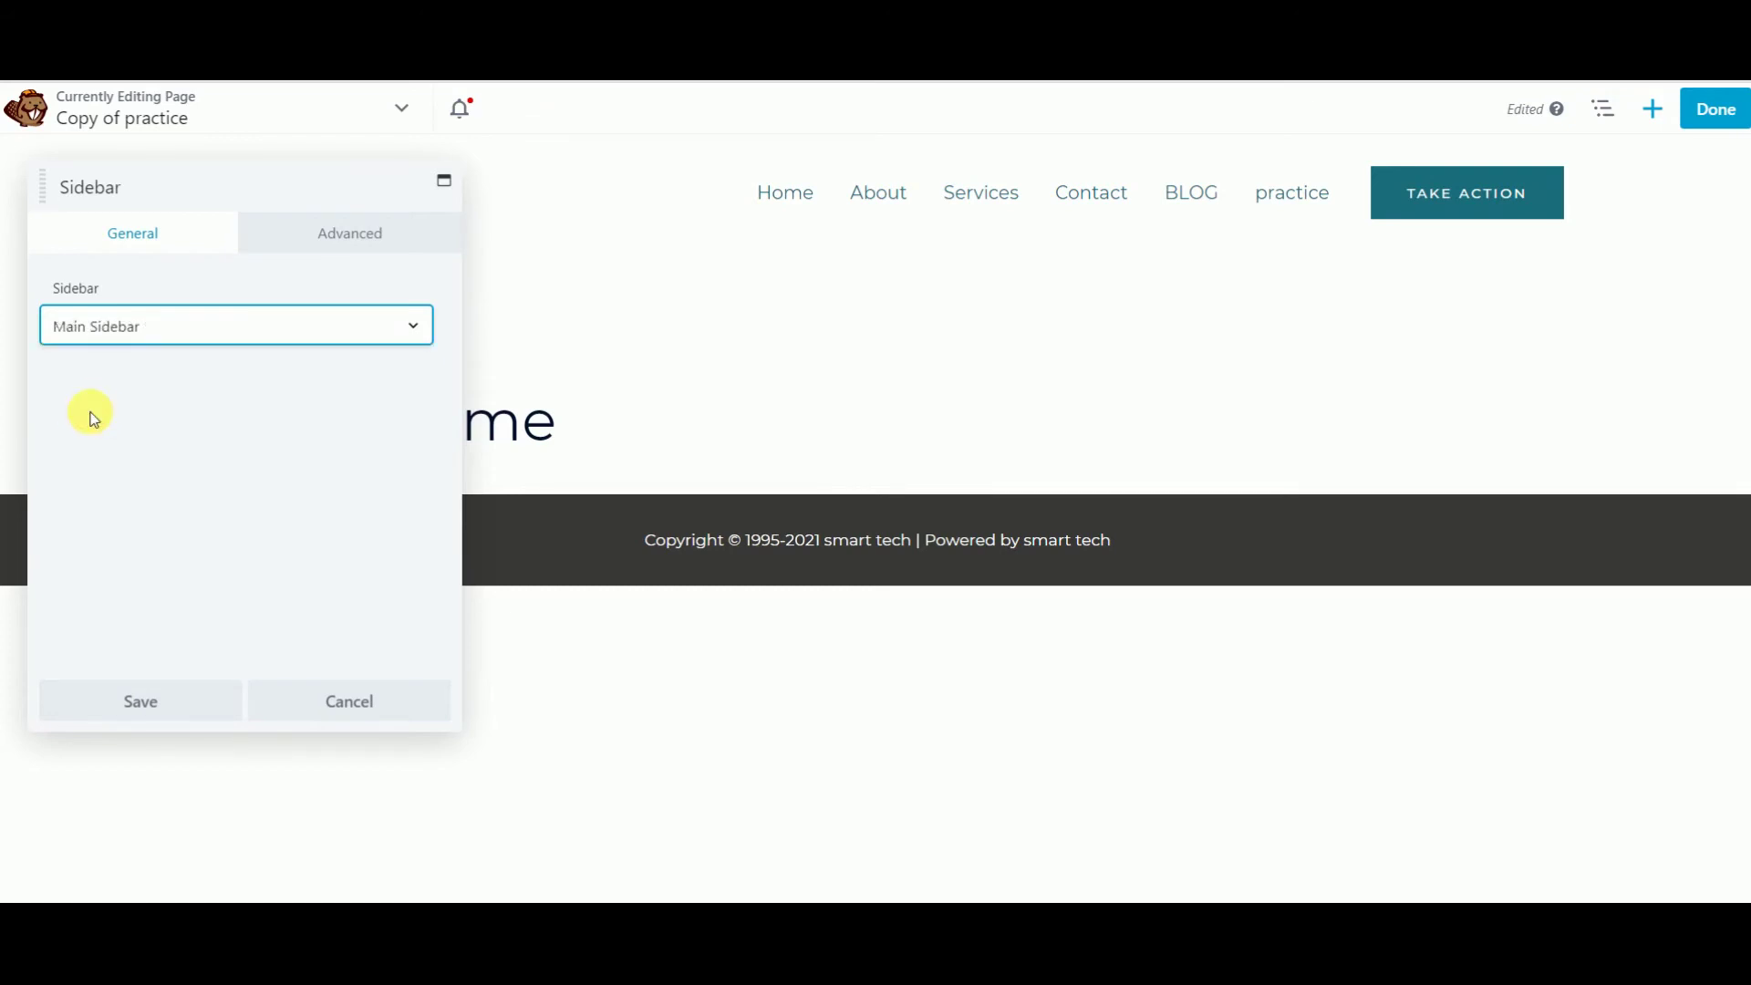
{"action": "left_click", "coordinate": [171, 698]}
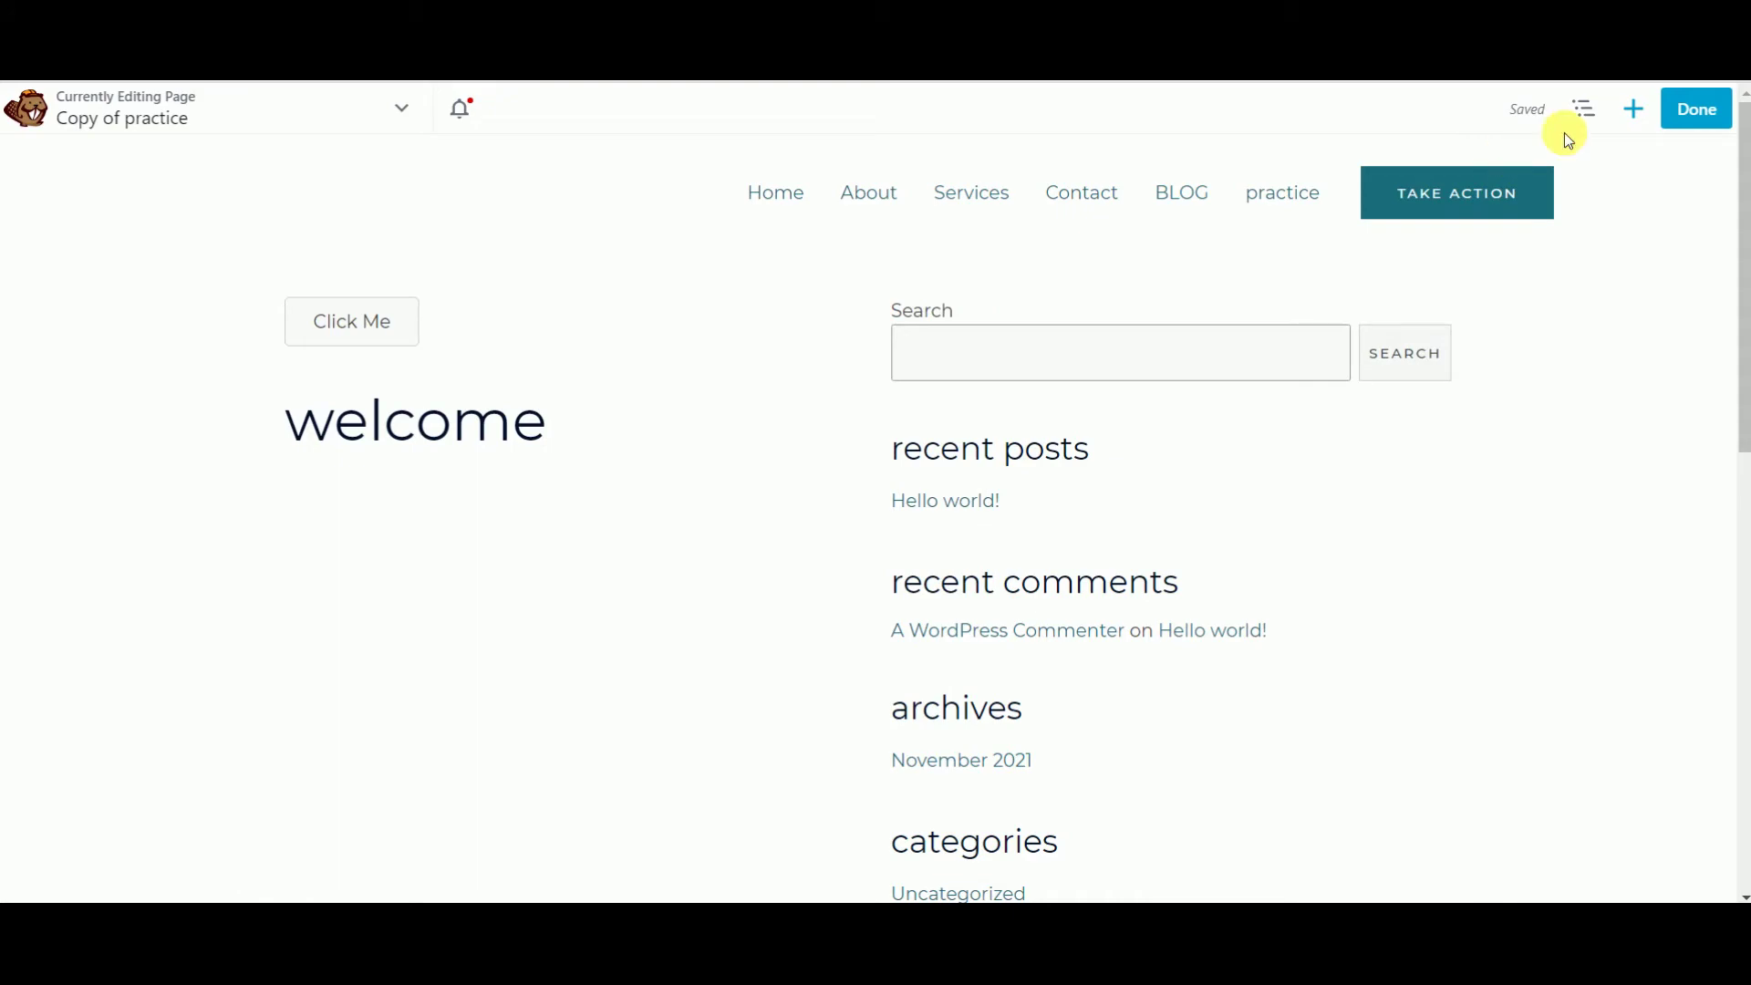
Step: Look through the available modules and row layouts, and add a 4 Columns row above the sidebar's search field
{"action": "left_click", "coordinate": [1634, 109]}
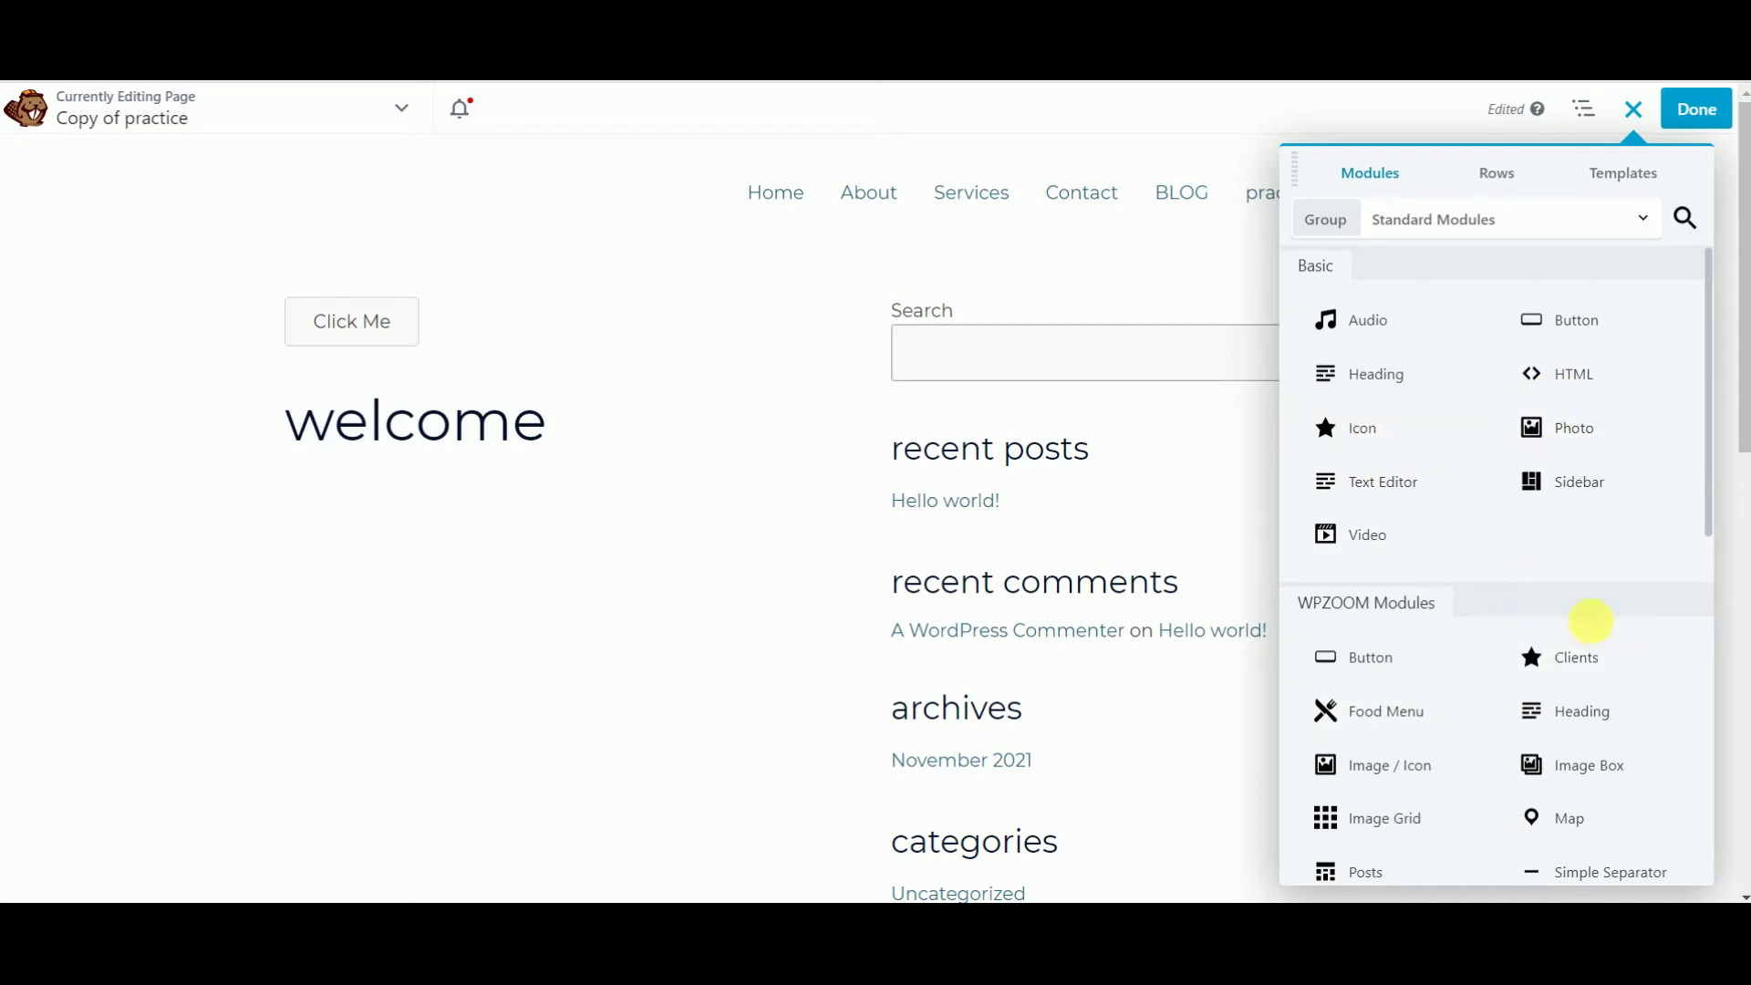
{"action": "left_click_drag", "start_coordinate": [1709, 458], "coordinate": [1709, 555]}
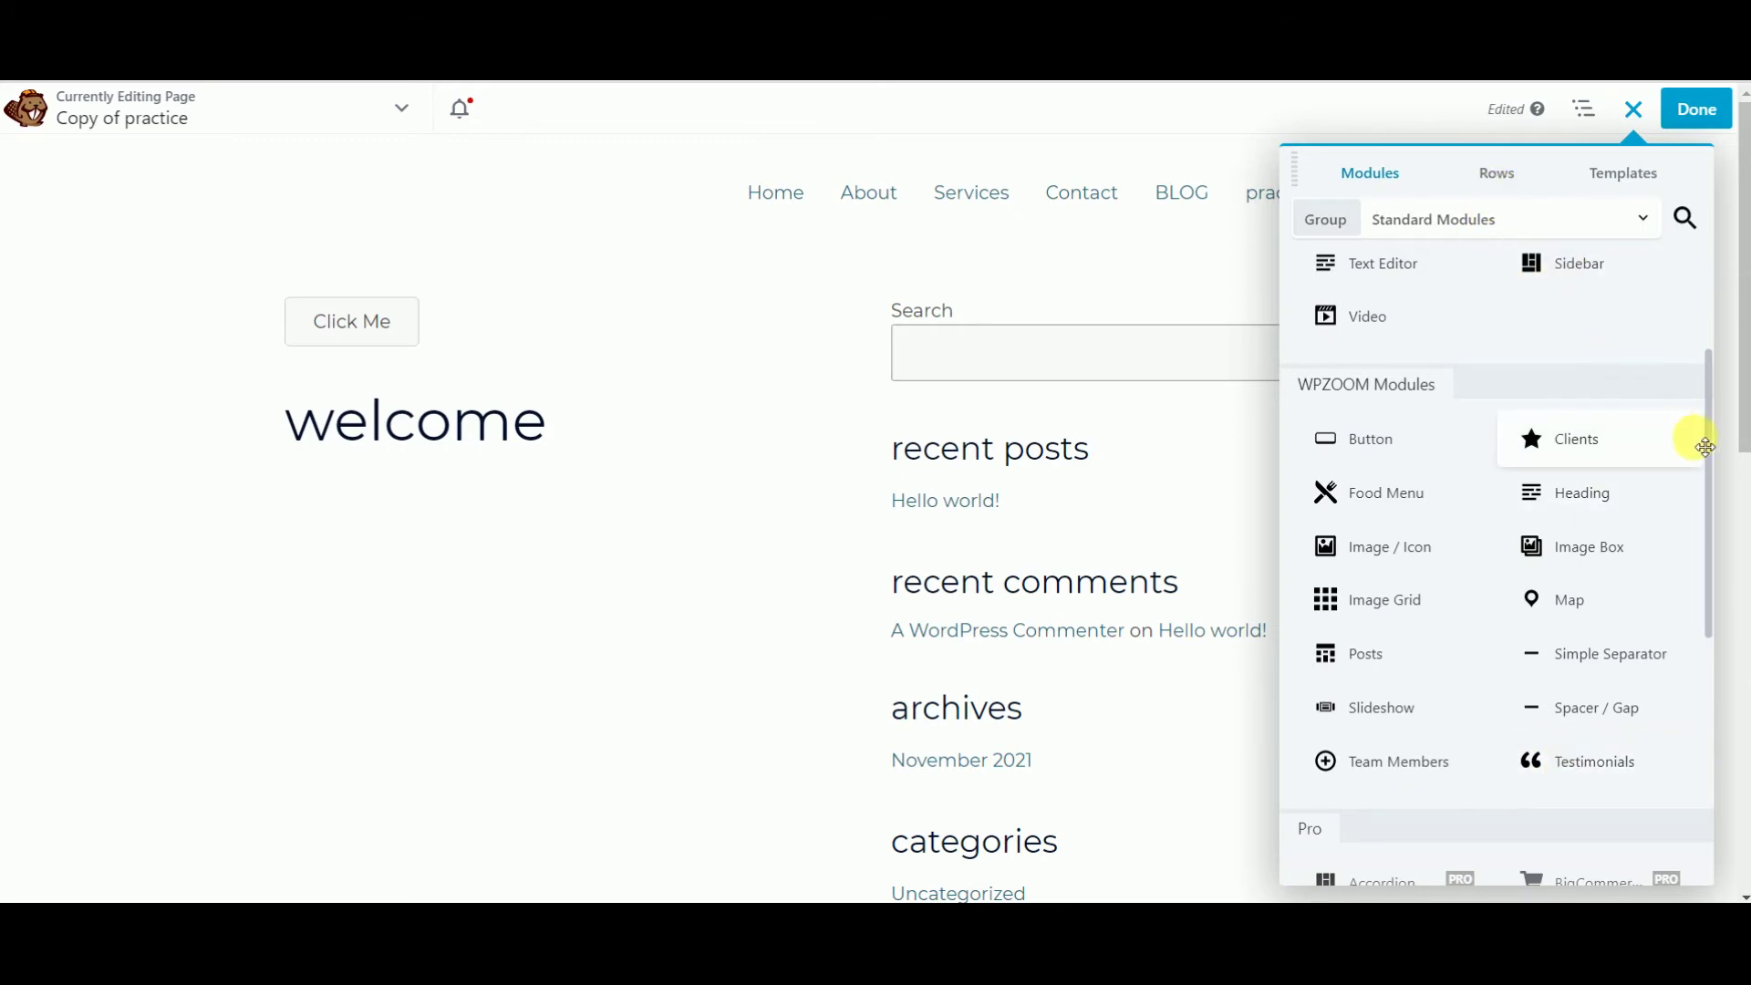
{"action": "left_click_drag", "start_coordinate": [1710, 476], "coordinate": [1709, 554]}
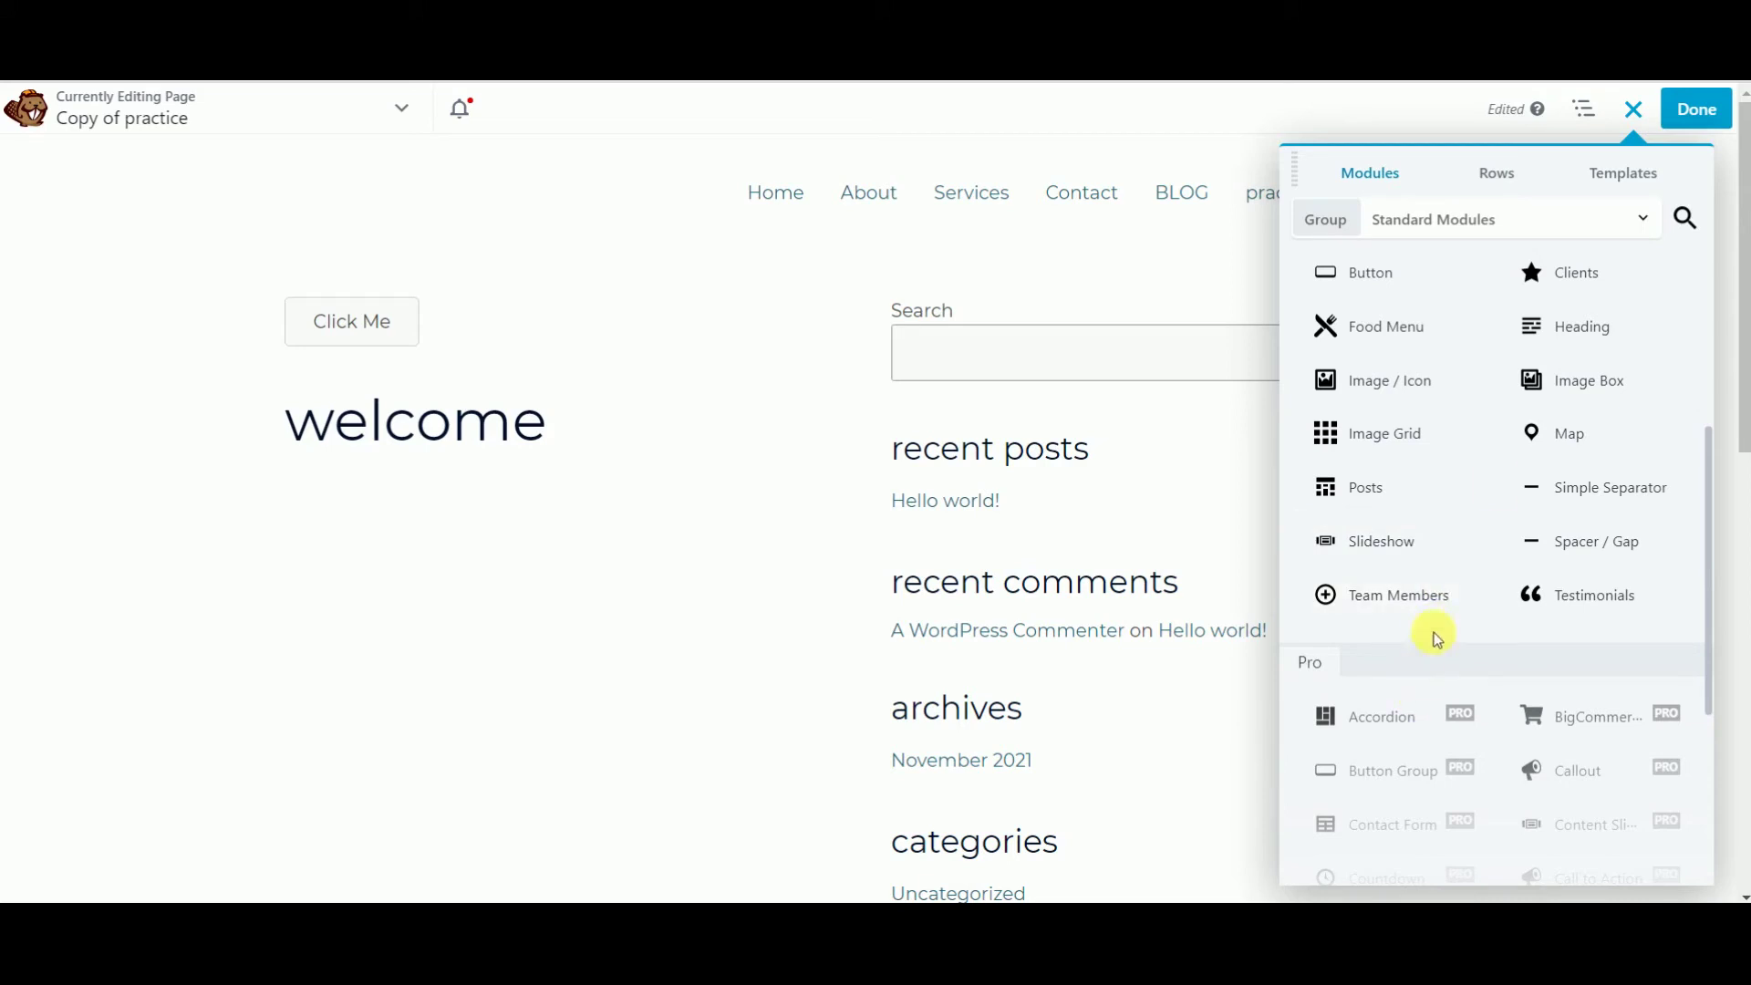
{"action": "left_click", "coordinate": [1499, 177]}
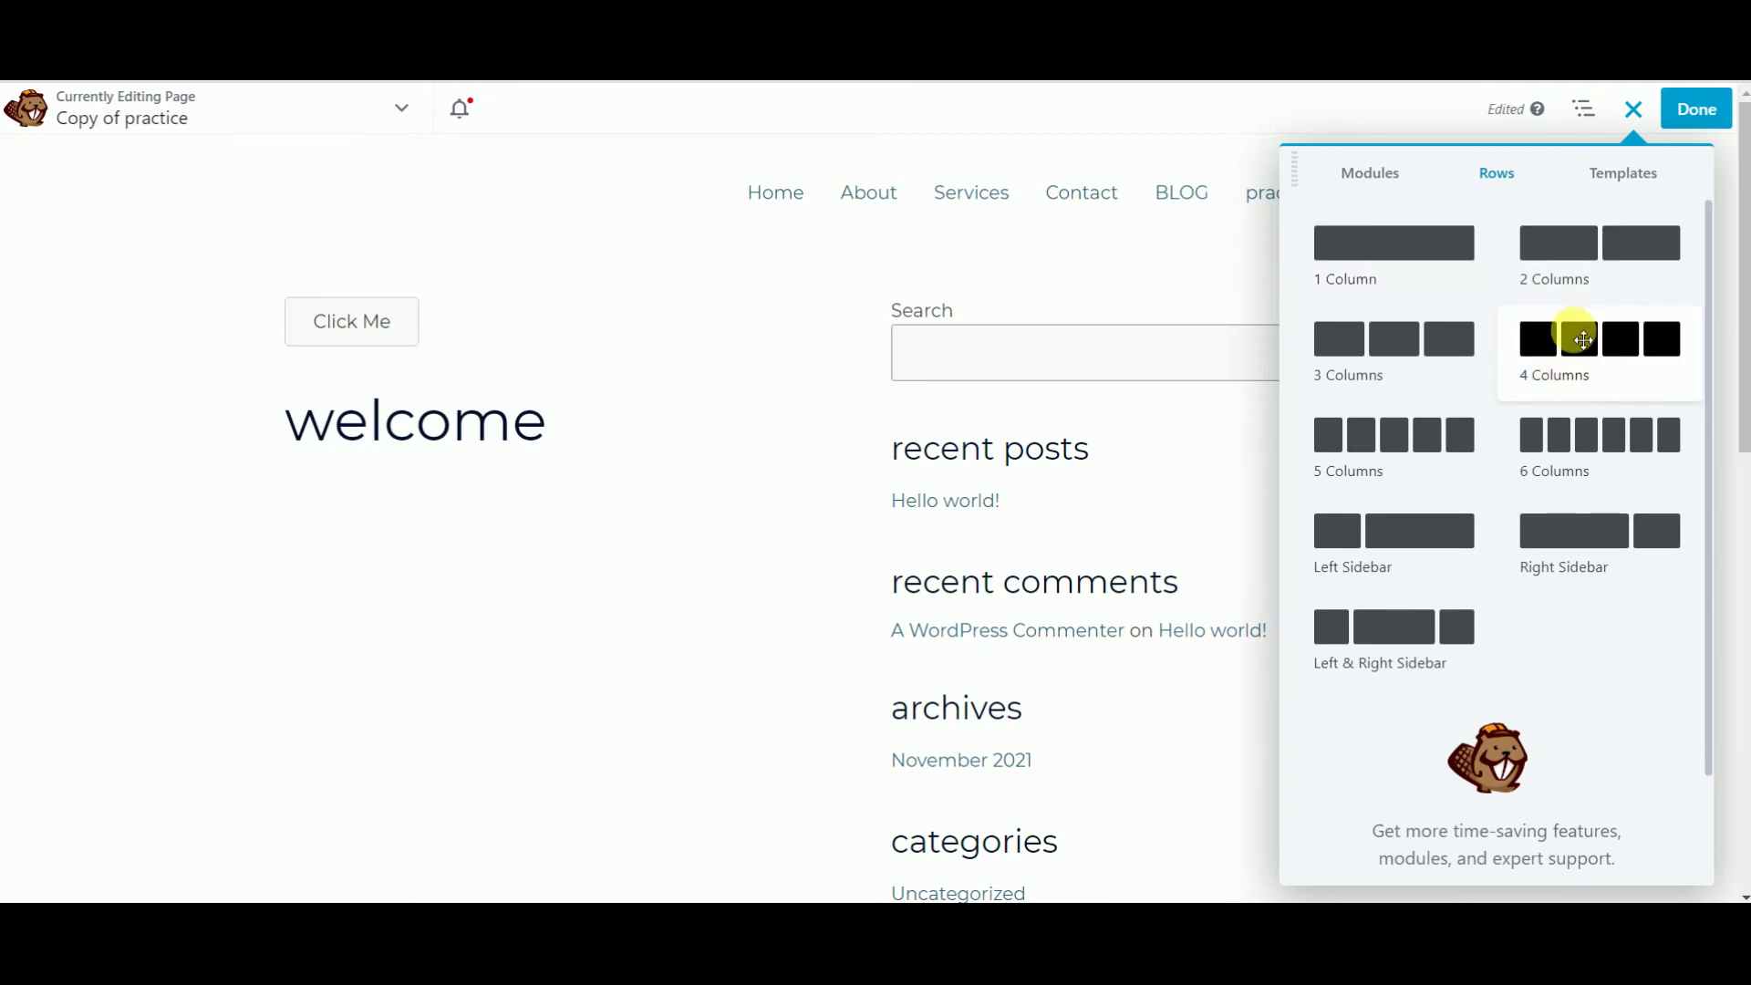
{"action": "scroll", "coordinate": [1583, 345], "scroll_direction": "down", "scroll_amount": 2}
{"action": "left_click_drag", "start_coordinate": [1583, 345], "coordinate": [1002, 219]}
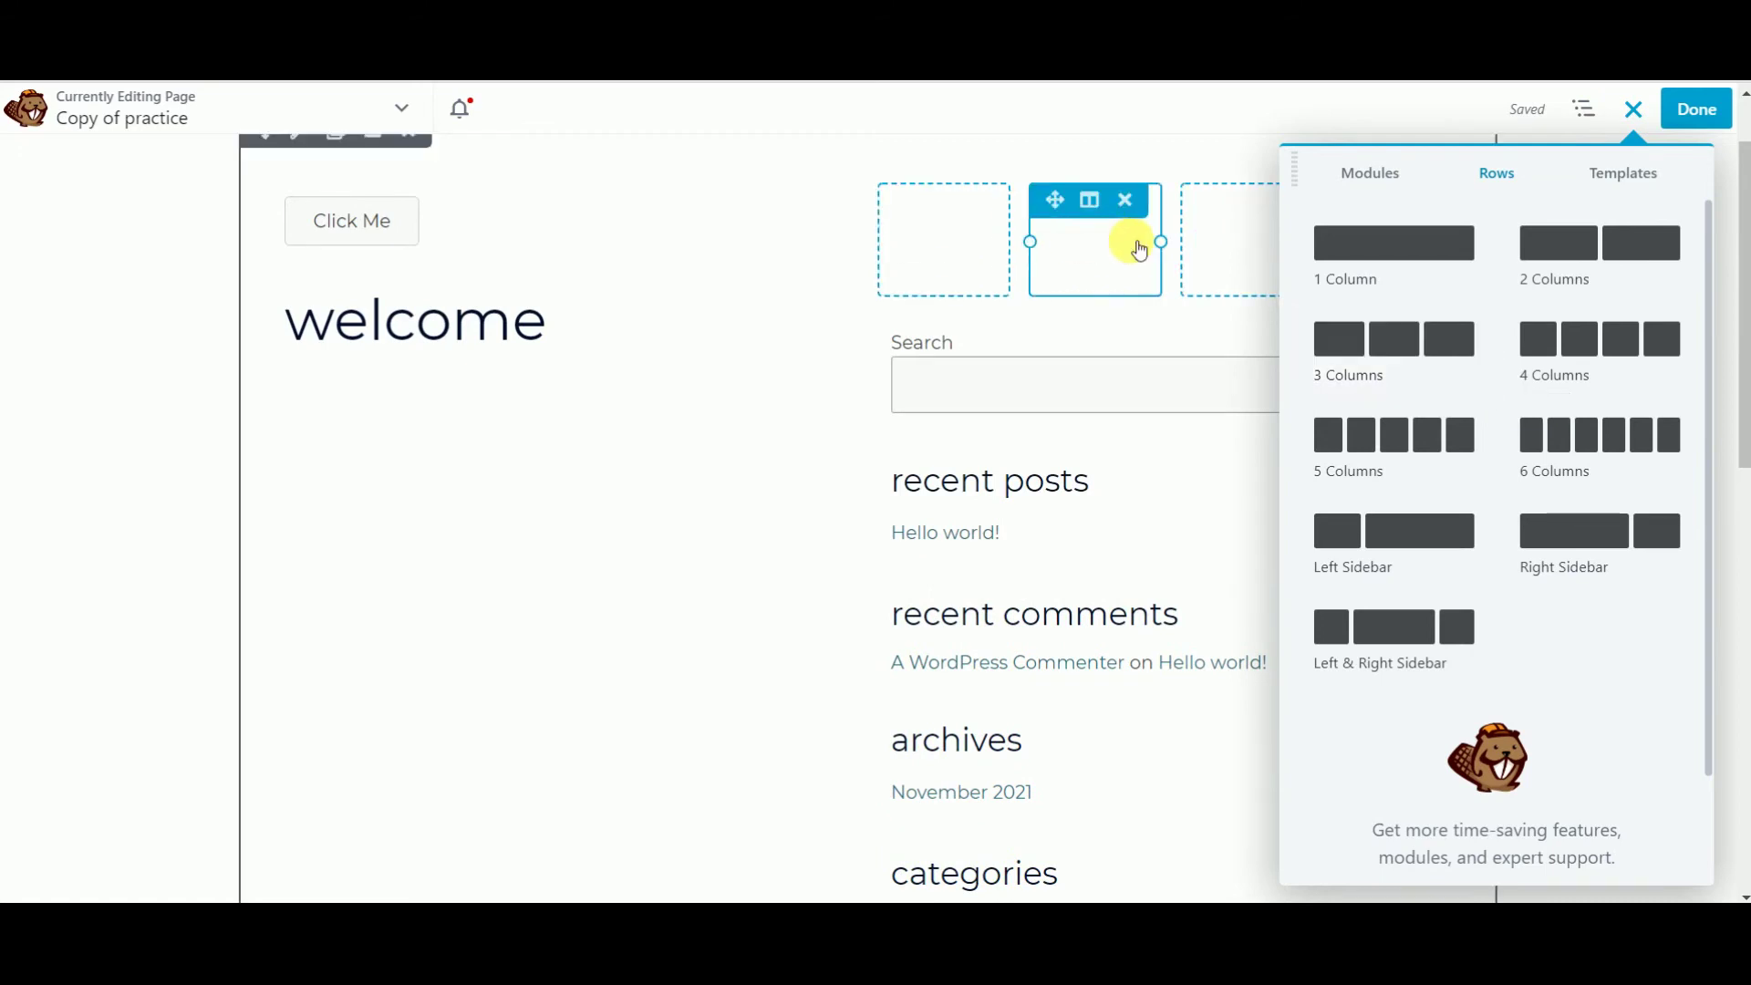
Step: Place a Heading module in the first of the four new columns and a Button module in the second
{"action": "left_click", "coordinate": [1360, 186]}
{"action": "left_click_drag", "start_coordinate": [1350, 385], "coordinate": [966, 266]}
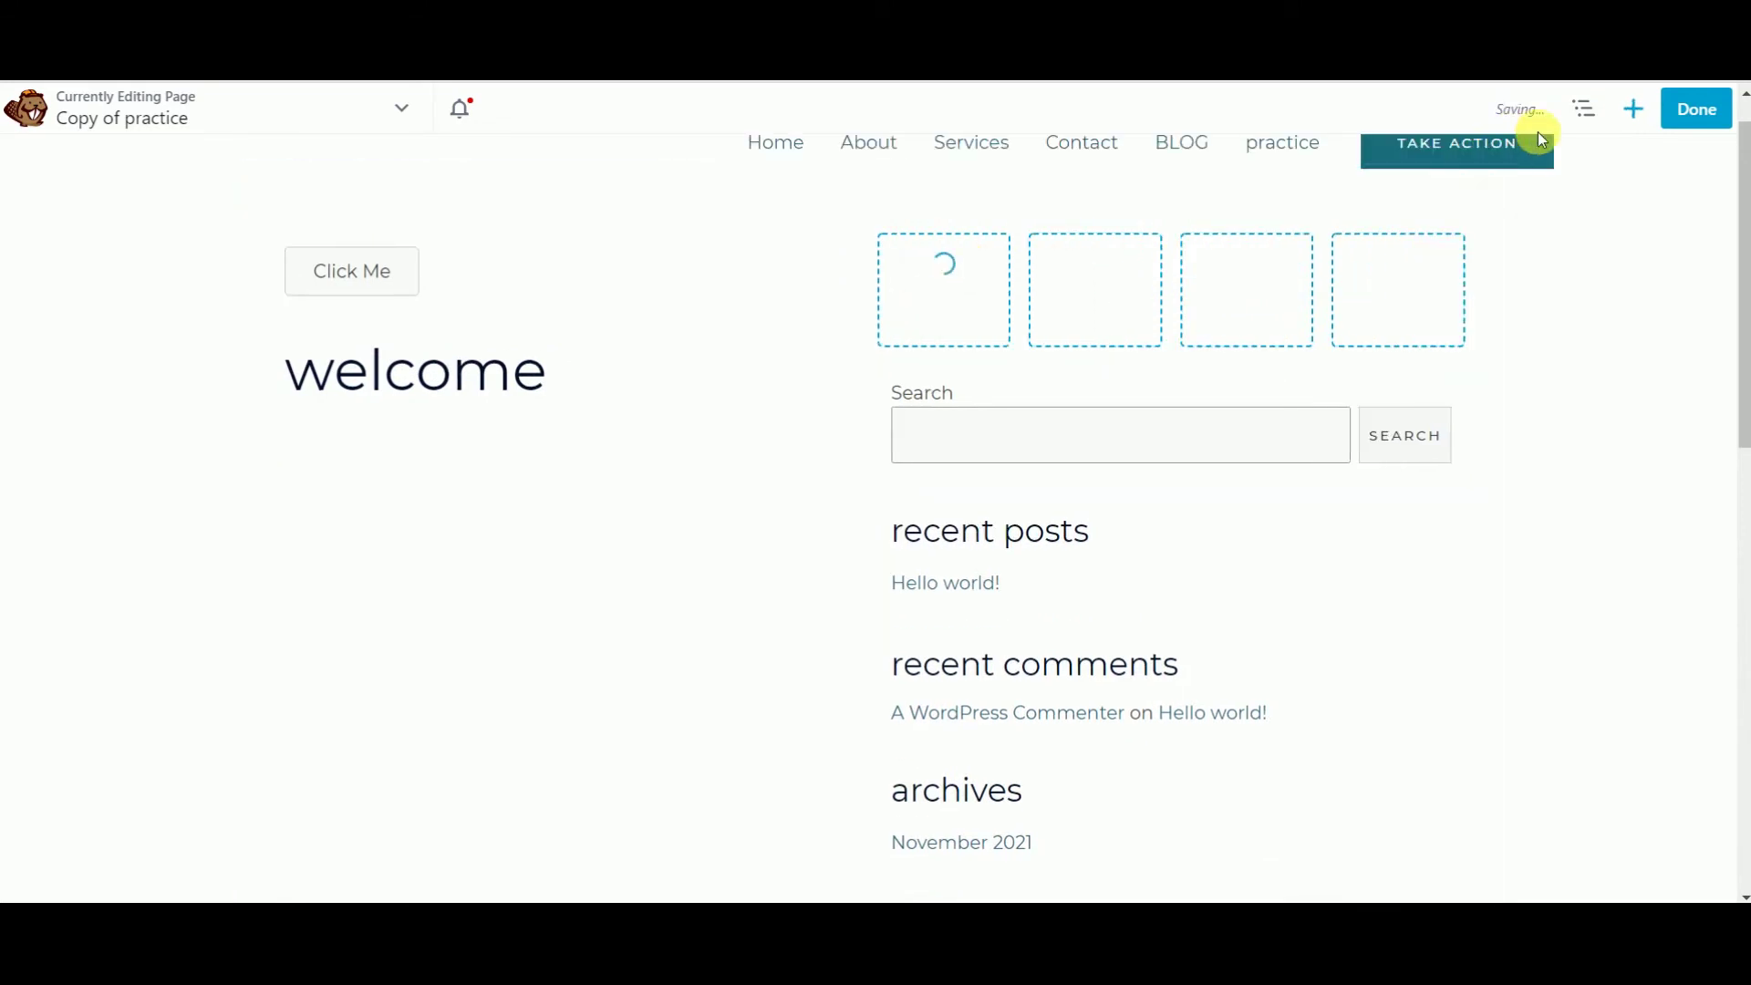
{"action": "left_click", "coordinate": [1633, 109]}
{"action": "left_click_drag", "start_coordinate": [1546, 327], "coordinate": [1127, 354]}
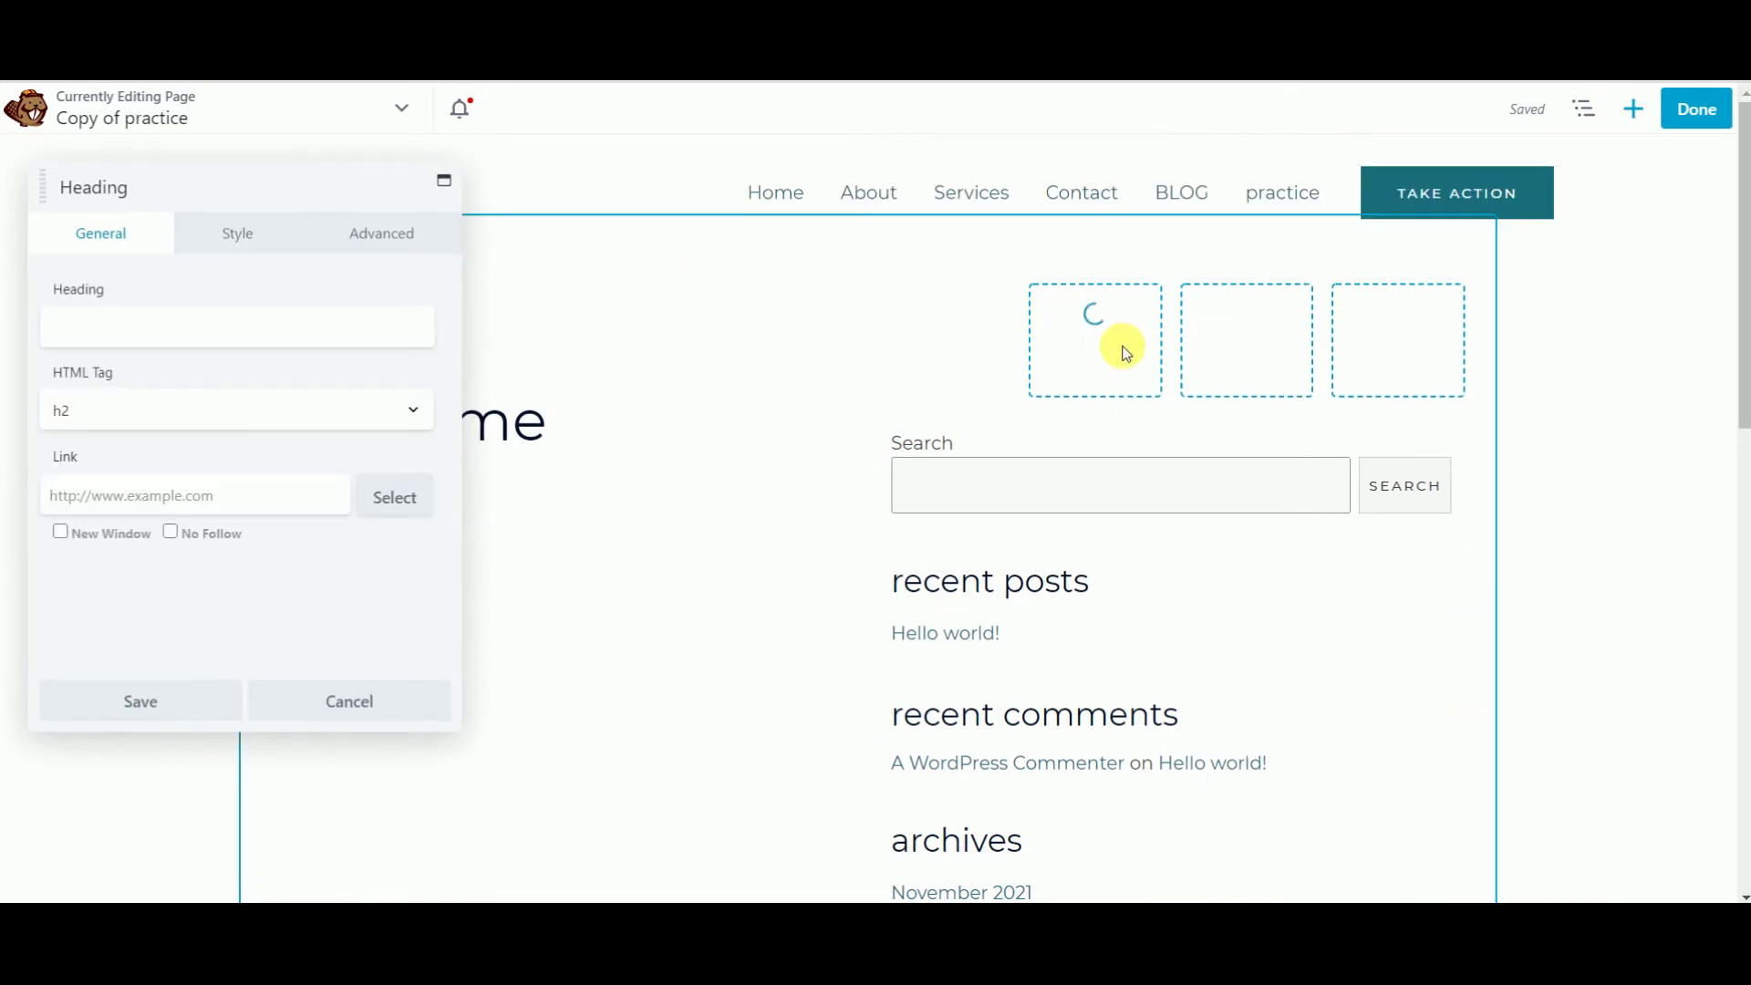
{"action": "left_click", "coordinate": [1704, 113]}
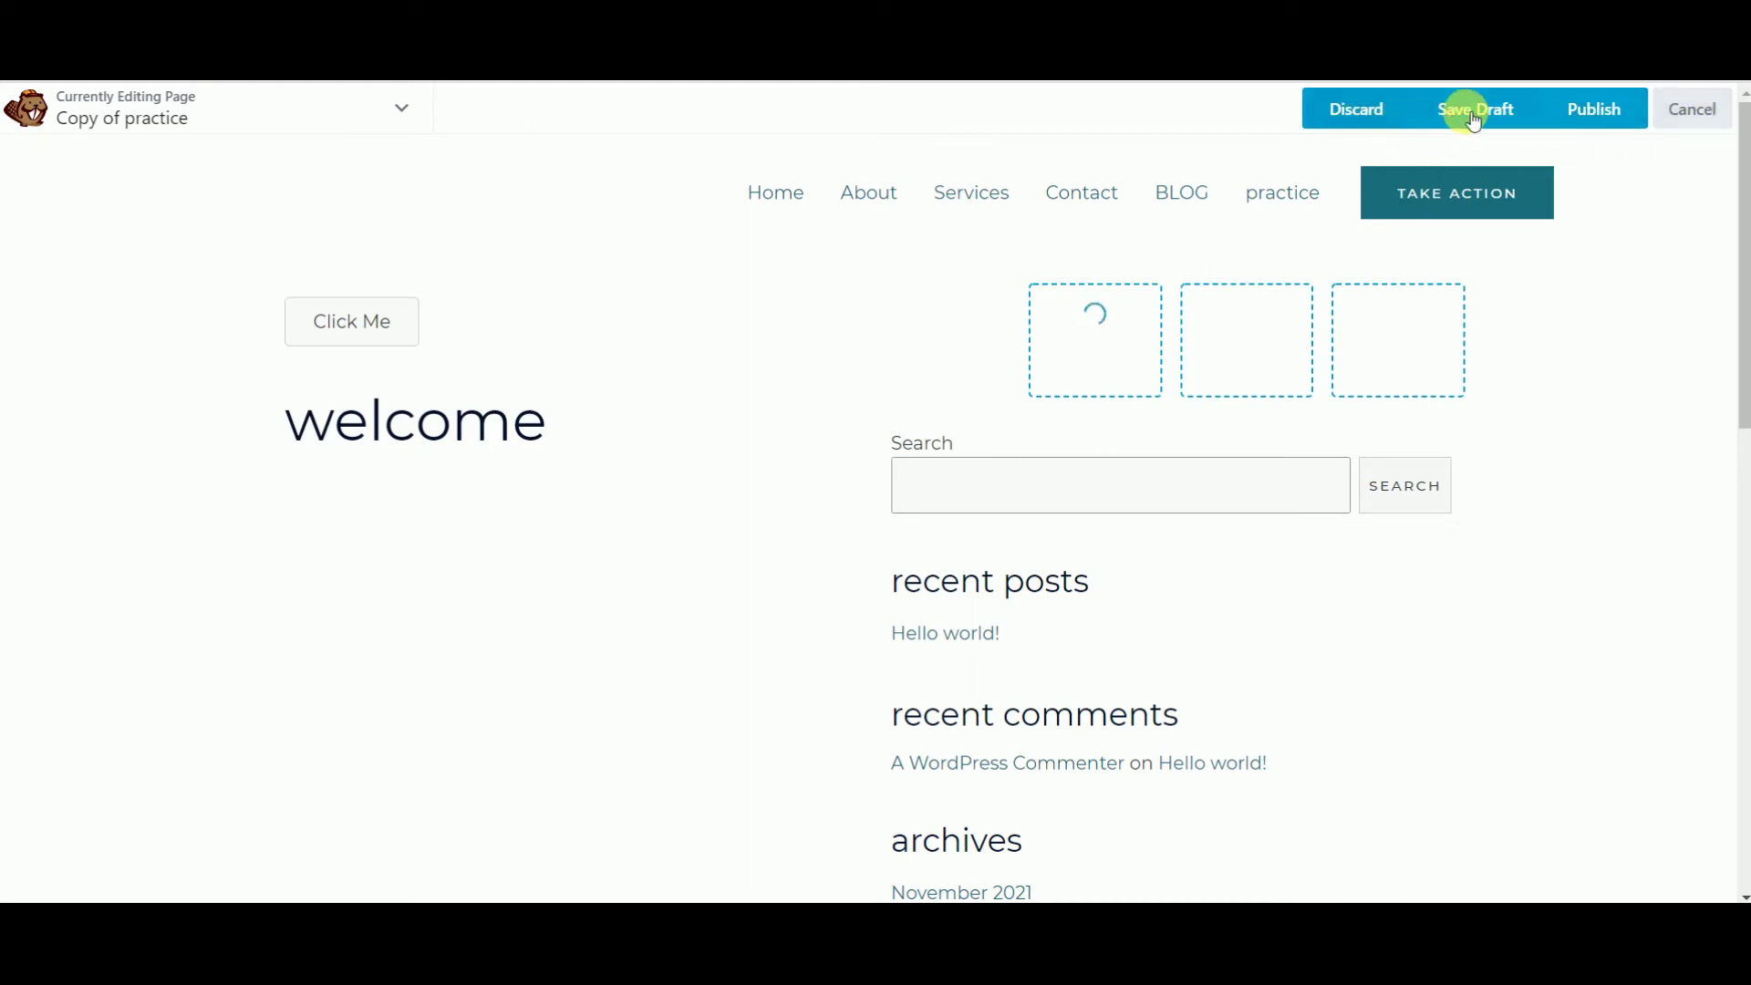
{"action": "left_click", "coordinate": [1689, 113]}
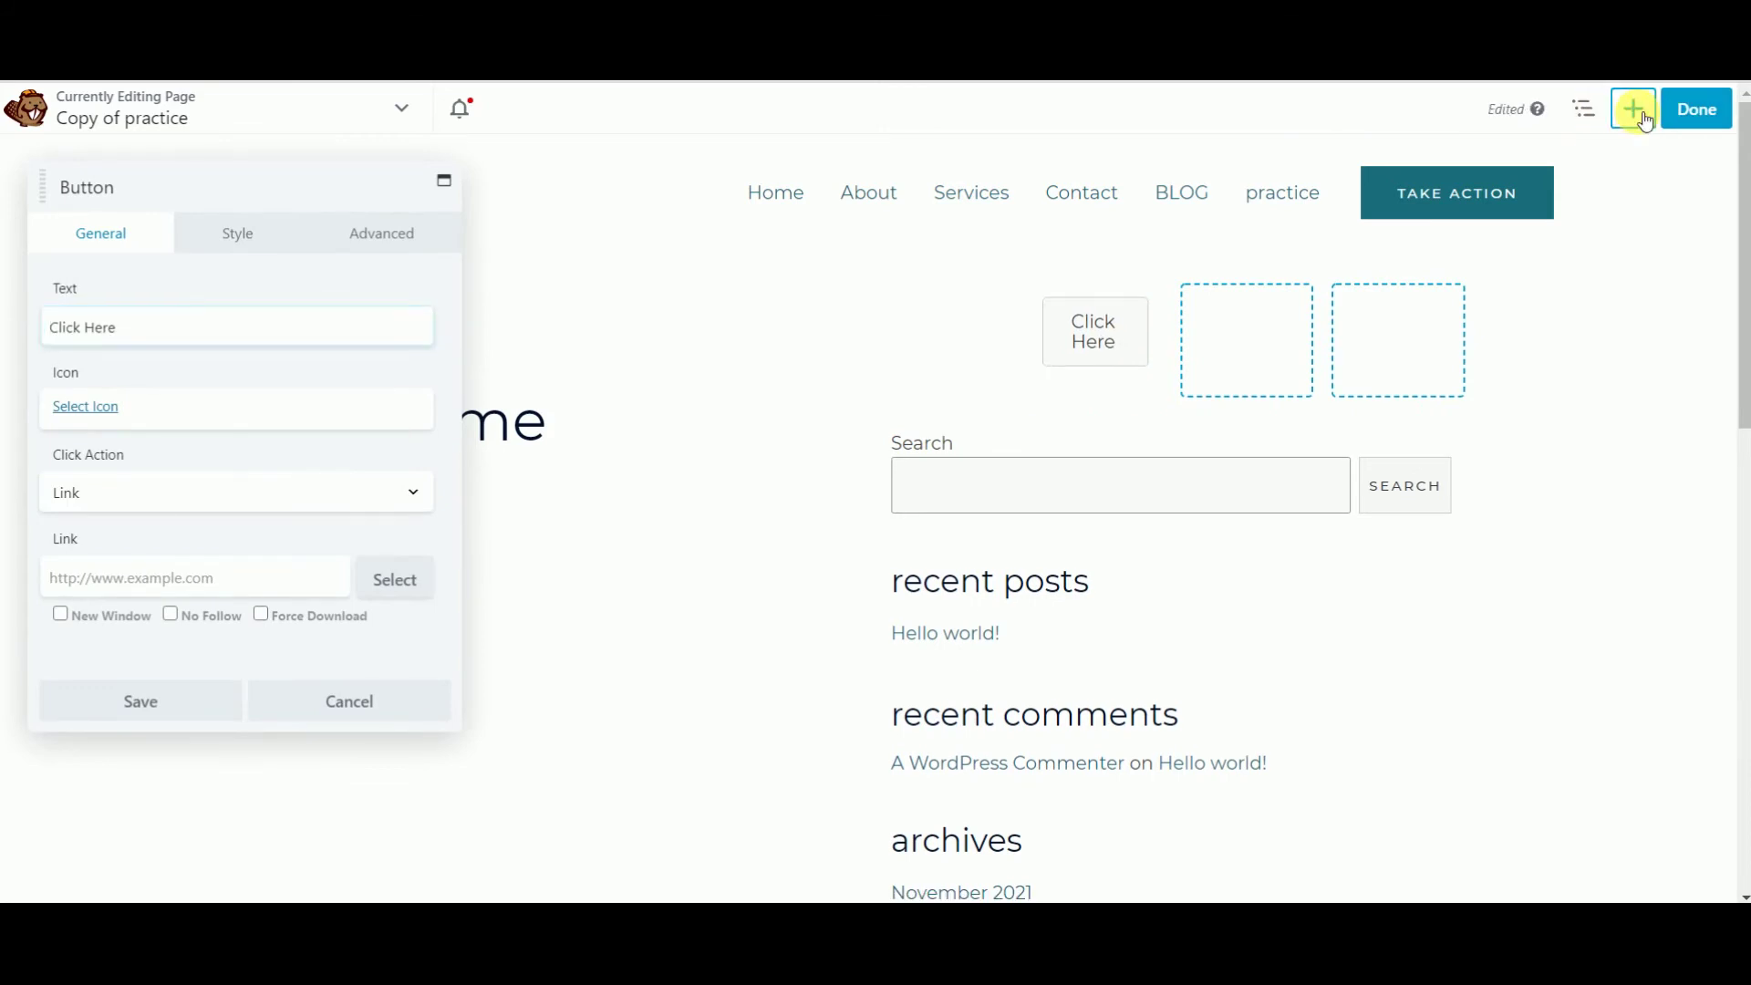
Step: Replace the page's existing layout with the Landing template from the Landing Pages group and look over the result
{"action": "left_click", "coordinate": [1635, 112]}
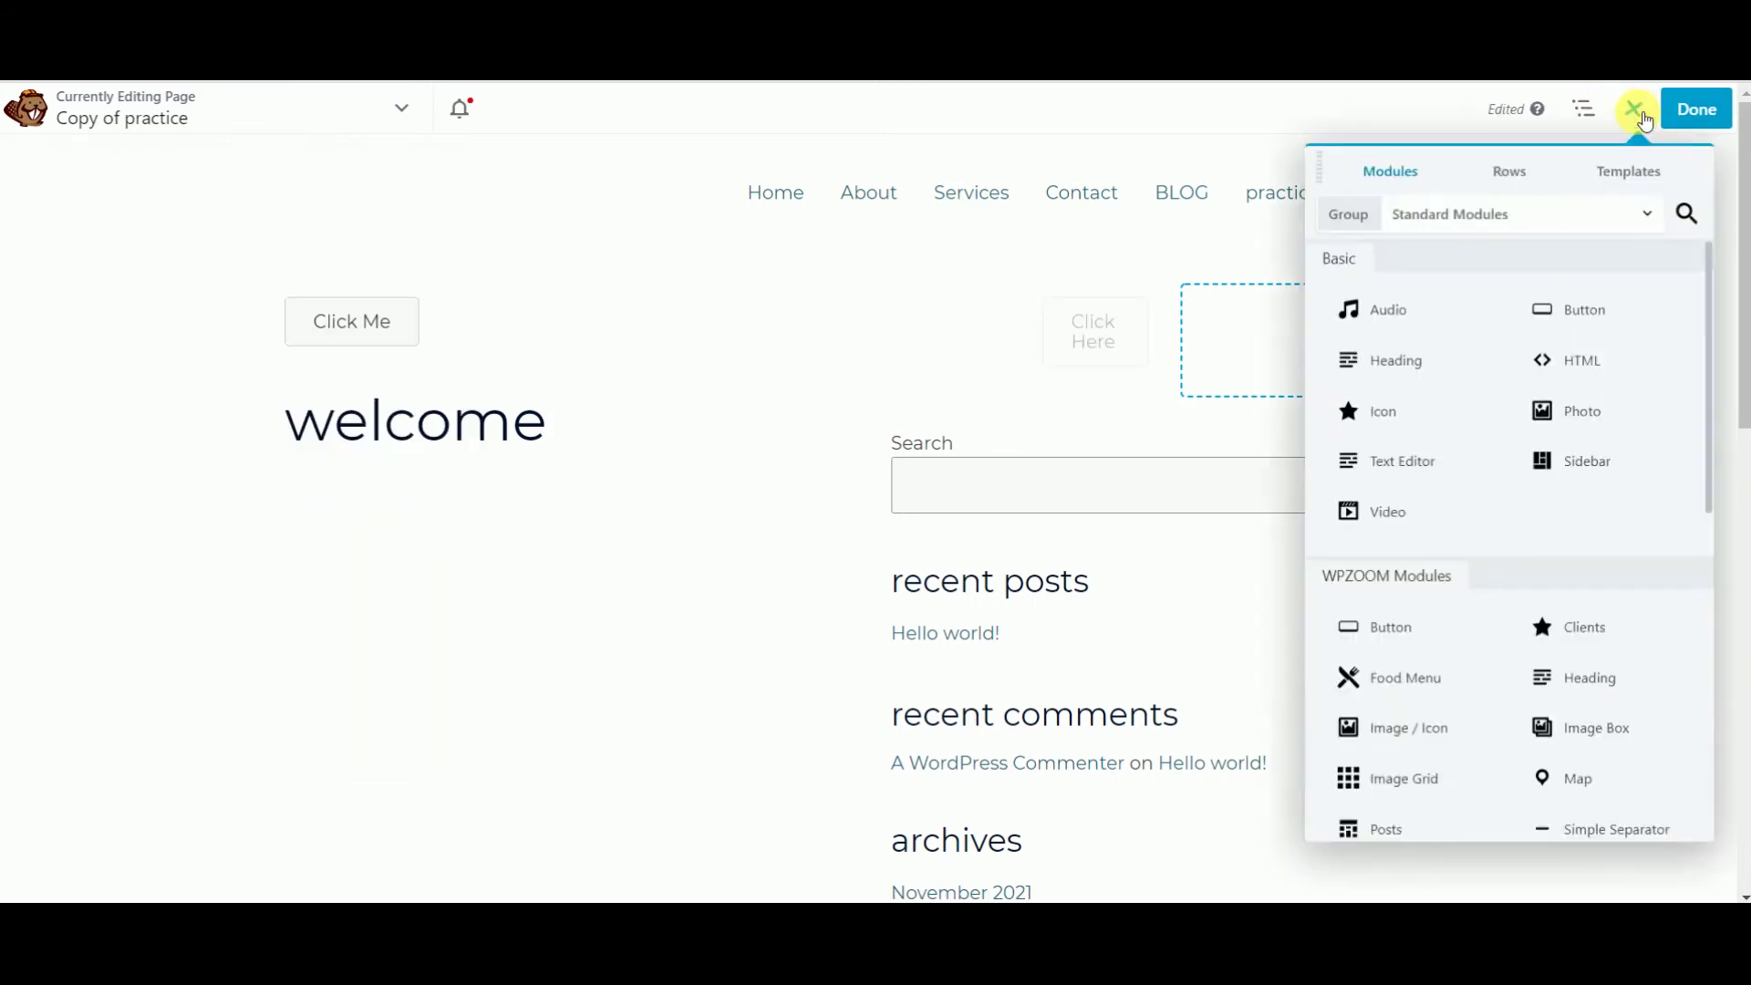
{"action": "left_click", "coordinate": [1622, 183]}
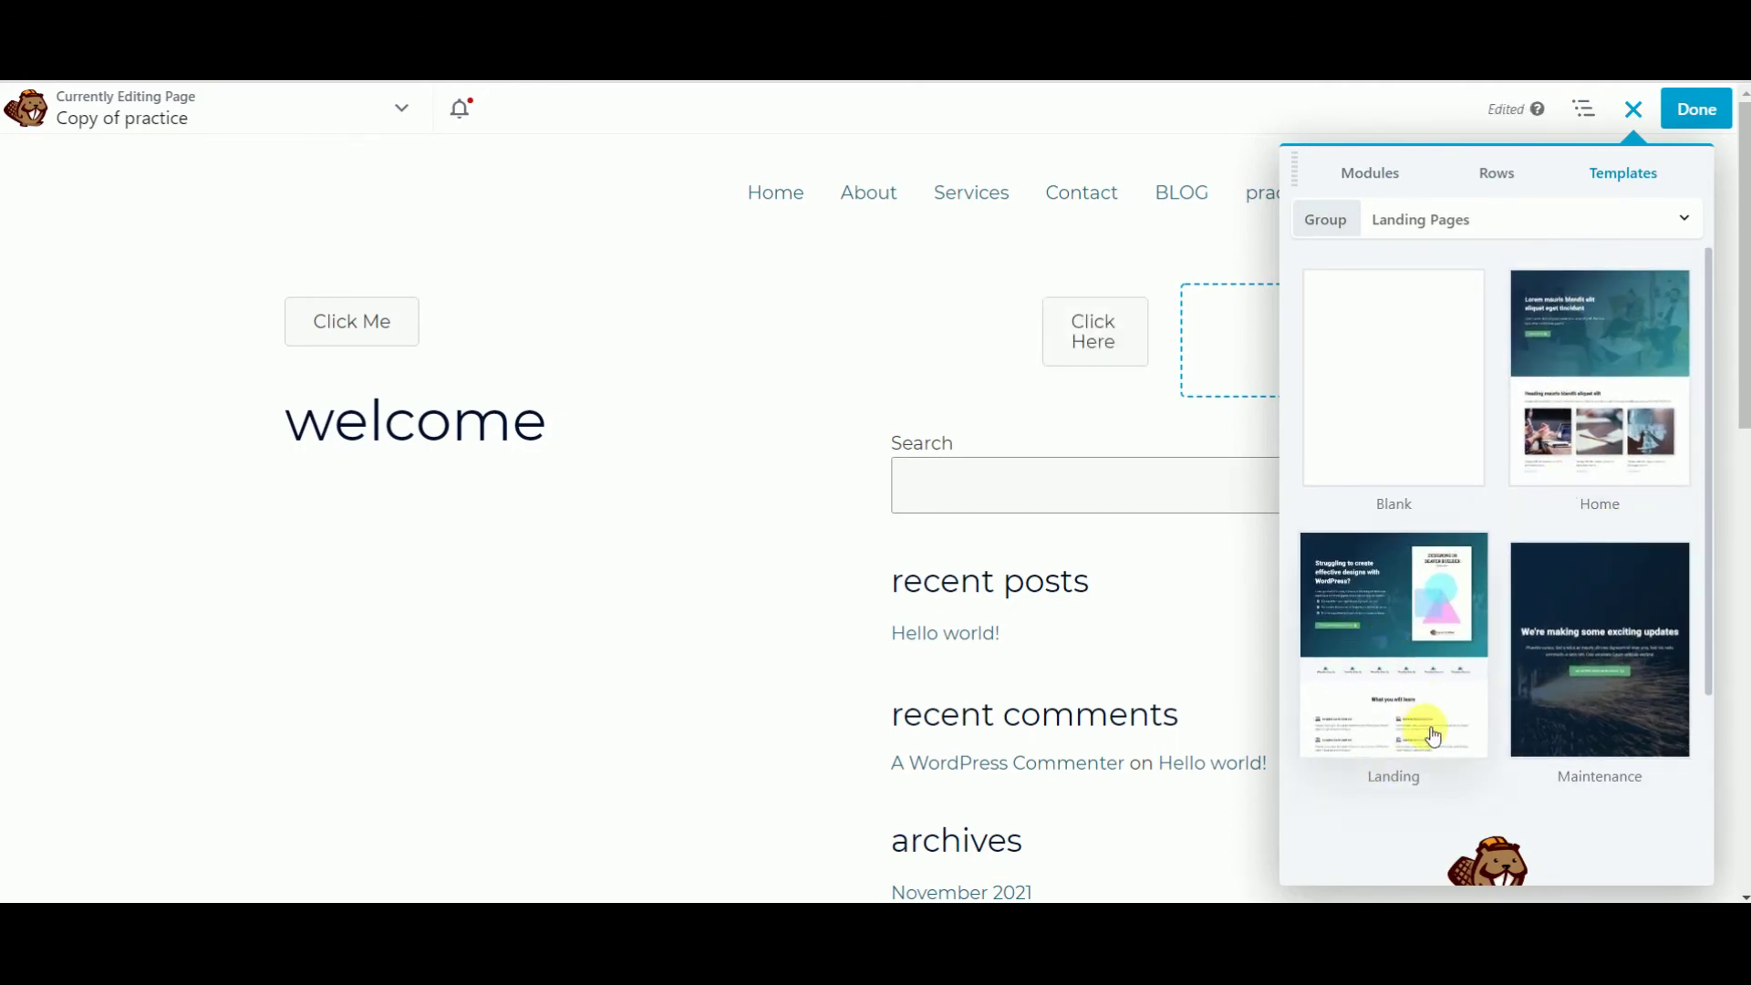
{"action": "left_click", "coordinate": [1368, 663]}
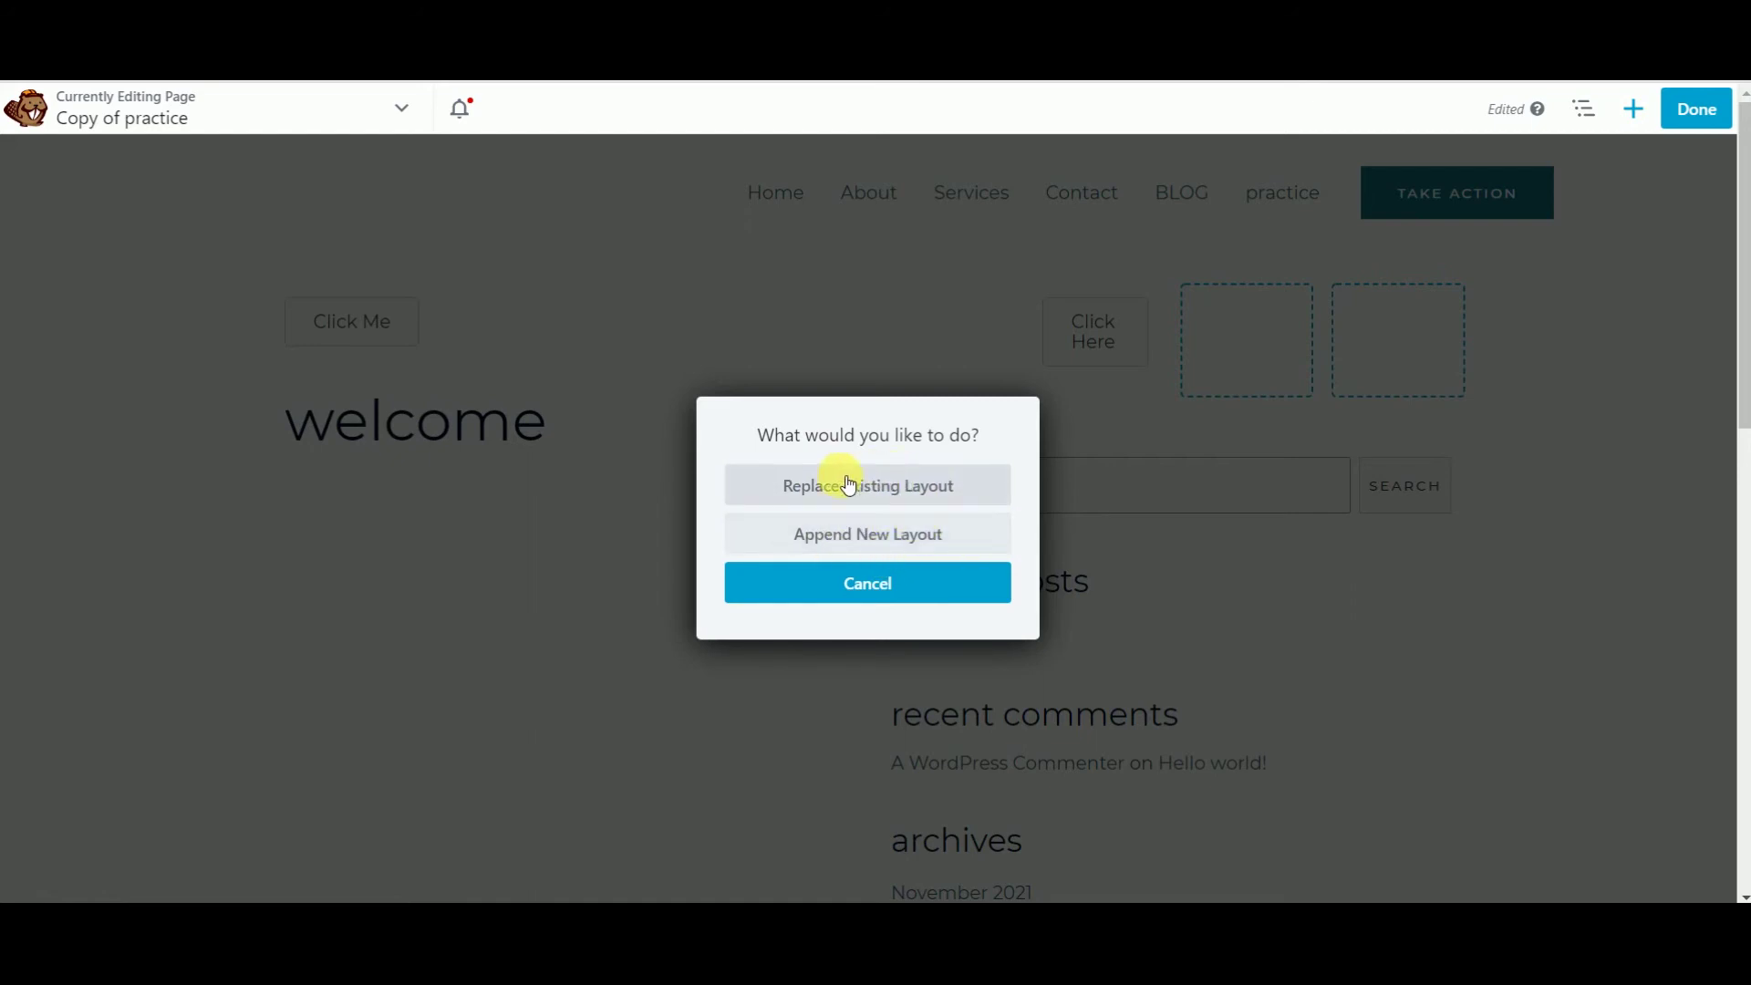
{"action": "left_click", "coordinate": [895, 490]}
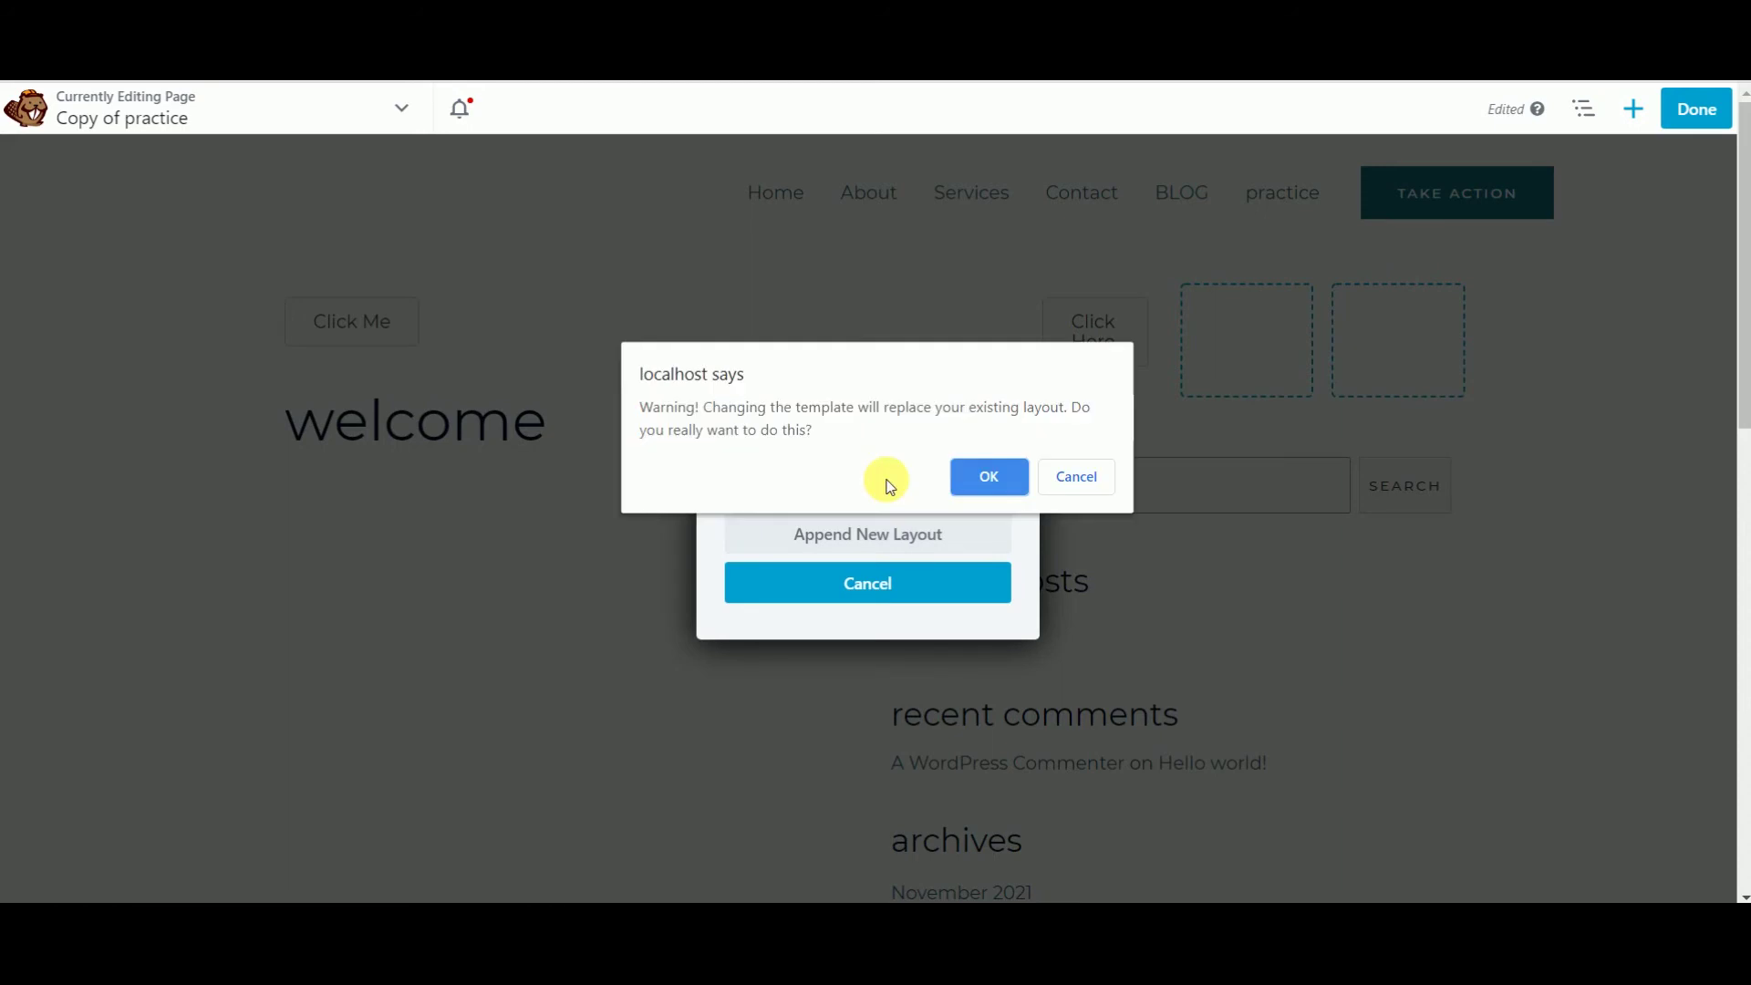
{"action": "left_click", "coordinate": [993, 482]}
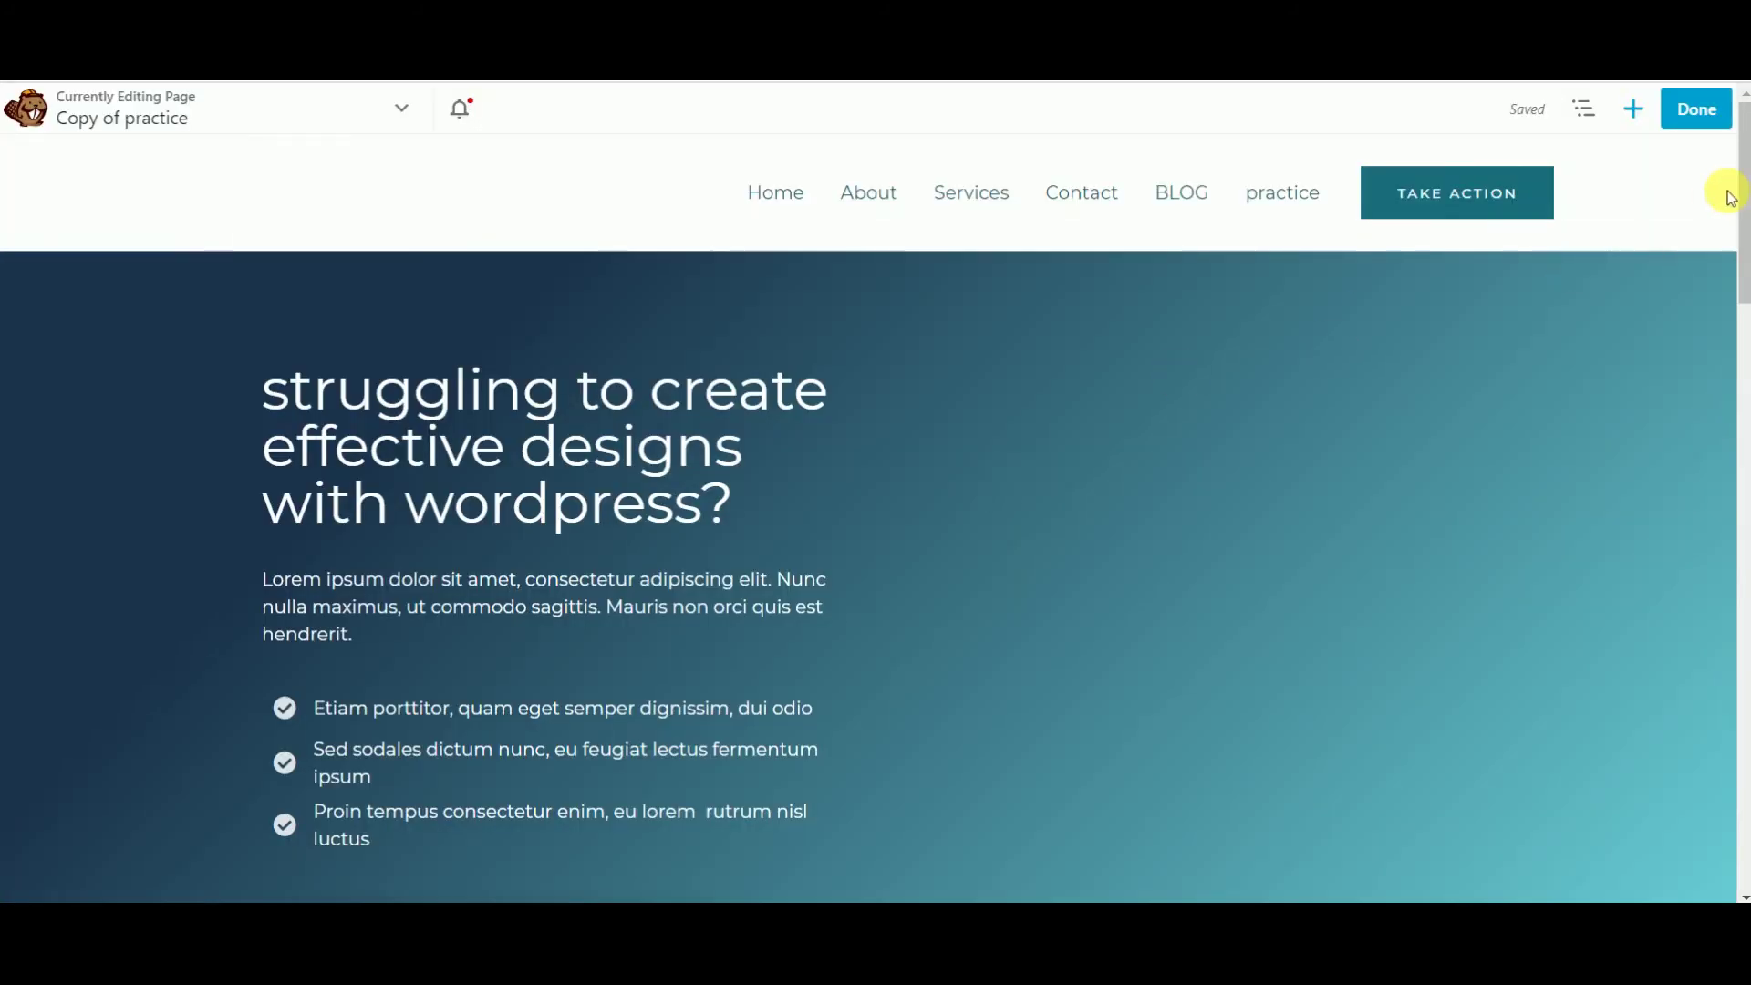
{"action": "left_click_drag", "start_coordinate": [1738, 187], "coordinate": [1720, 133]}
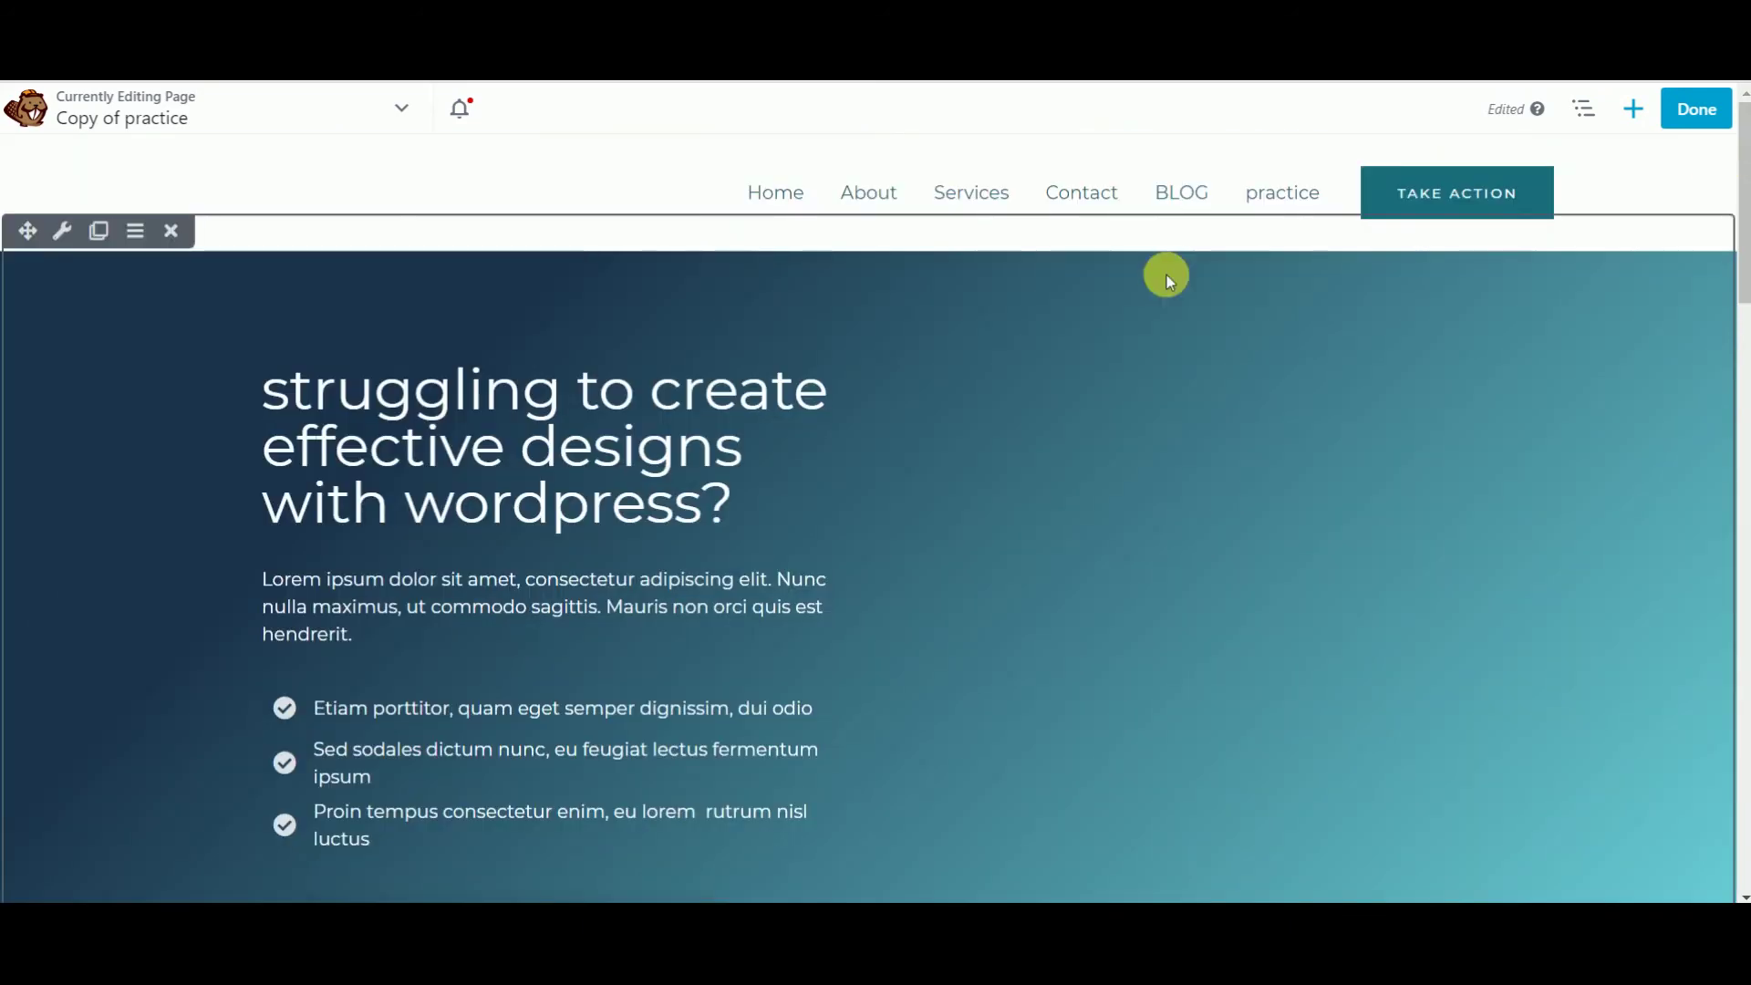
{"action": "mouse_move", "coordinate": [675, 433]}
{"action": "left_click", "coordinate": [754, 453]}
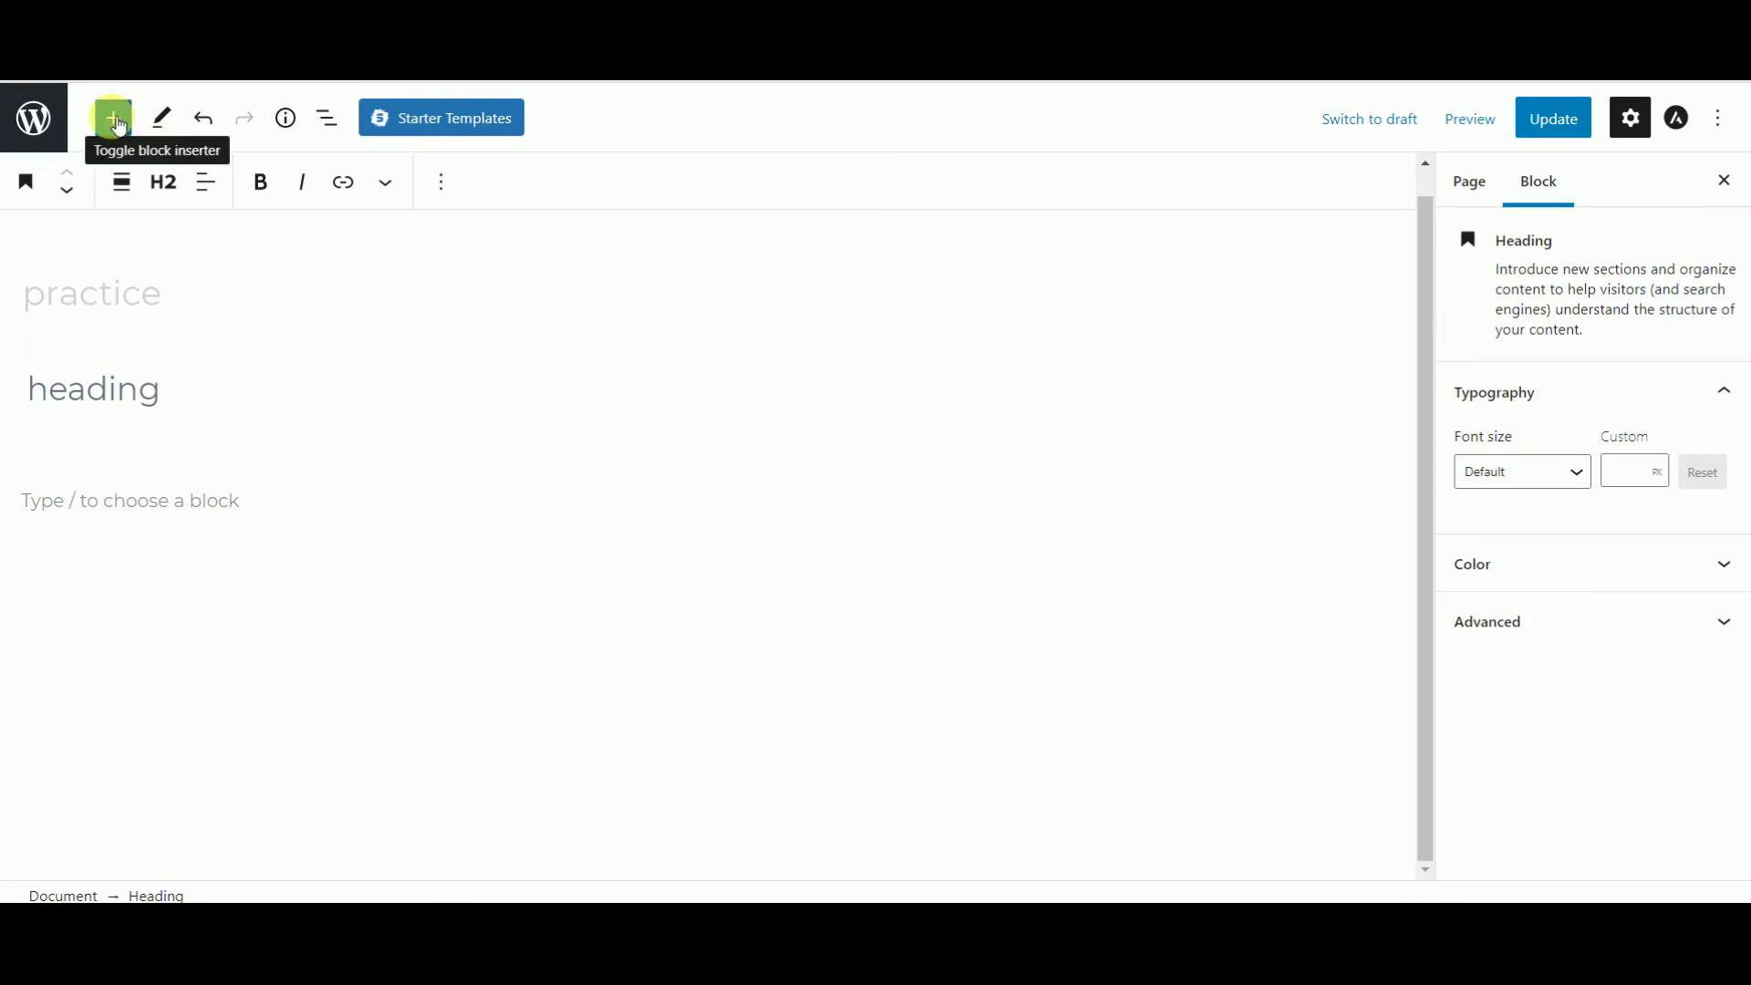
Step: In the WordPress block editor, add a Heading block below the practice page's existing heading with the text "welcome"
{"action": "left_click", "coordinate": [115, 121]}
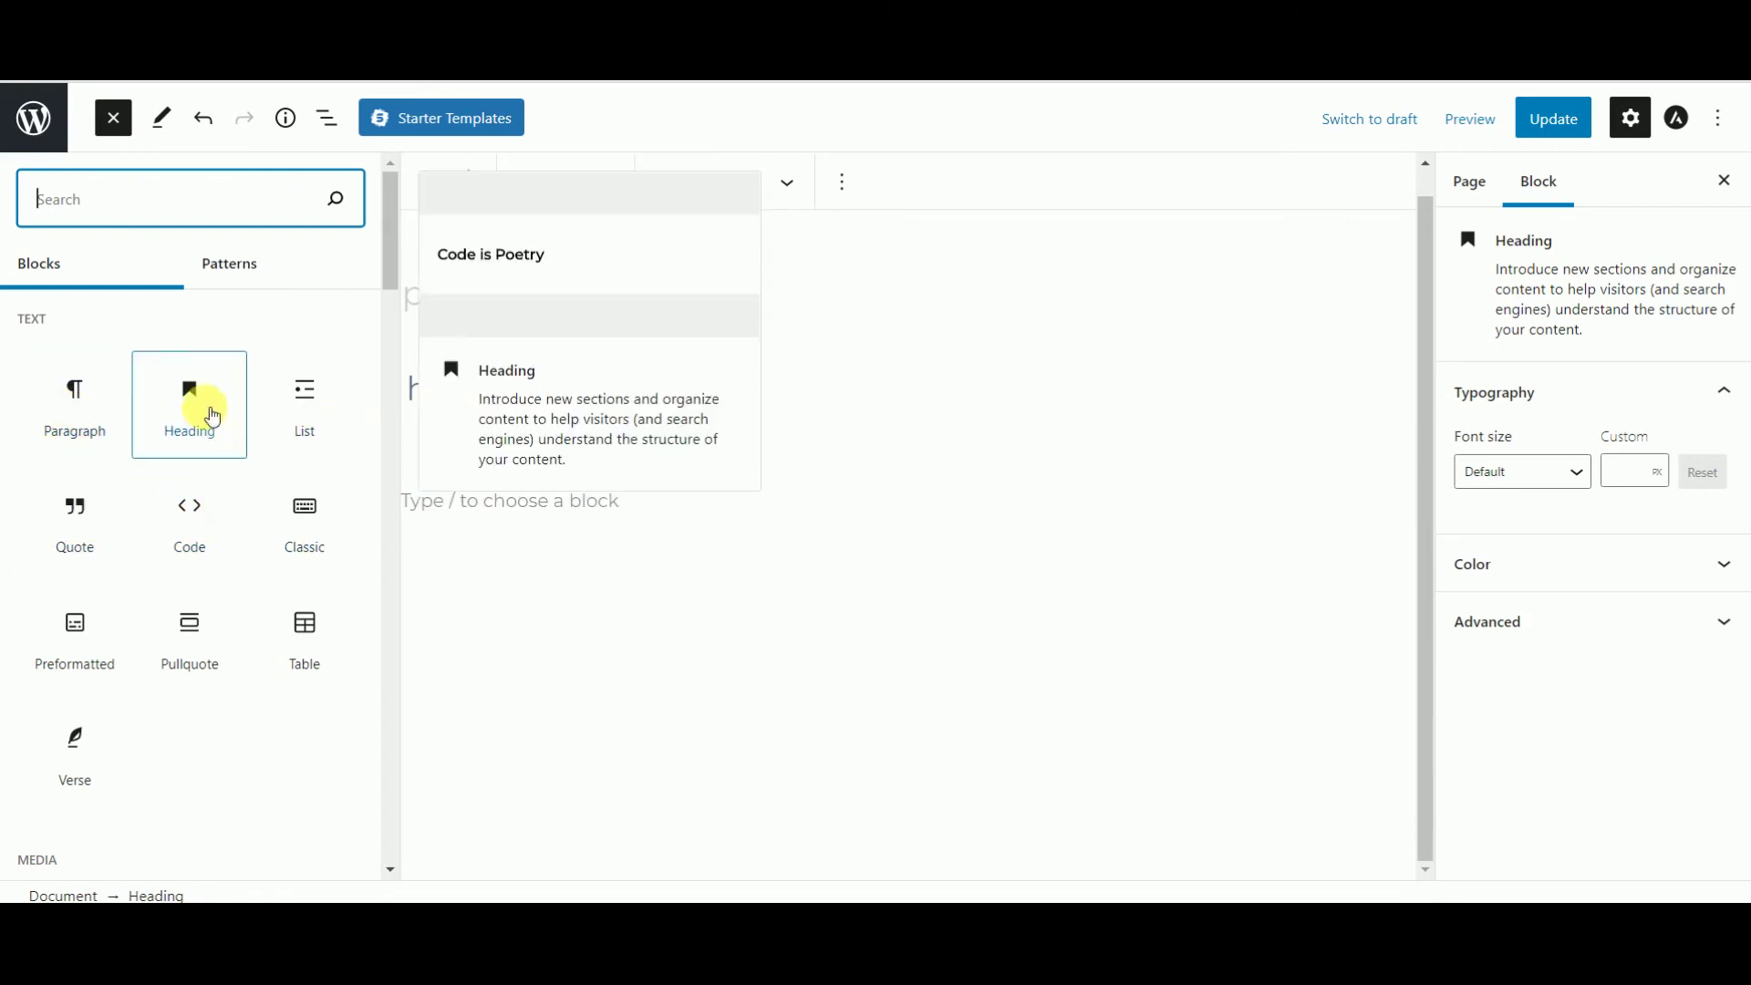
{"action": "left_click_drag", "start_coordinate": [202, 413], "coordinate": [468, 507]}
{"action": "left_click", "coordinate": [470, 508]}
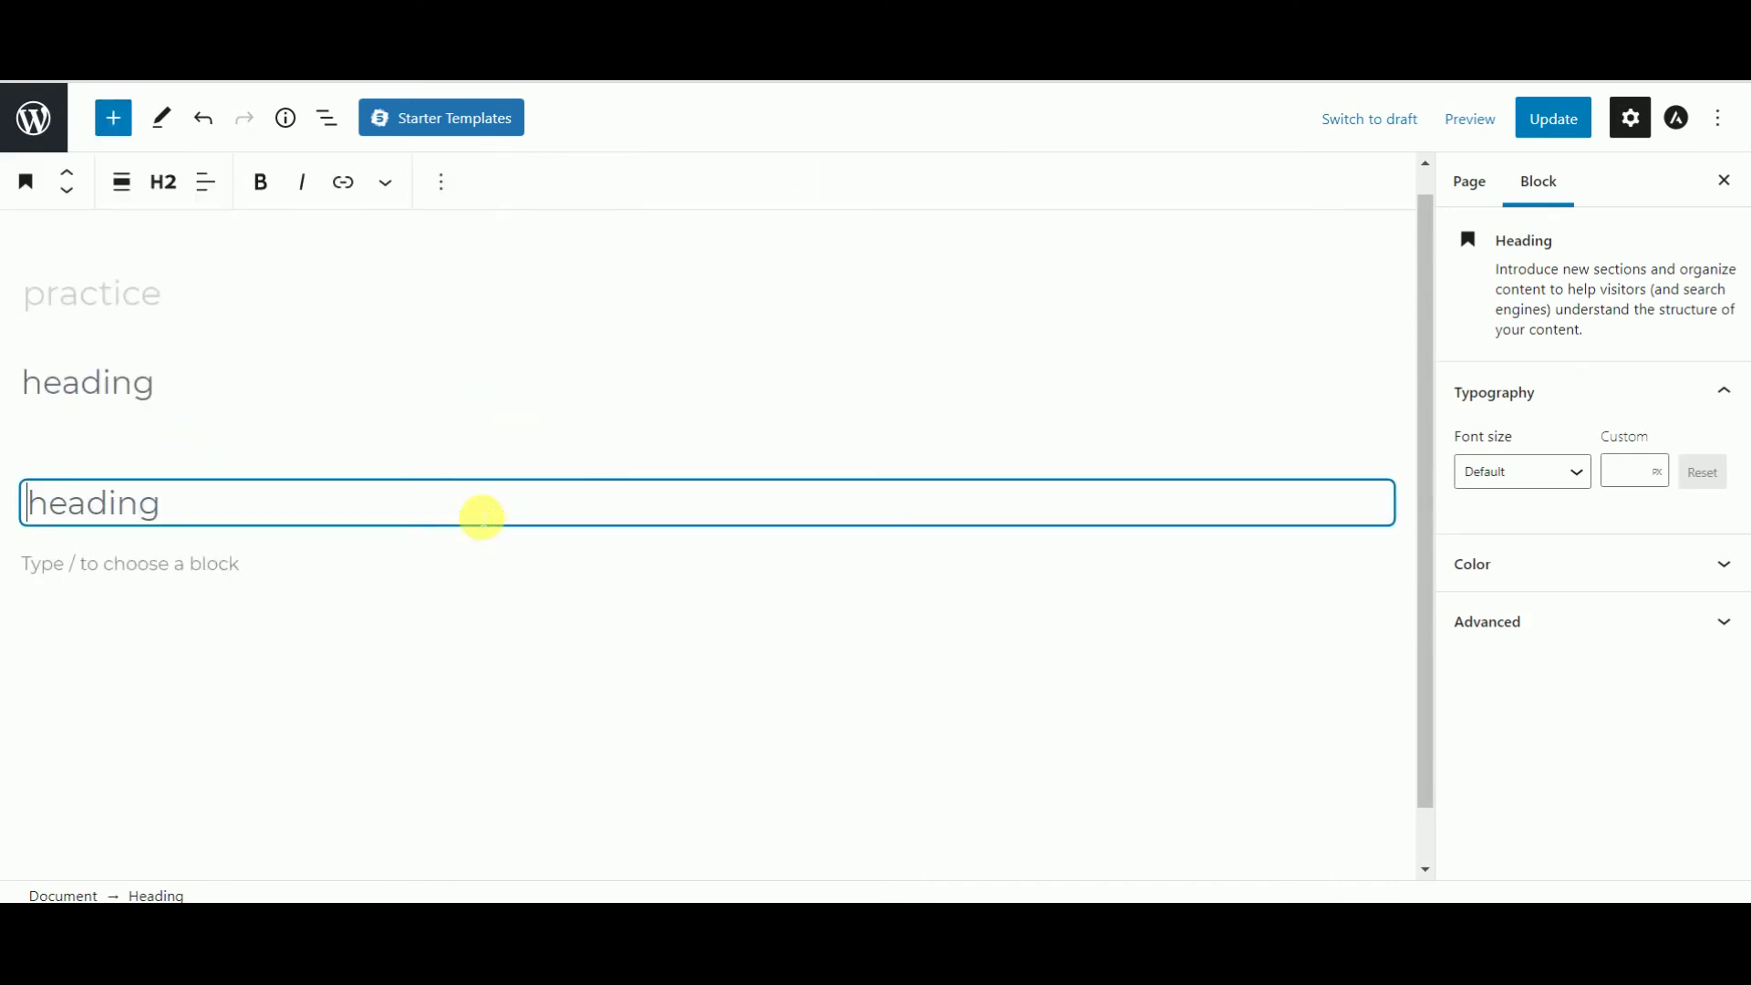
{"action": "type", "text": "welcome"}
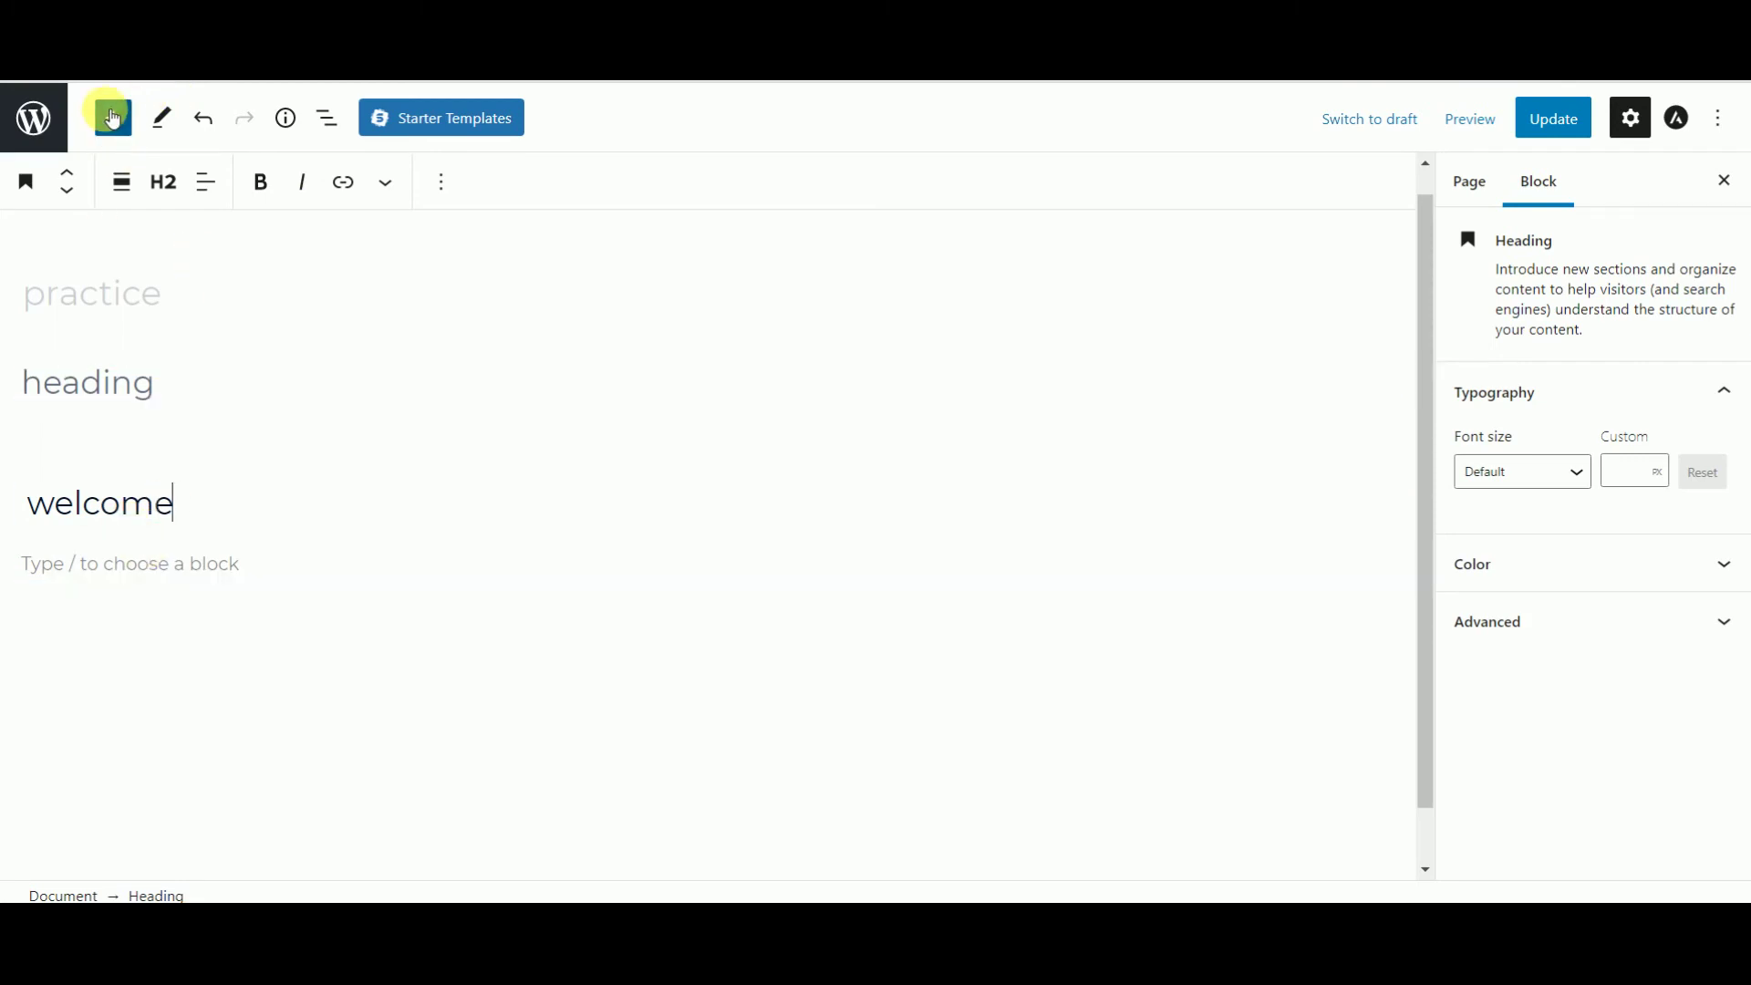
Step: Insert an Image block below the welcome heading using childcare-template-blog-img-5.jpg from the media library
{"action": "left_click", "coordinate": [112, 119]}
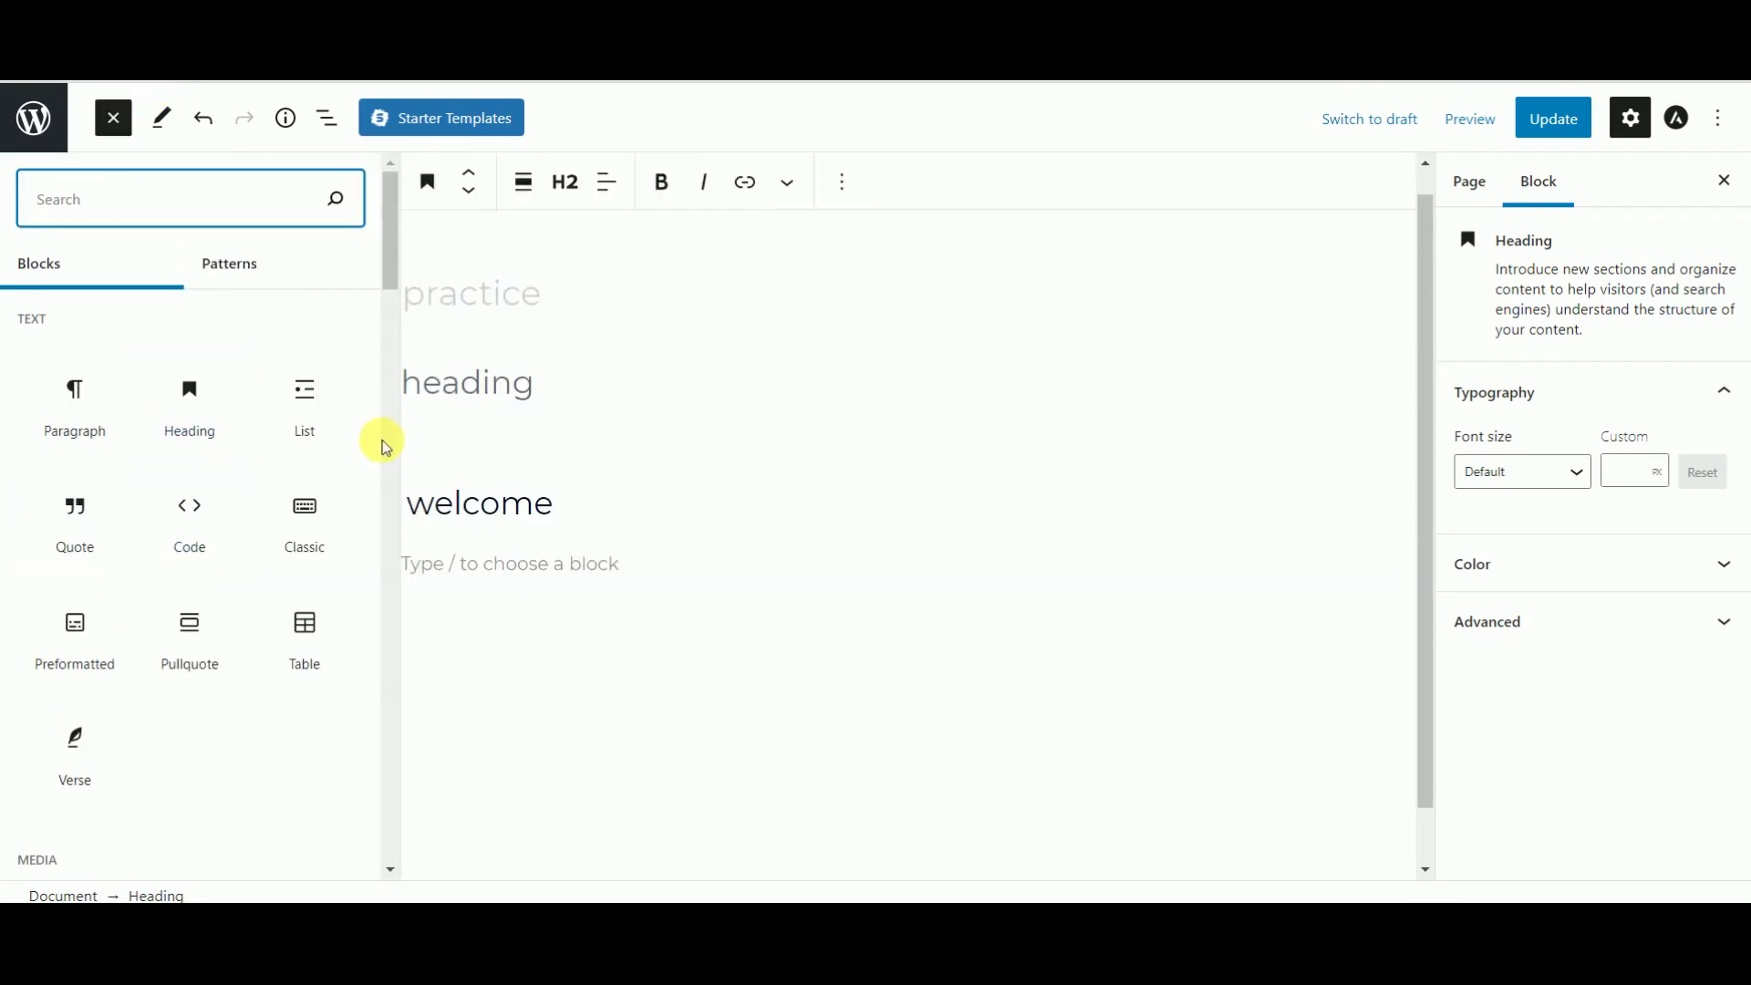
{"action": "left_click_drag", "start_coordinate": [385, 255], "coordinate": [385, 326]}
{"action": "left_click", "coordinate": [94, 505]}
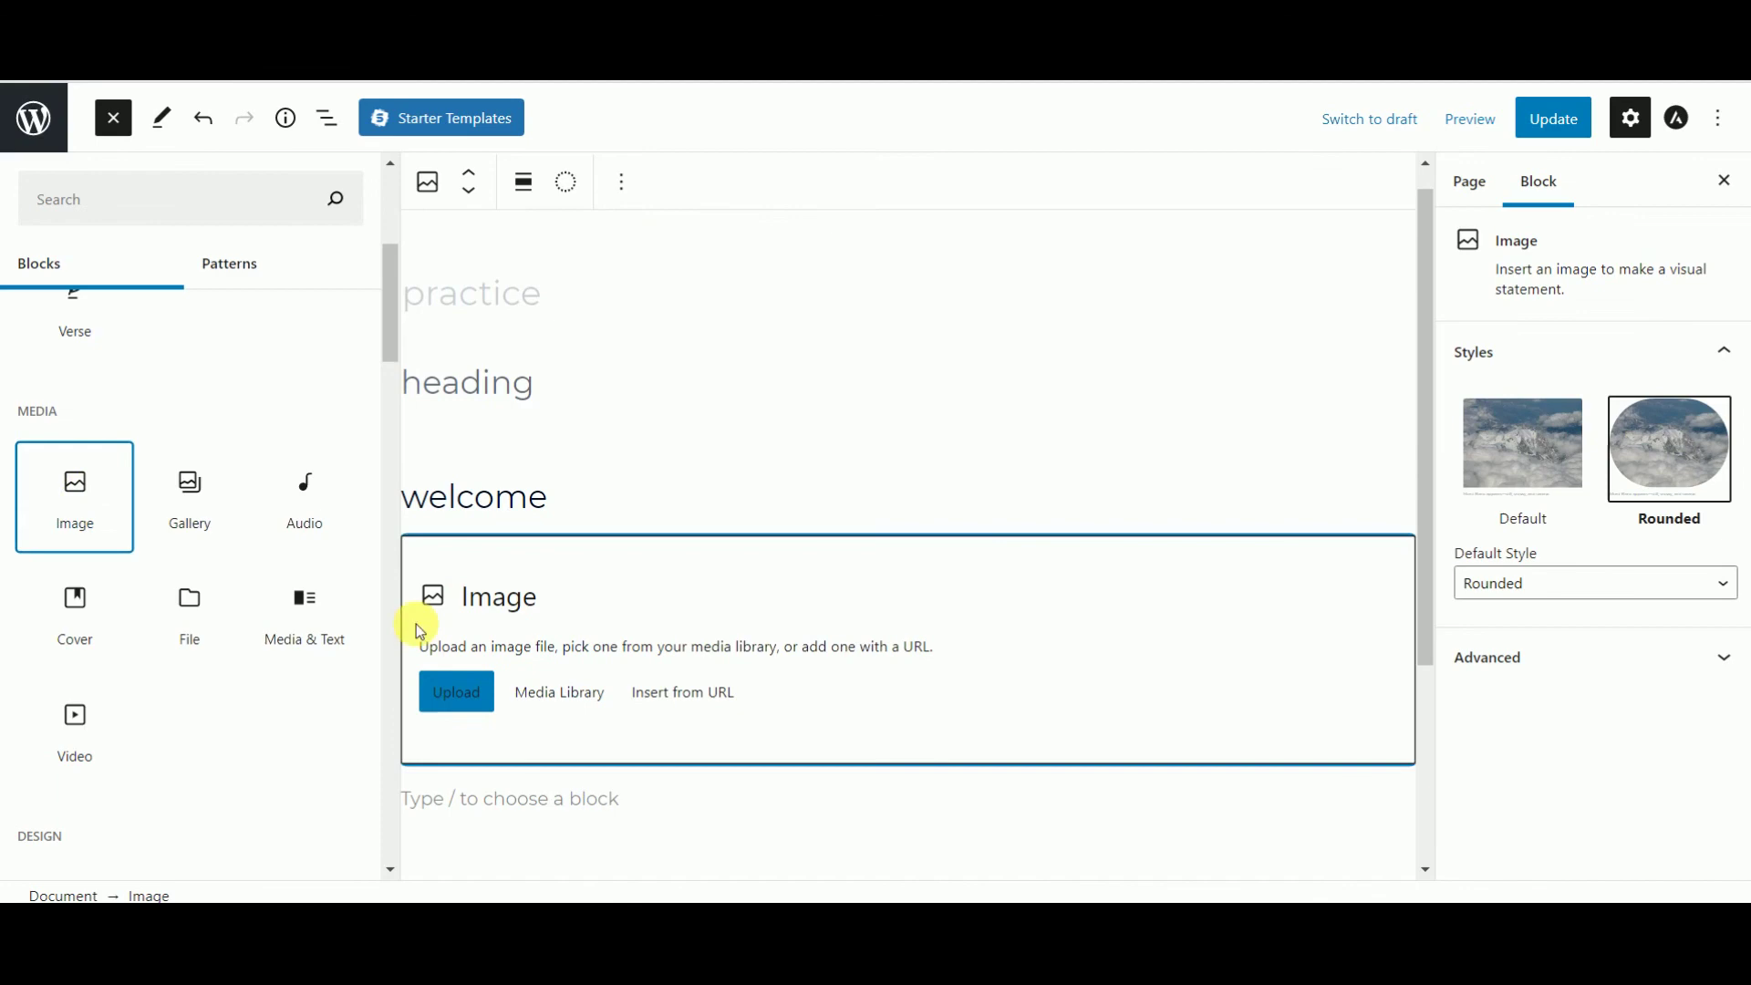
{"action": "left_click", "coordinate": [548, 695]}
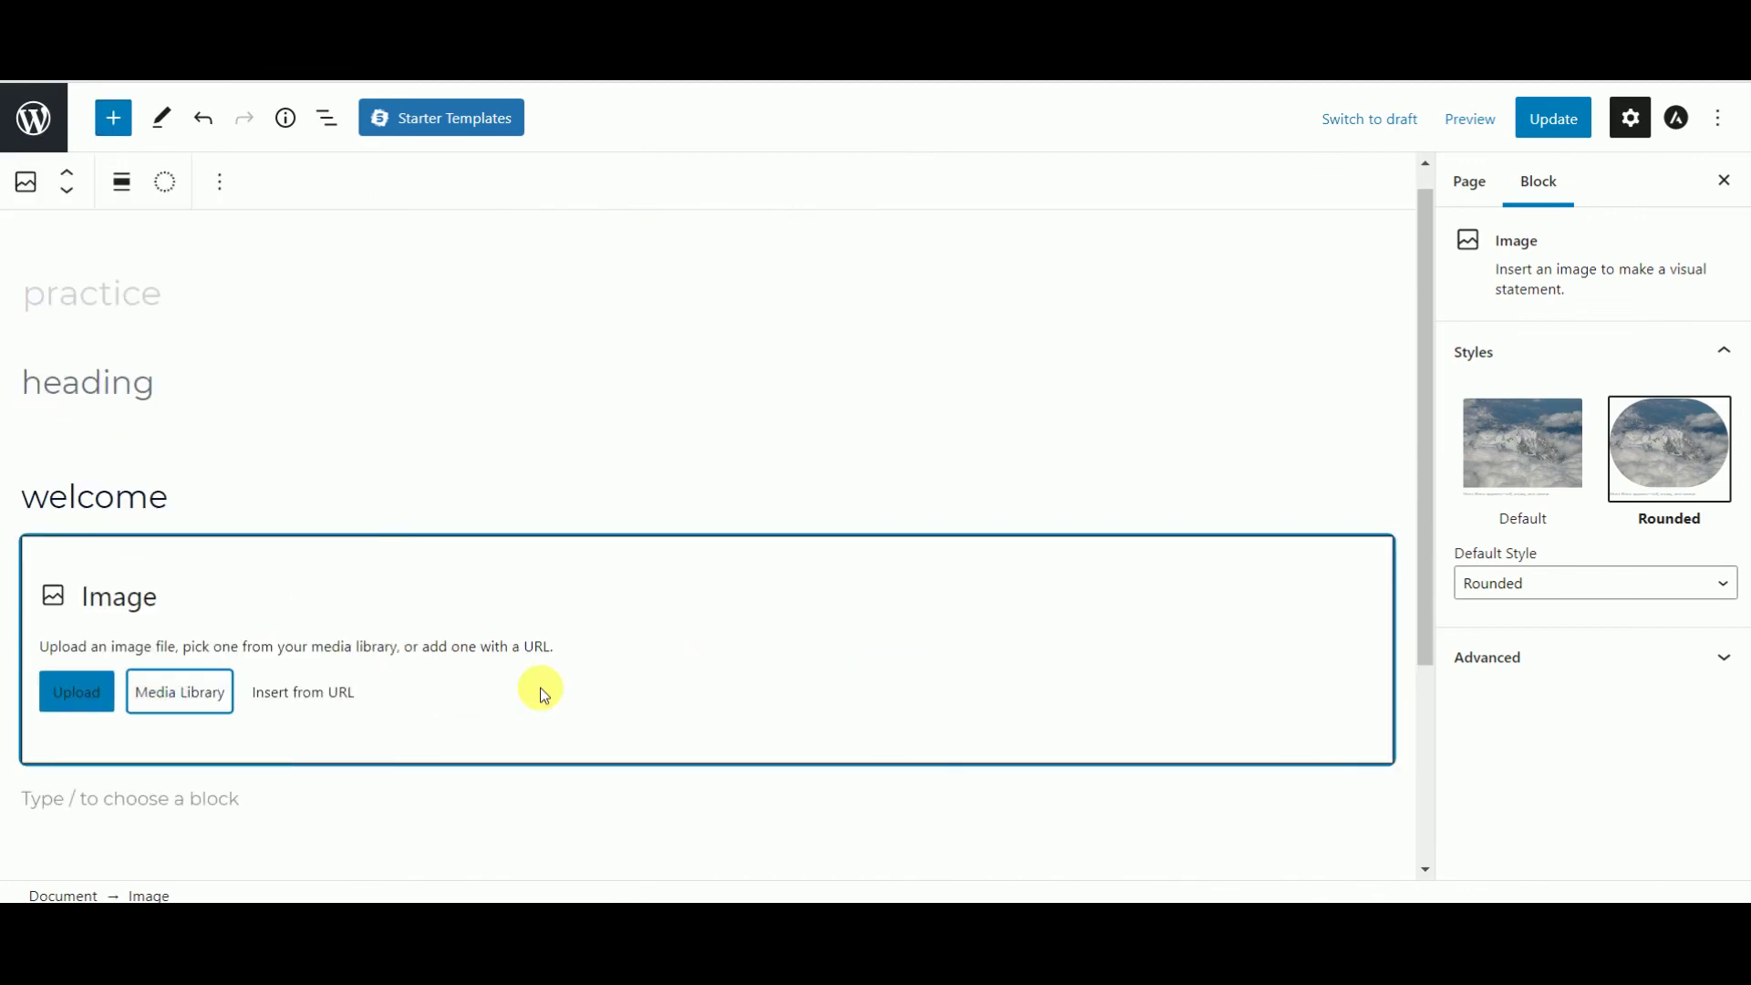
{"action": "left_click", "coordinate": [194, 695]}
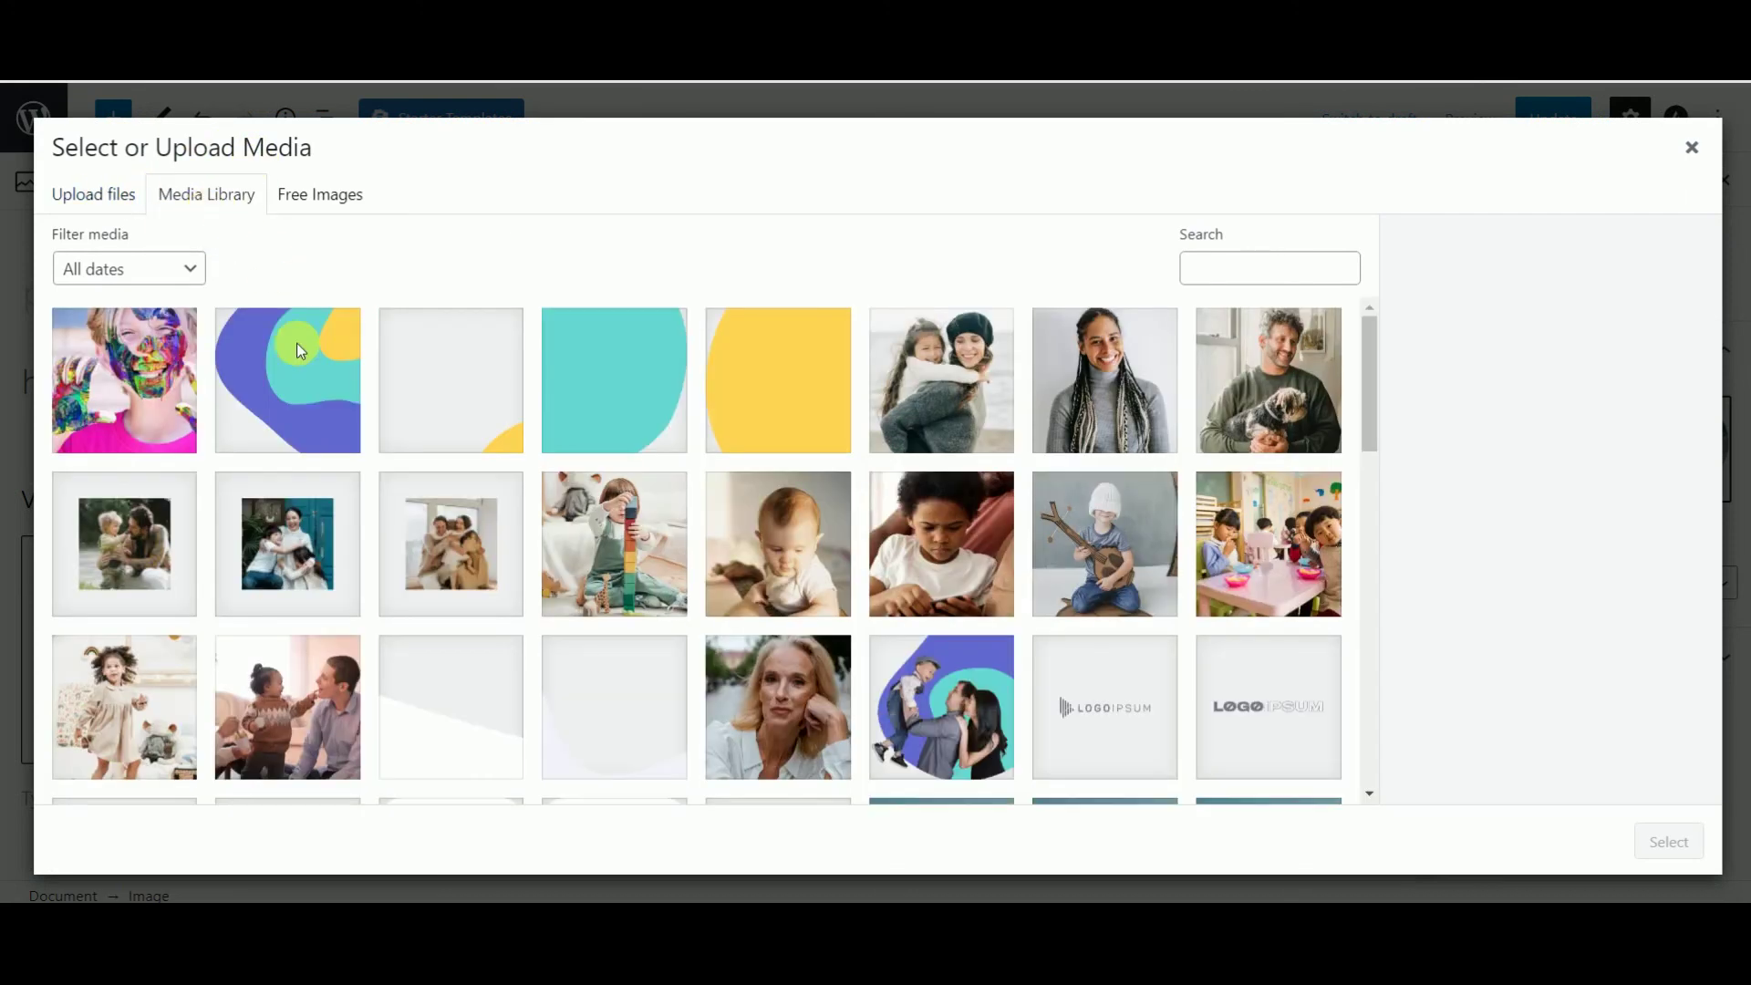
{"action": "left_click", "coordinate": [127, 390]}
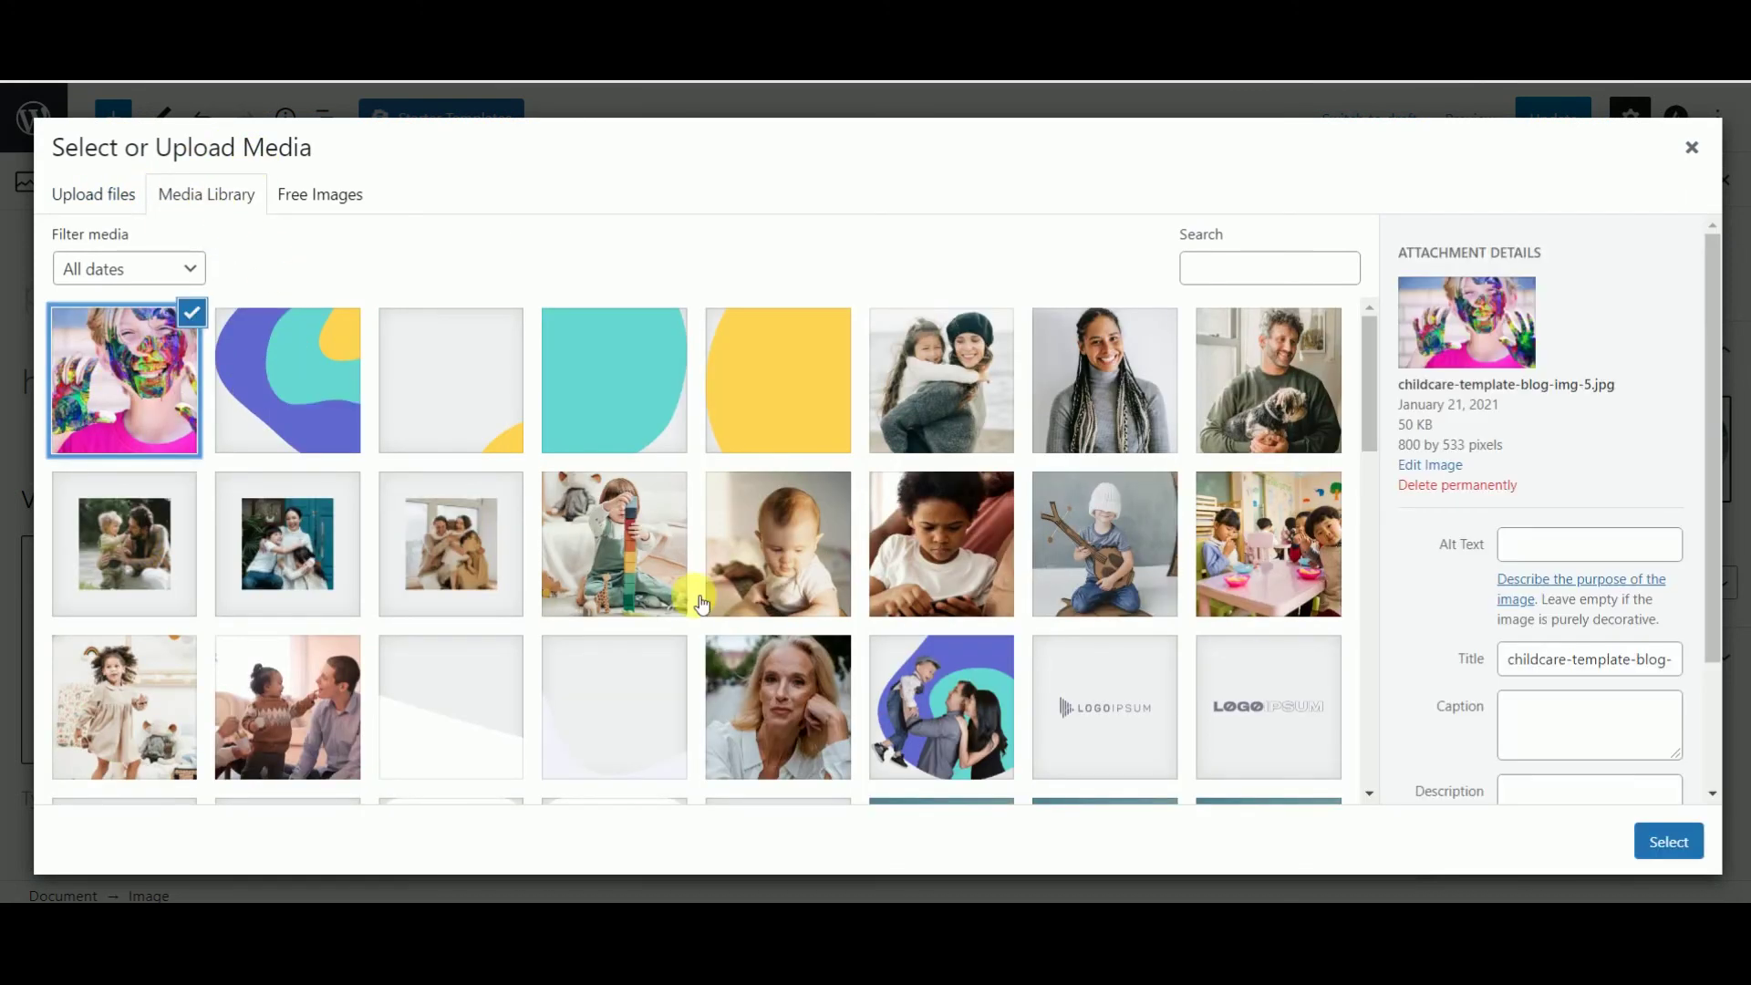
{"action": "left_click", "coordinate": [1687, 847]}
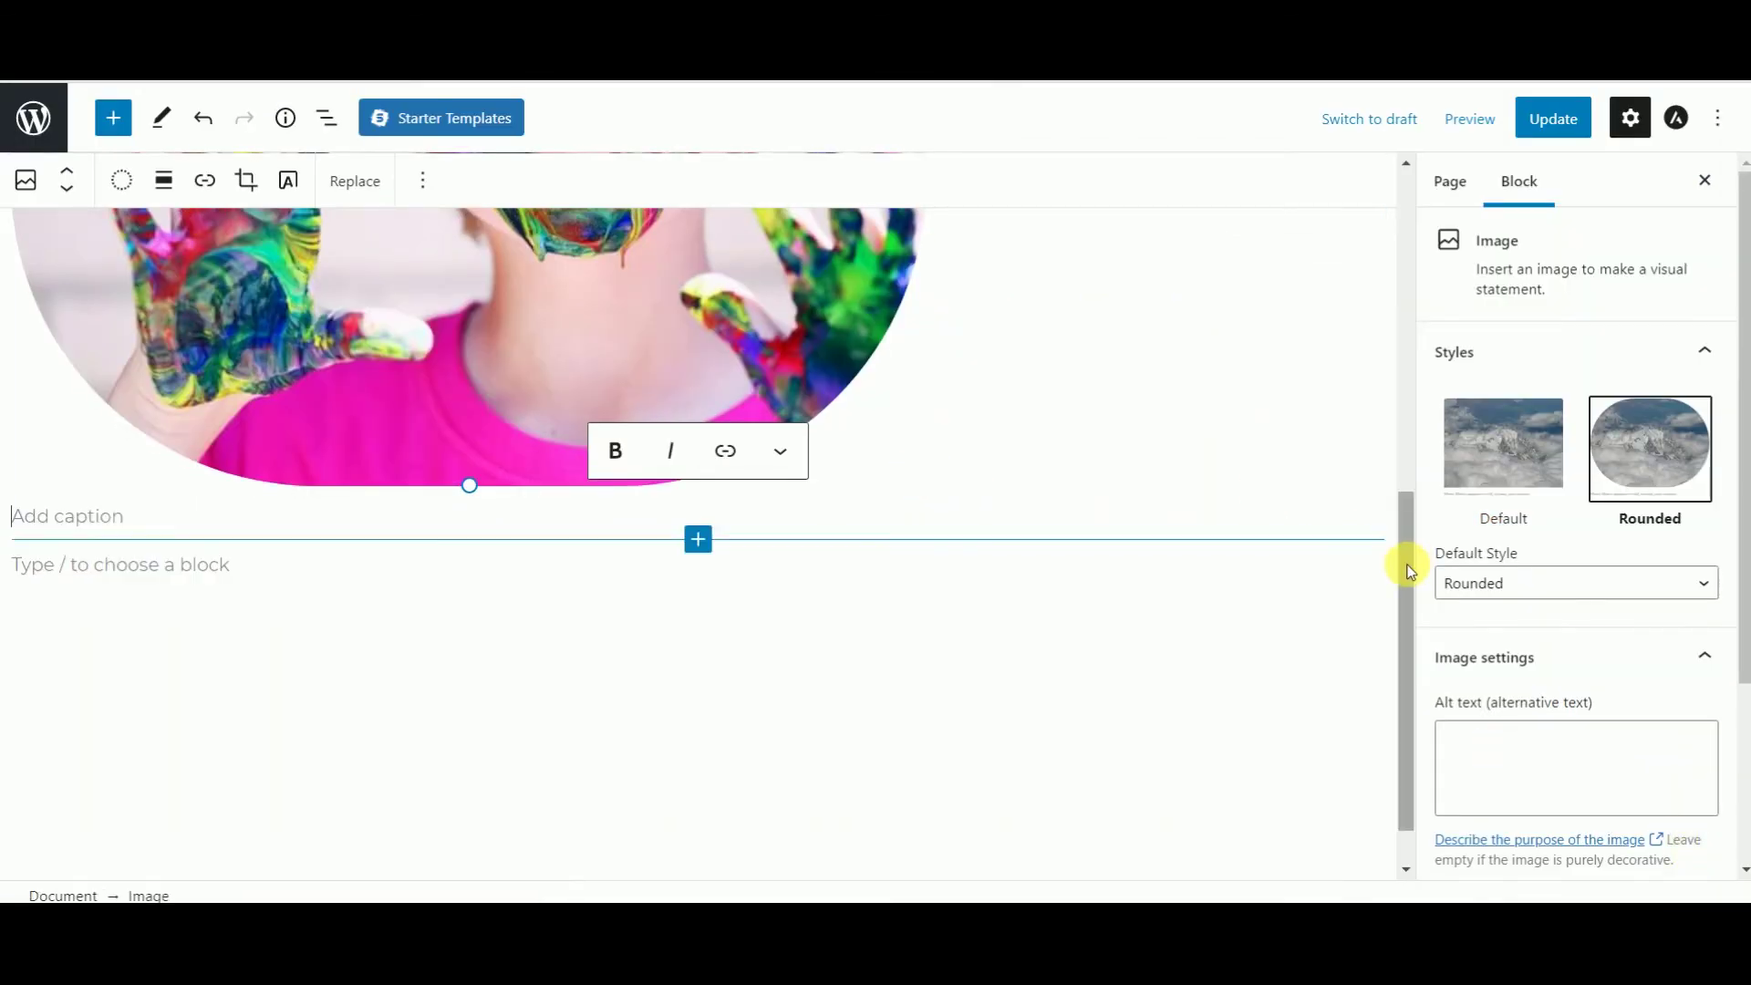
{"action": "left_click_drag", "start_coordinate": [1405, 559], "coordinate": [1365, 341]}
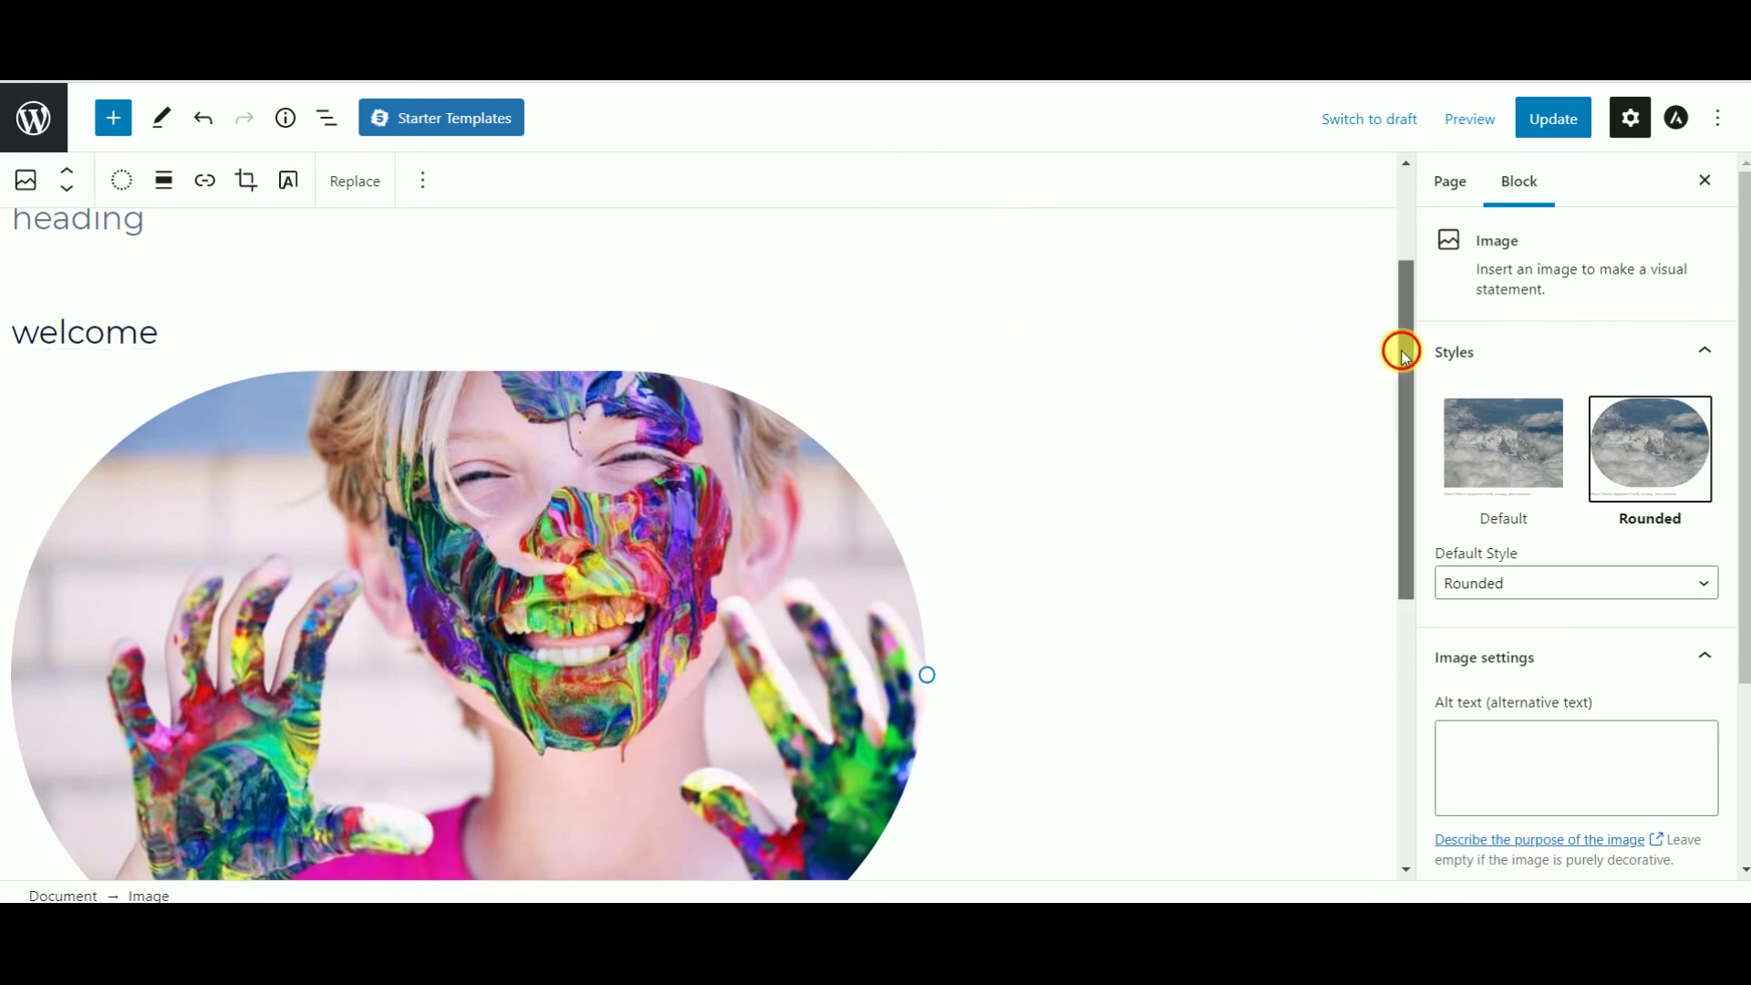
{"action": "left_click_drag", "start_coordinate": [1399, 354], "coordinate": [1413, 383]}
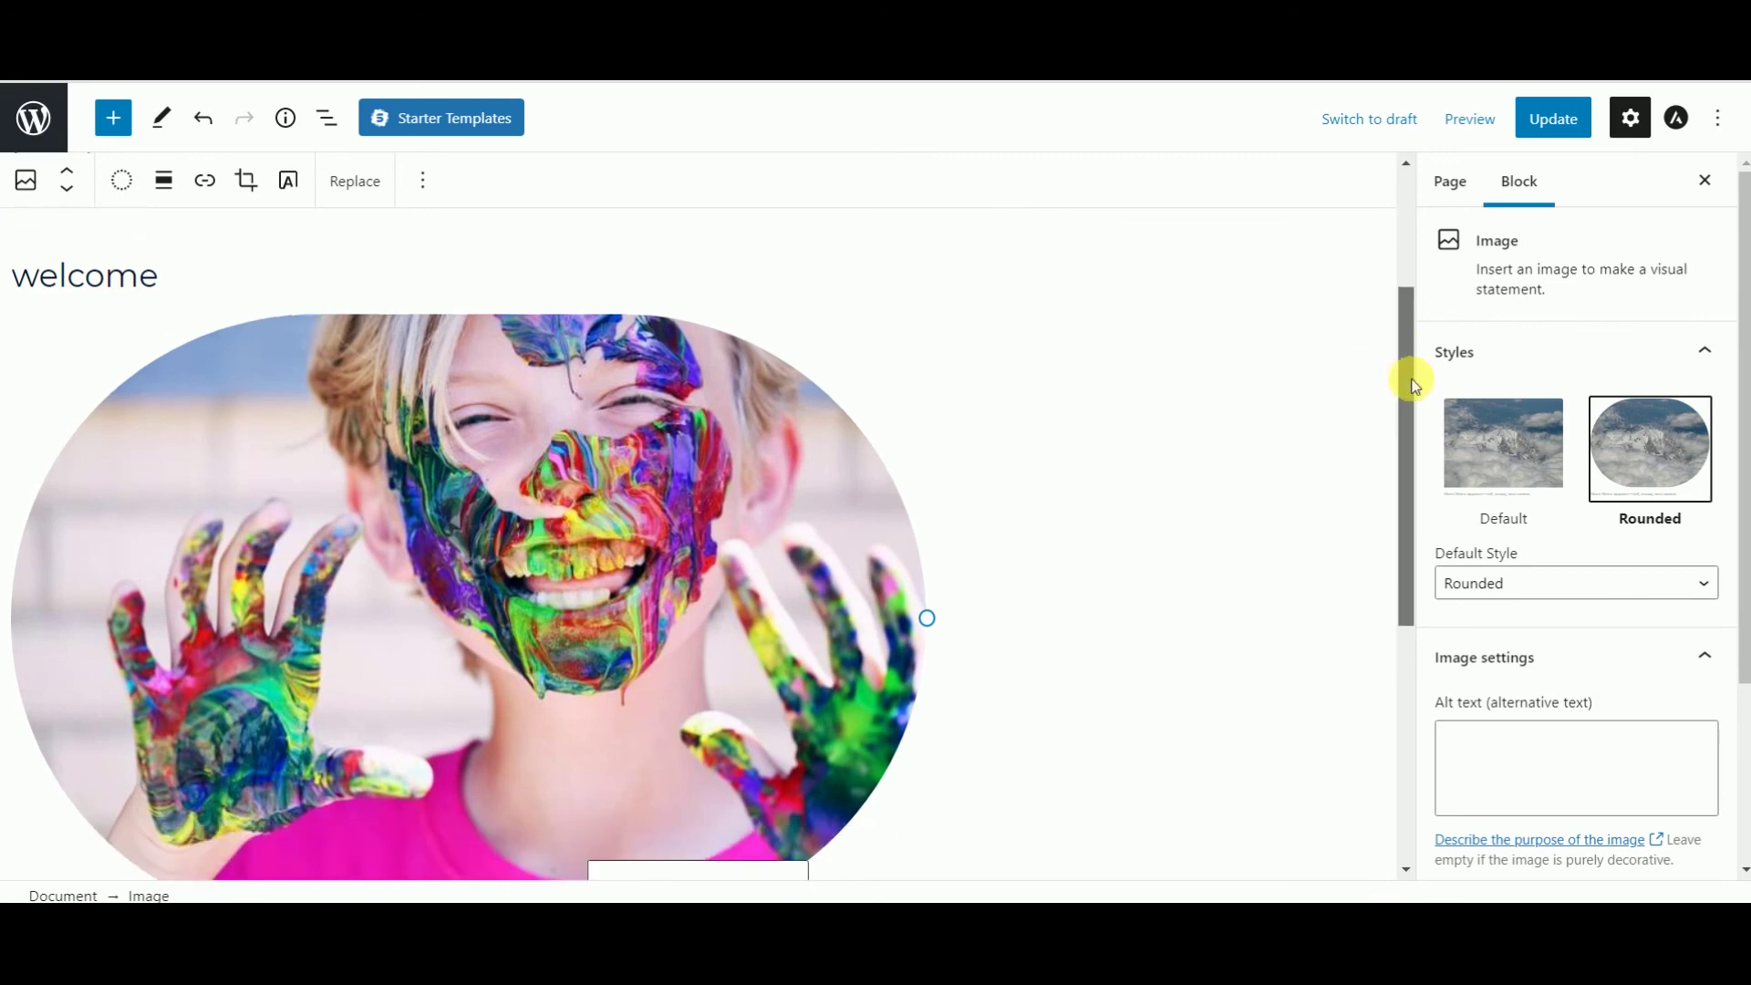
Step: Insert a Buttons block directly below the rounded image and label its button "Click"
{"action": "left_click", "coordinate": [115, 119]}
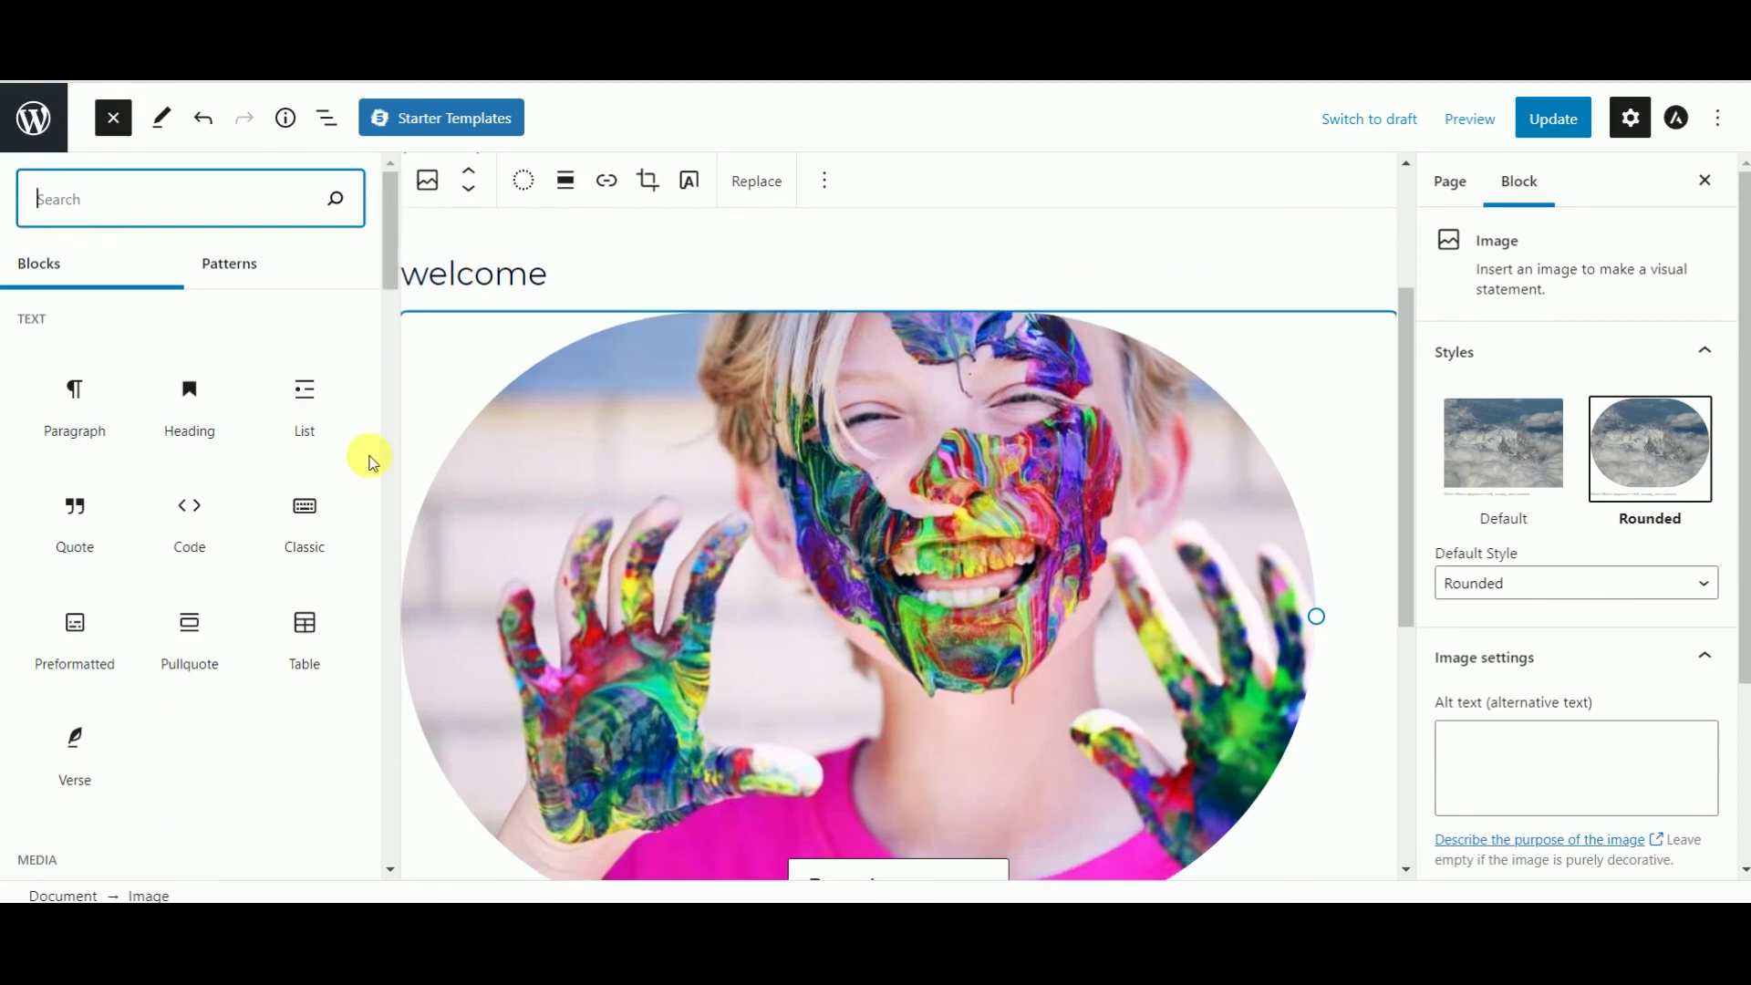
{"action": "left_click_drag", "start_coordinate": [394, 290], "coordinate": [383, 433]}
{"action": "scroll", "coordinate": [381, 433], "scroll_direction": "down", "scroll_amount": 1}
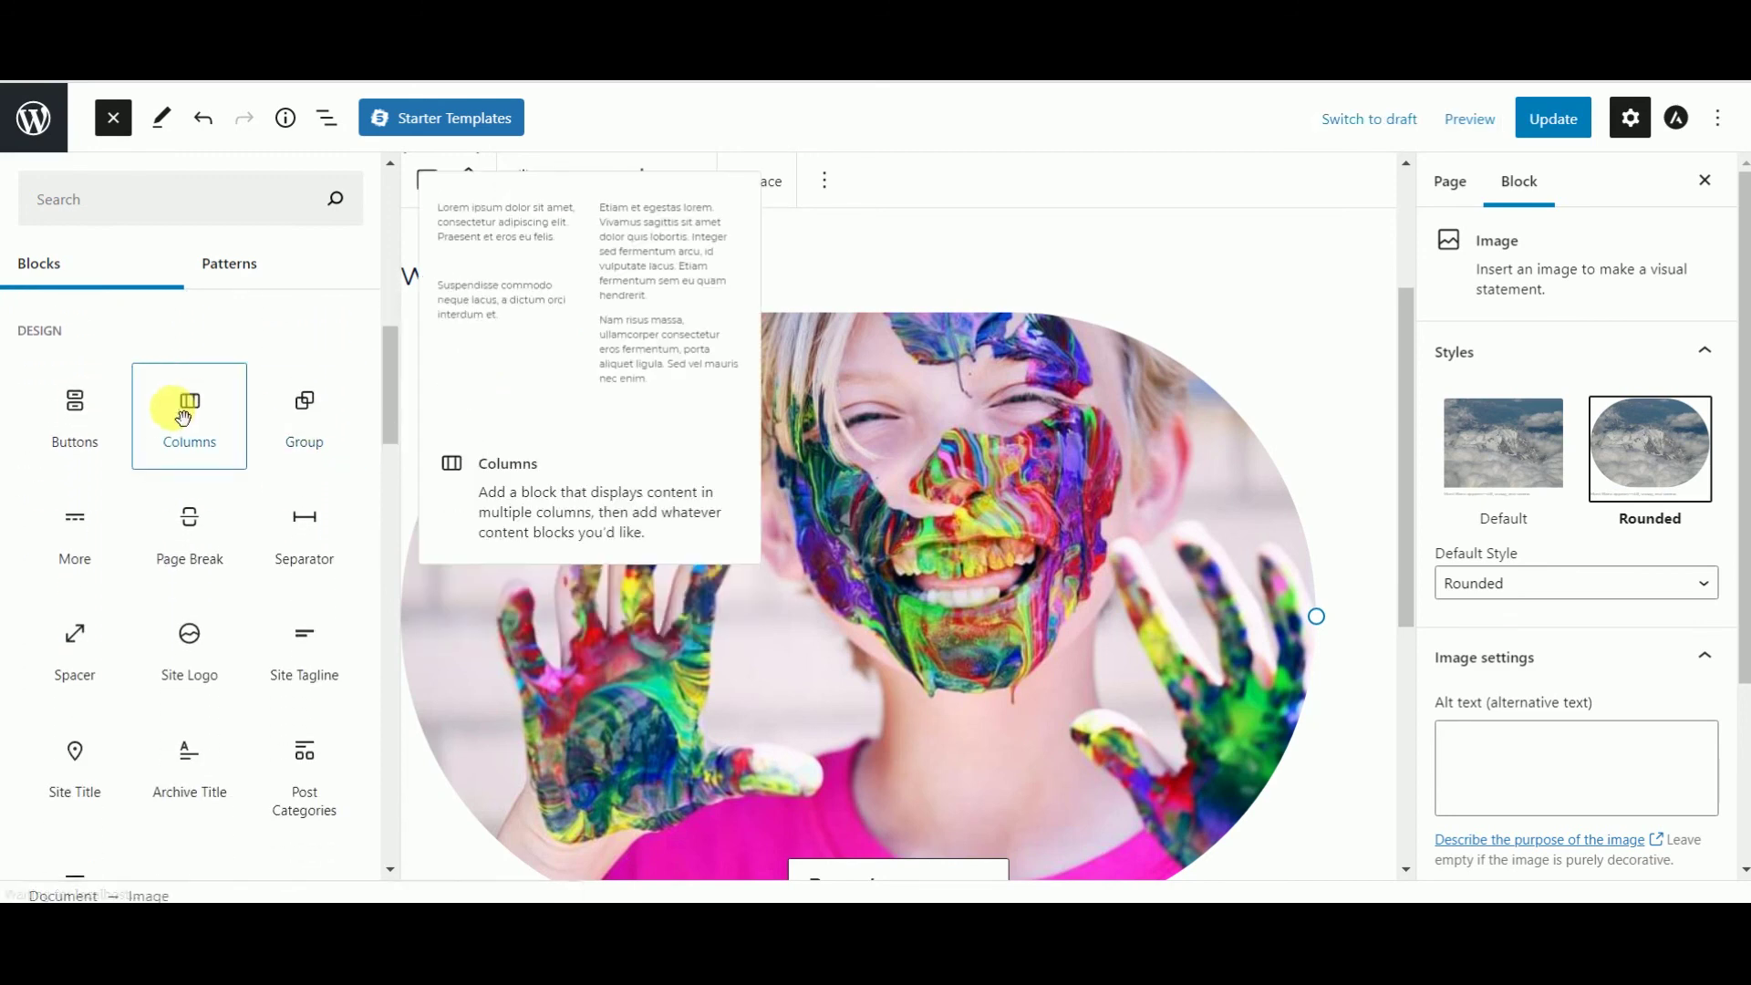
{"action": "mouse_move", "coordinate": [178, 409]}
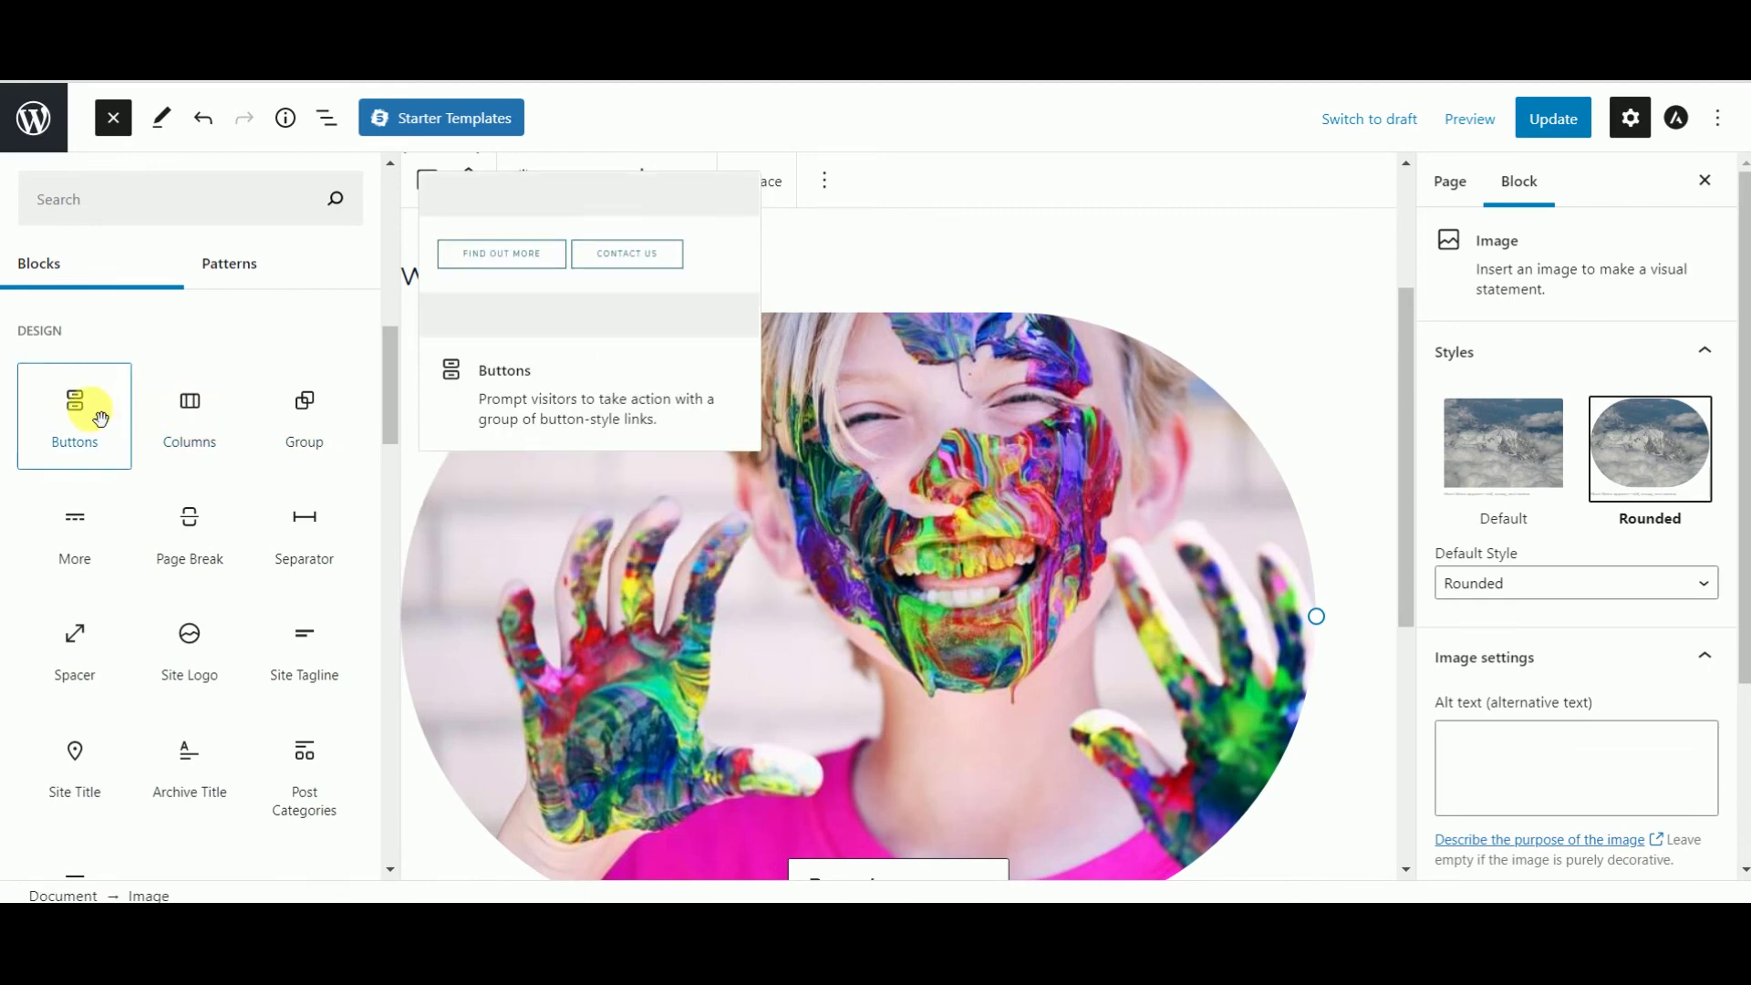
{"action": "left_click_drag", "start_coordinate": [73, 418], "coordinate": [1236, 862]}
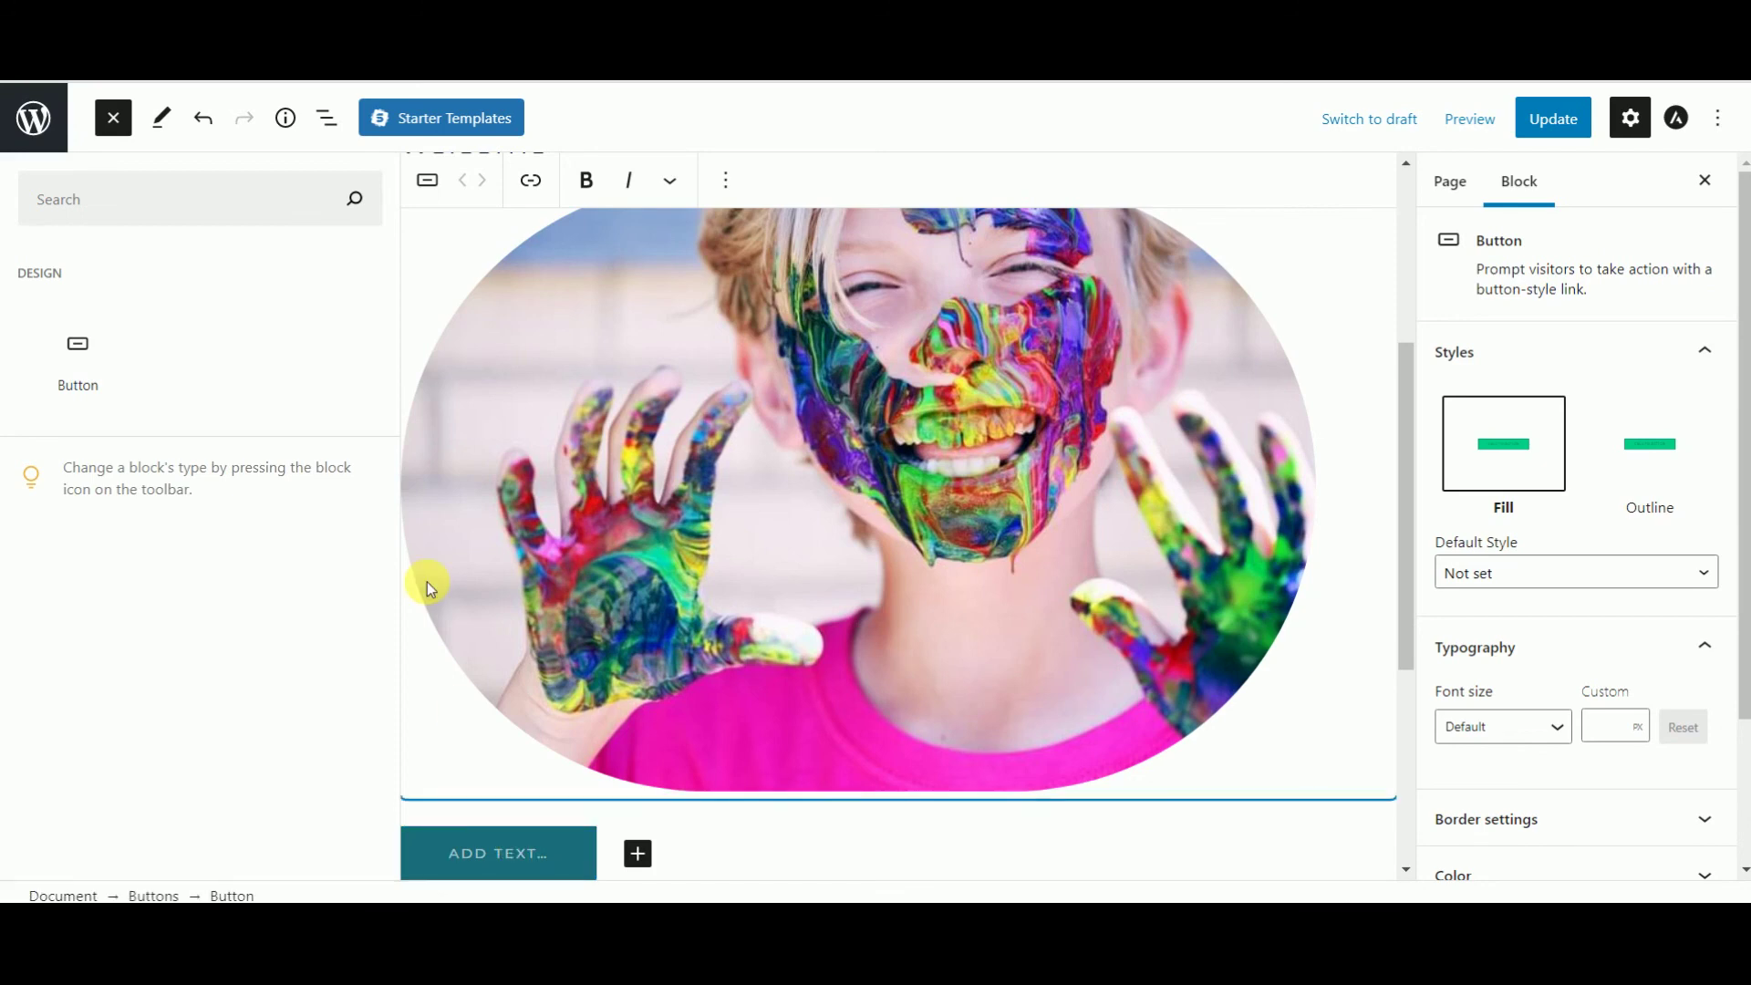
{"action": "type", "text": "Clic"}
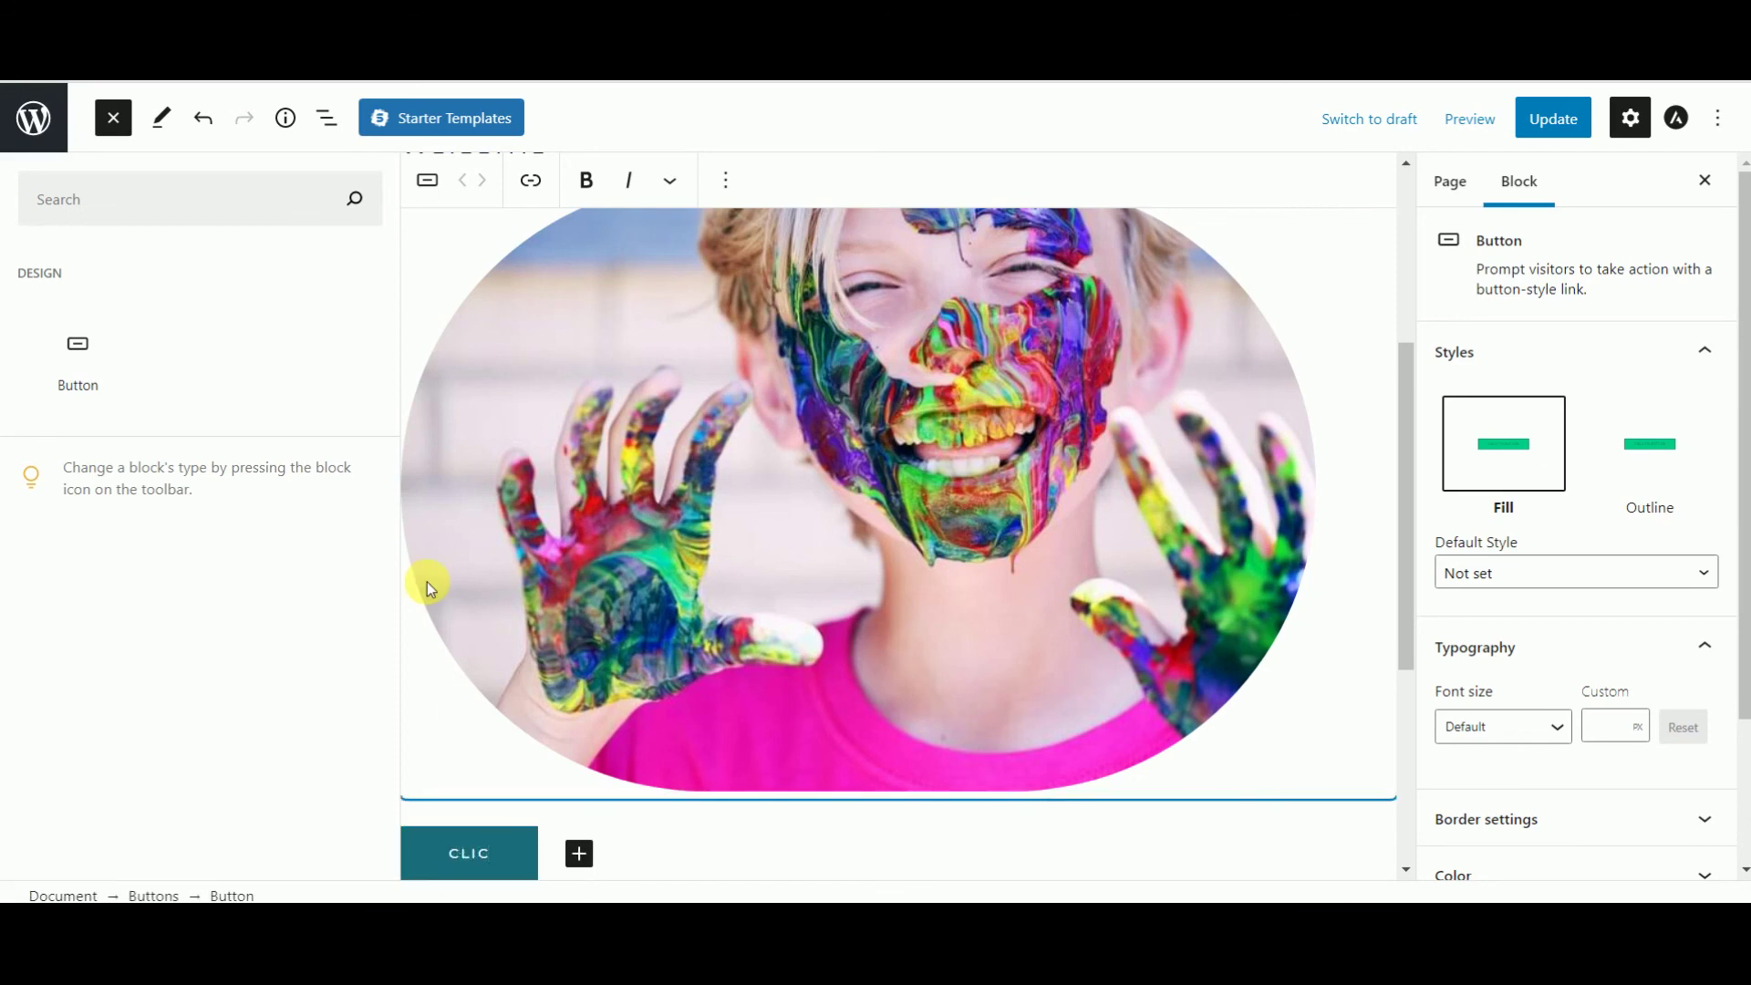
{"action": "type", "text": "k"}
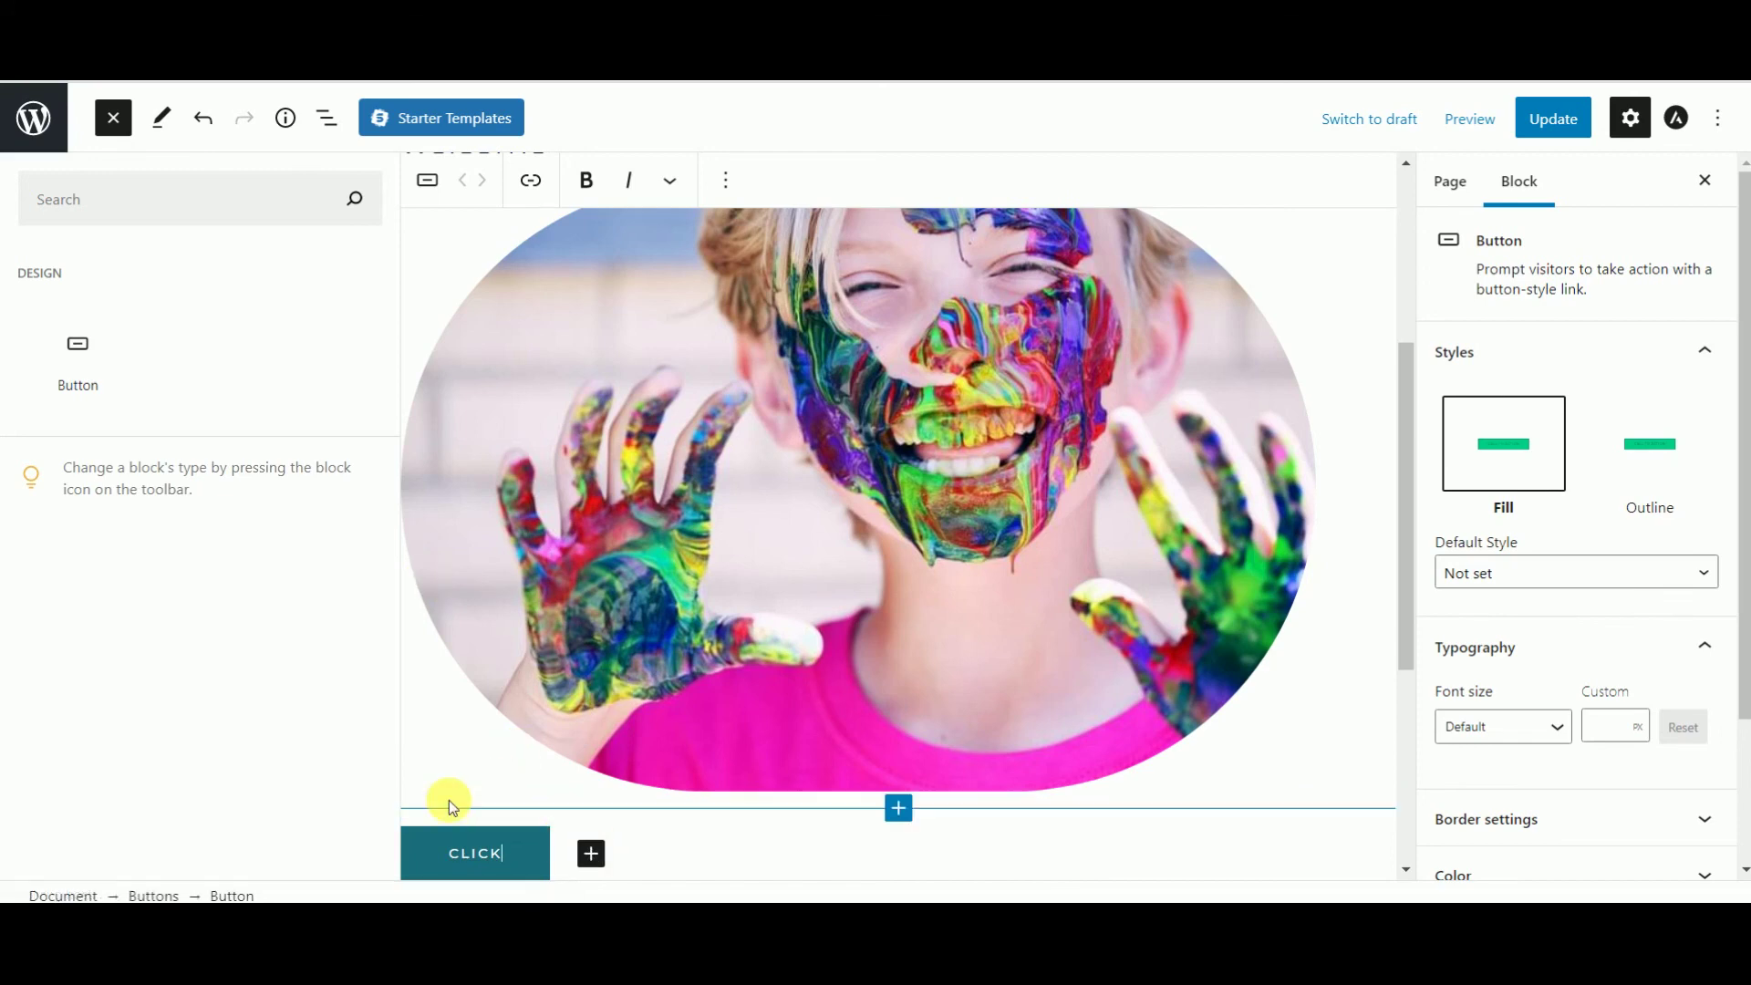
Step: Update the practice page and view the published version down to the button below the image
{"action": "left_click", "coordinate": [1550, 130]}
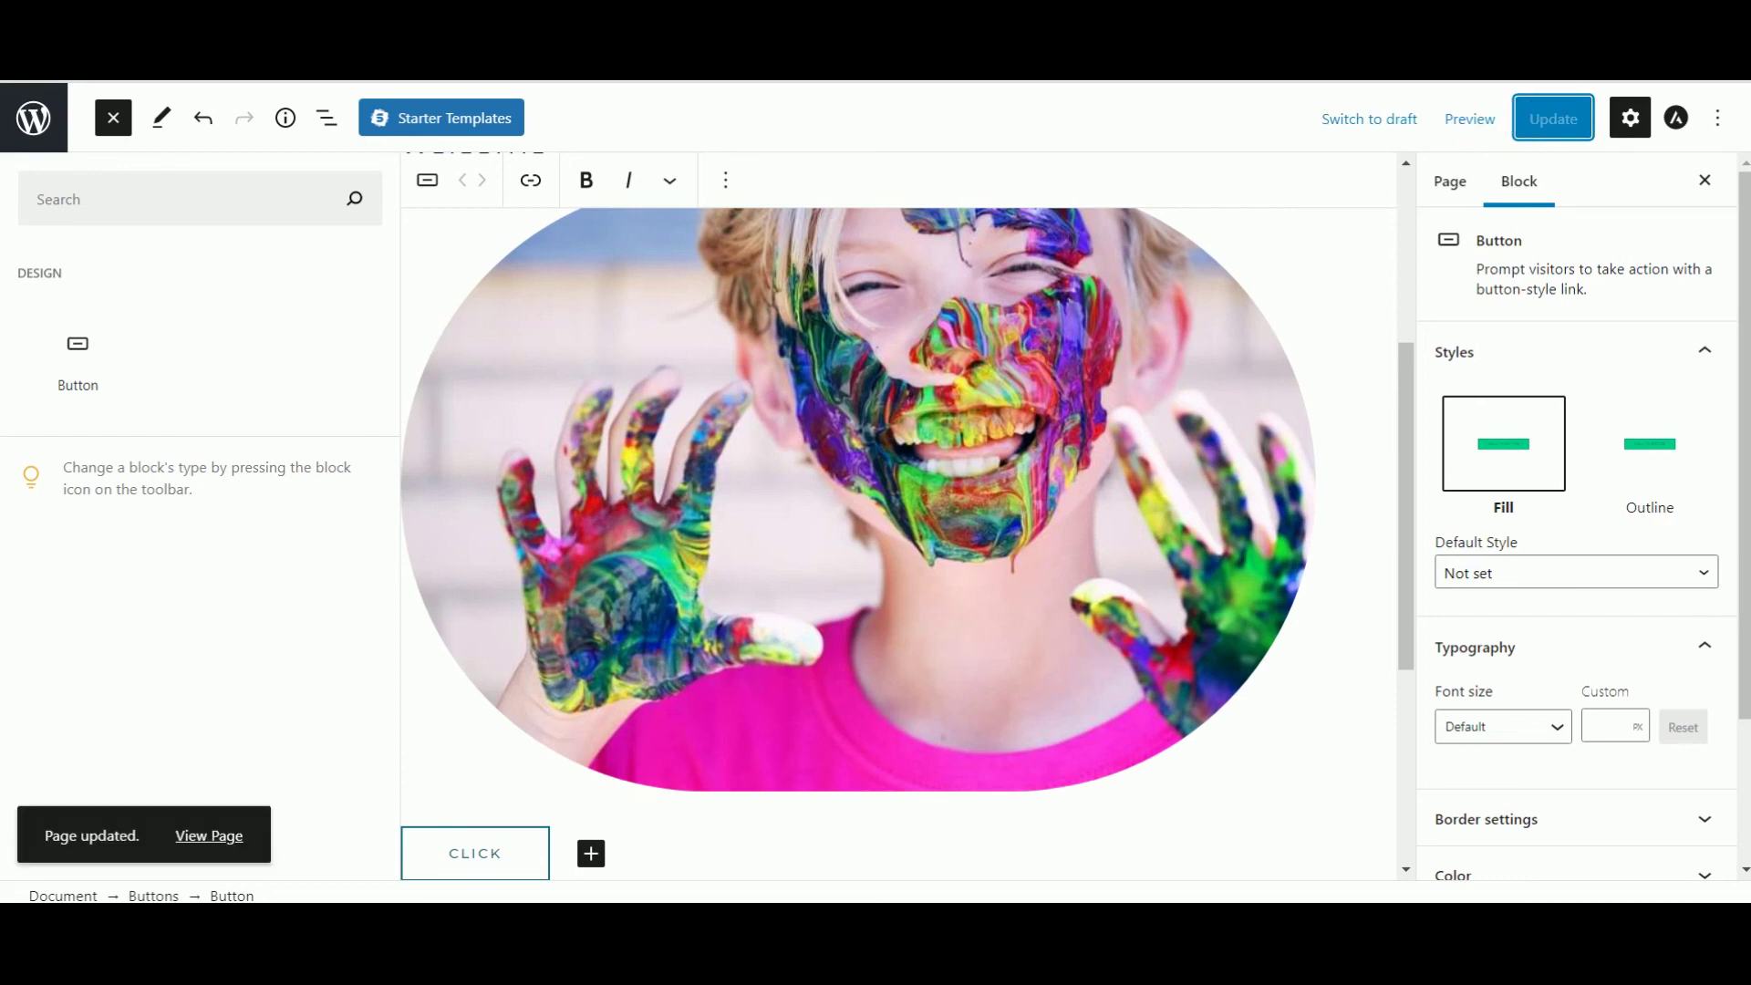
{"action": "left_click", "coordinate": [212, 837]}
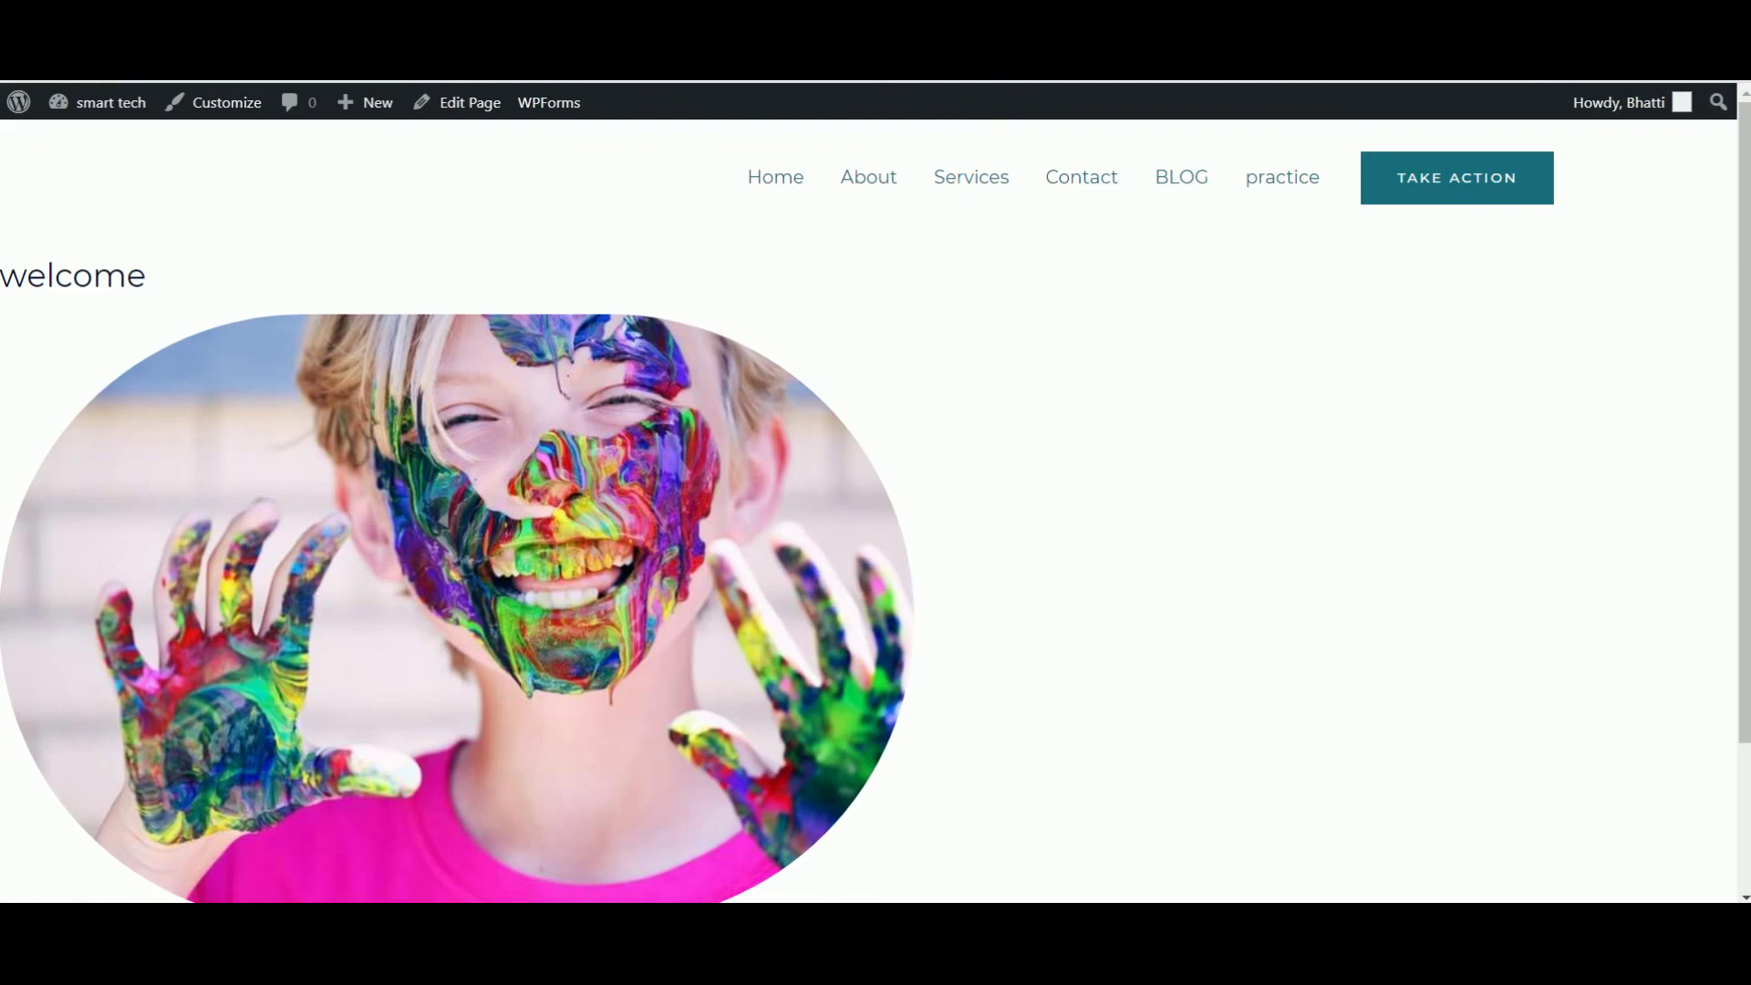
{"action": "left_click_drag", "start_coordinate": [1744, 340], "coordinate": [1744, 416]}
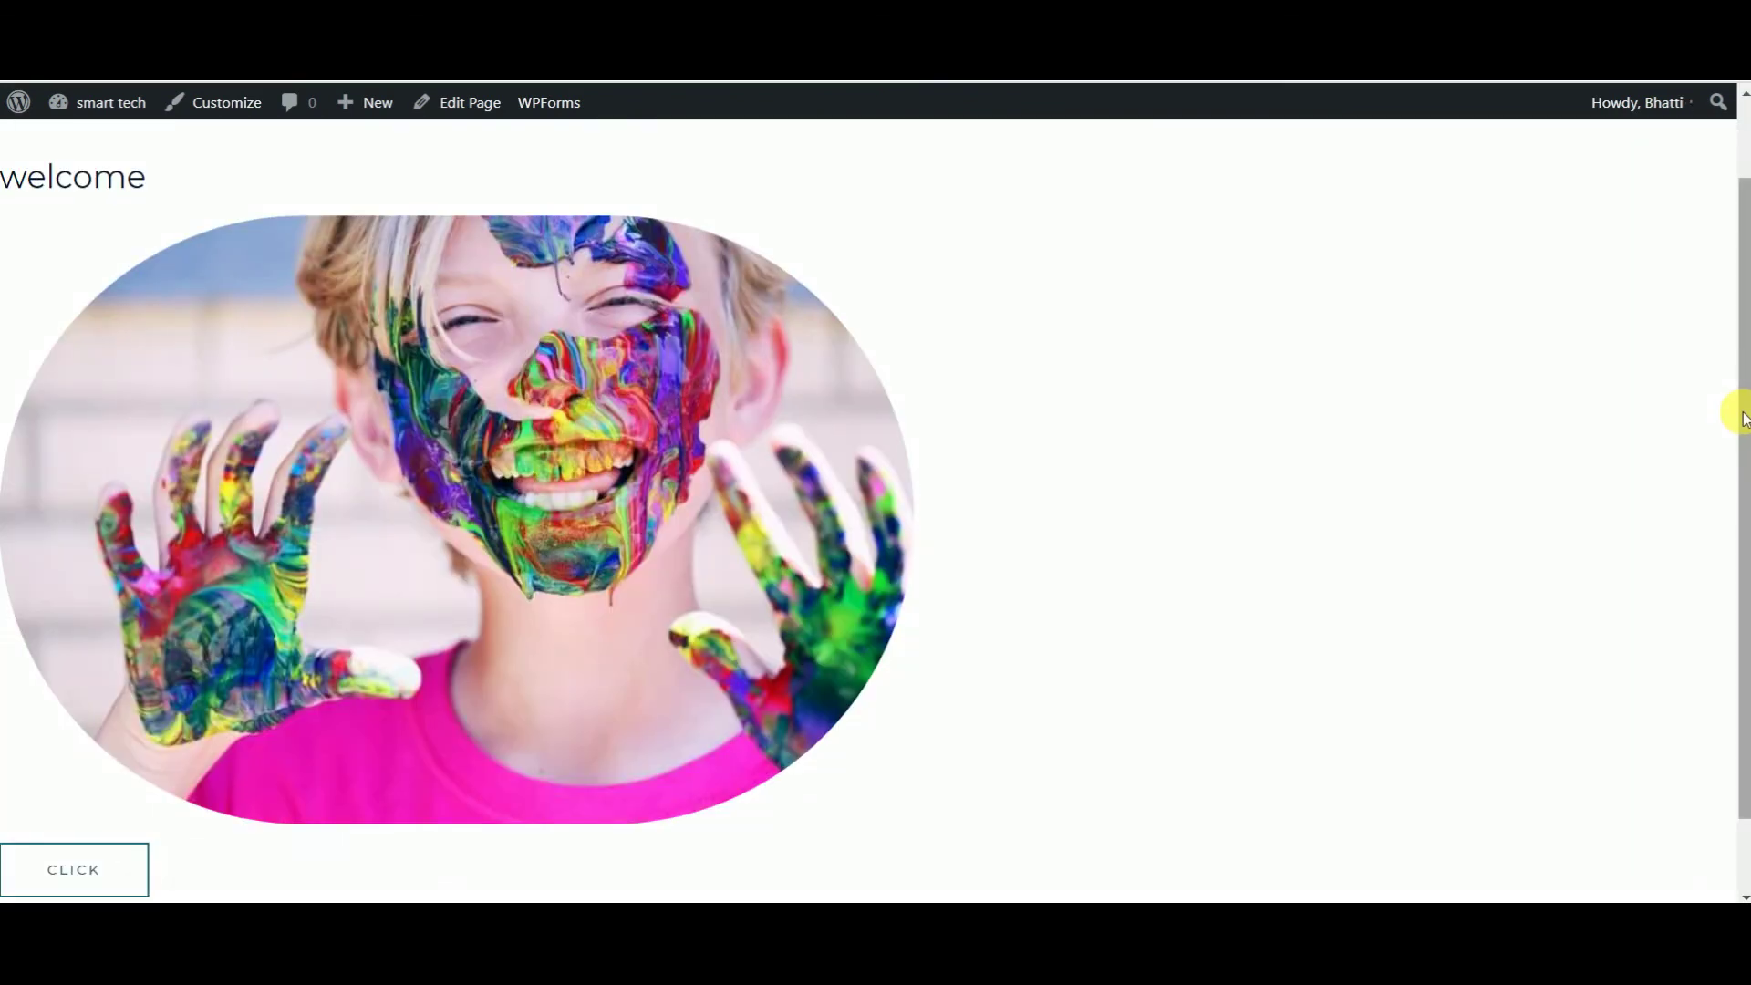
{"action": "left_click_drag", "start_coordinate": [1744, 418], "coordinate": [1744, 456]}
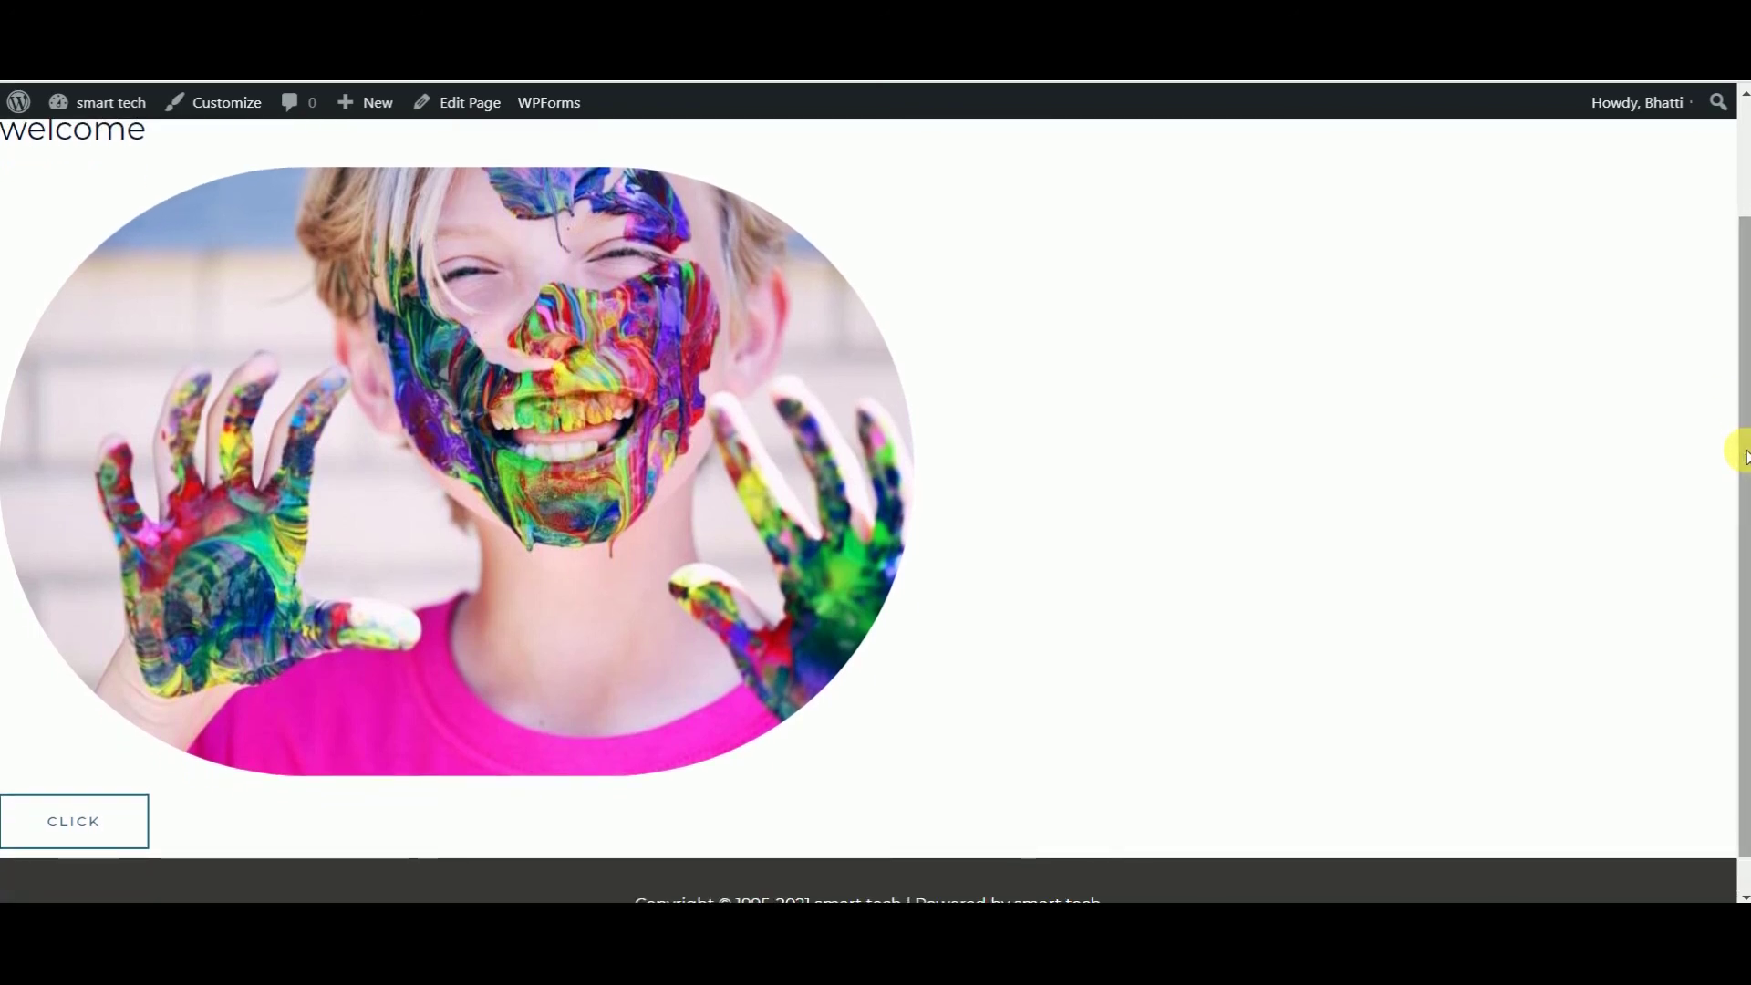